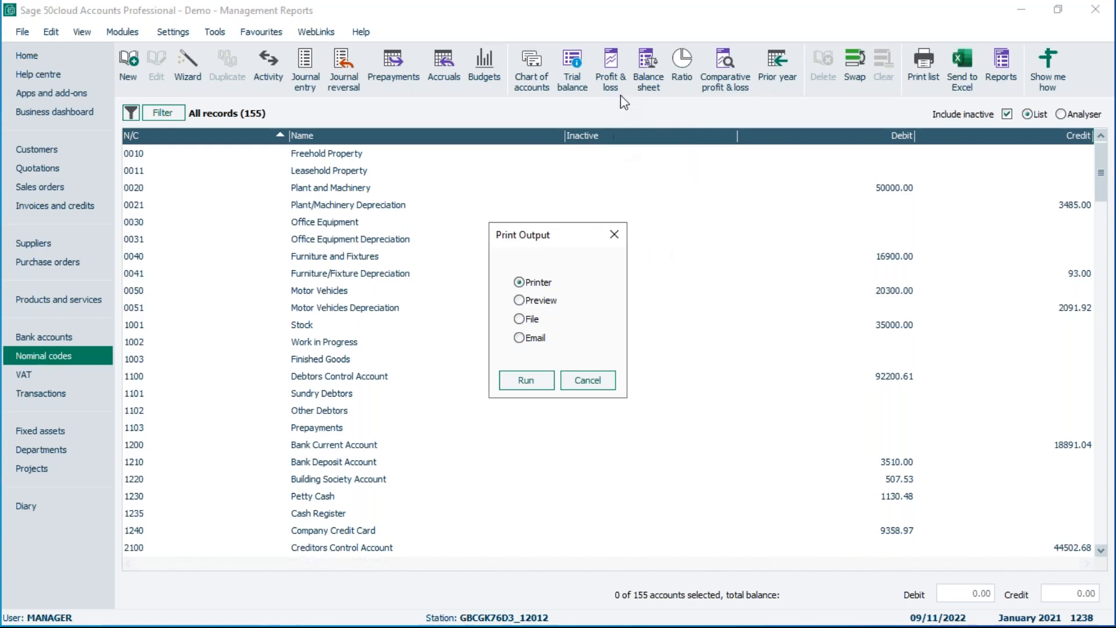
# Run the Profit and Loss report to preview, review the chart of accounts layout choices, and cancel the criteria.
pyautogui.click(523, 300)
pyautogui.click(534, 380)
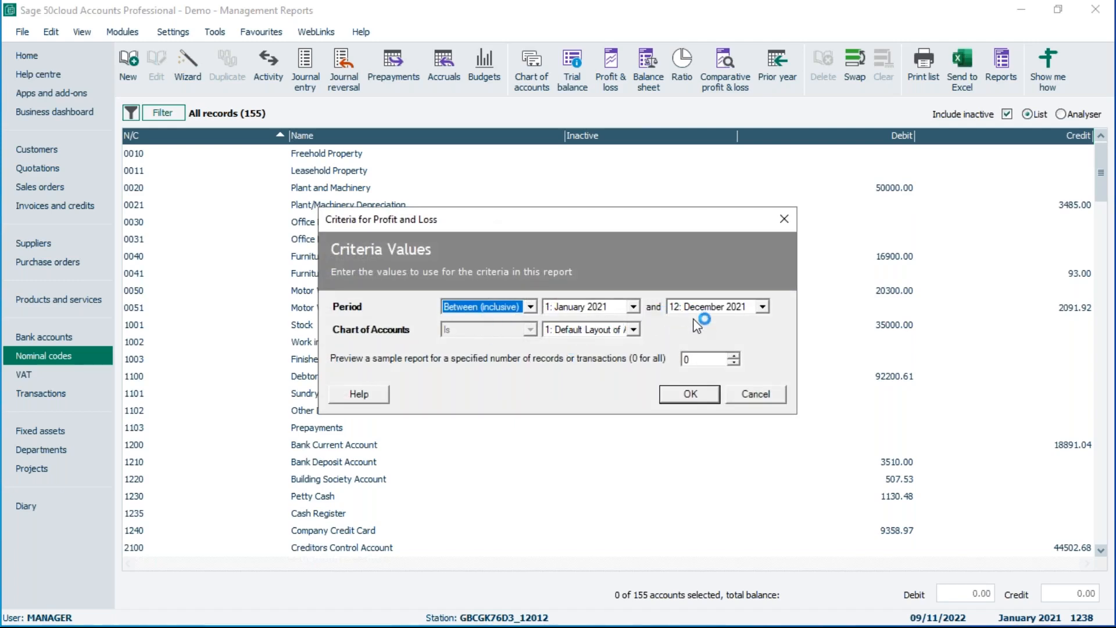
pyautogui.click(604, 329)
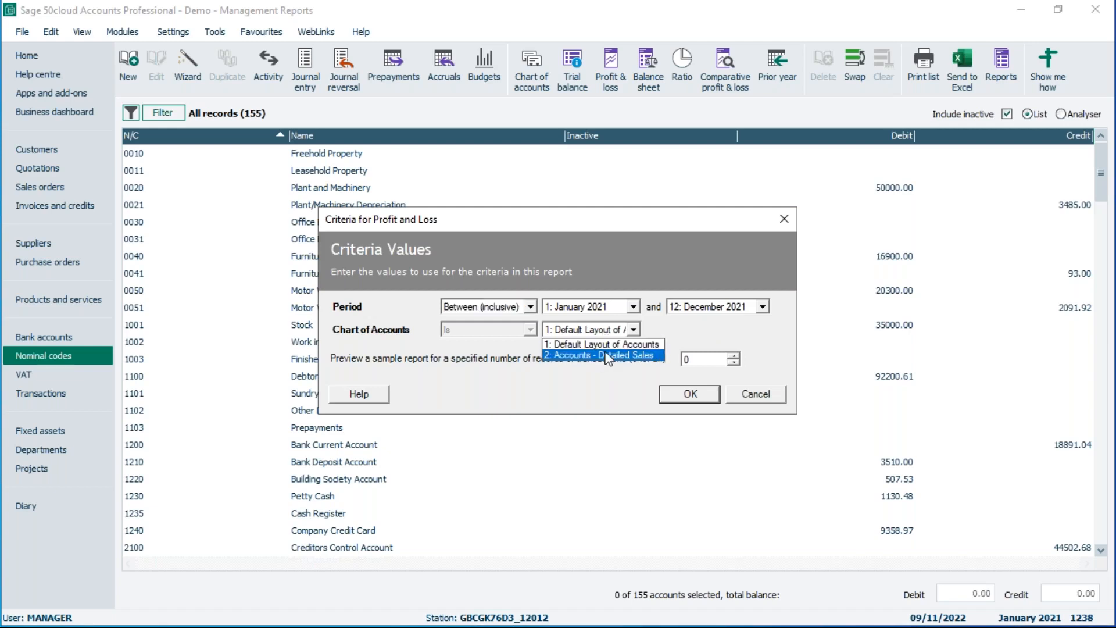
pyautogui.click(763, 394)
pyautogui.click(763, 395)
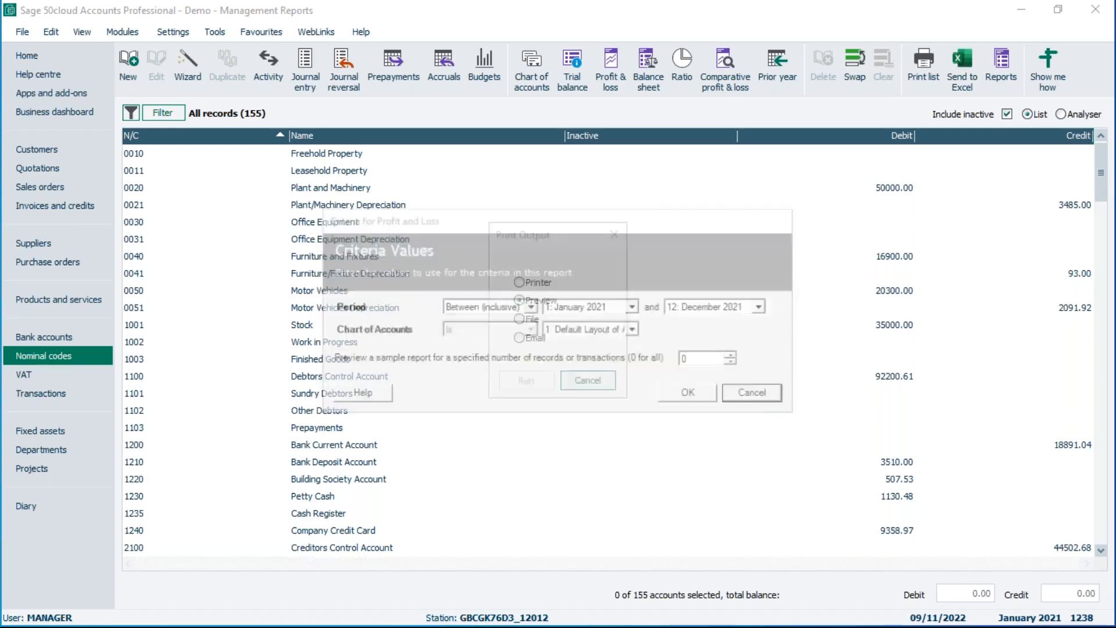
# Add and save a new chart of accounts named with the user's first name.
pyautogui.click(535, 68)
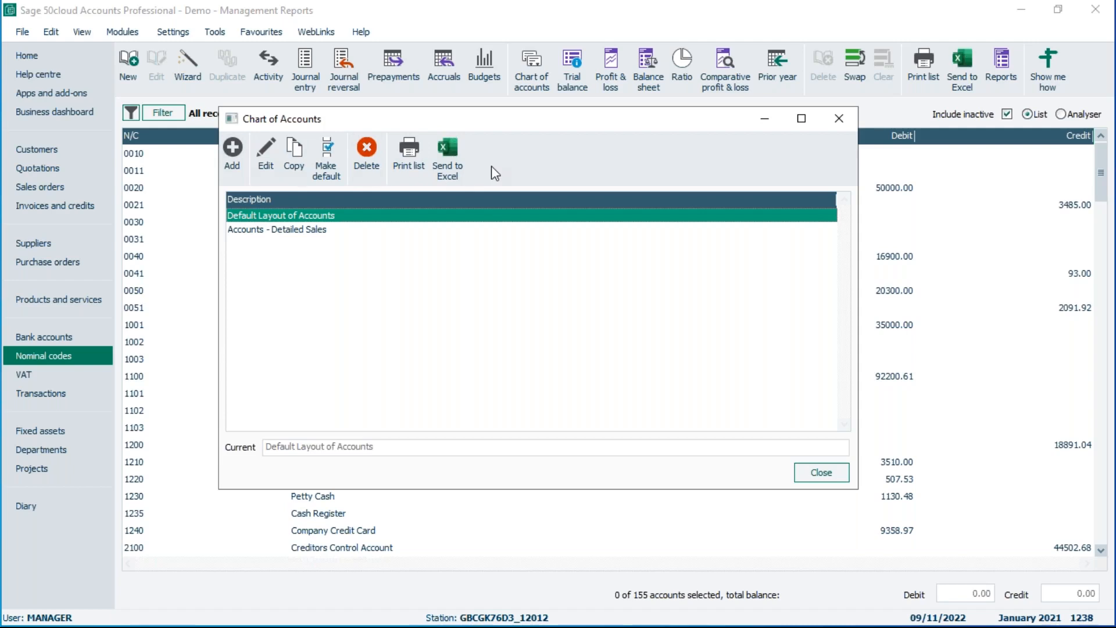
pyautogui.click(233, 148)
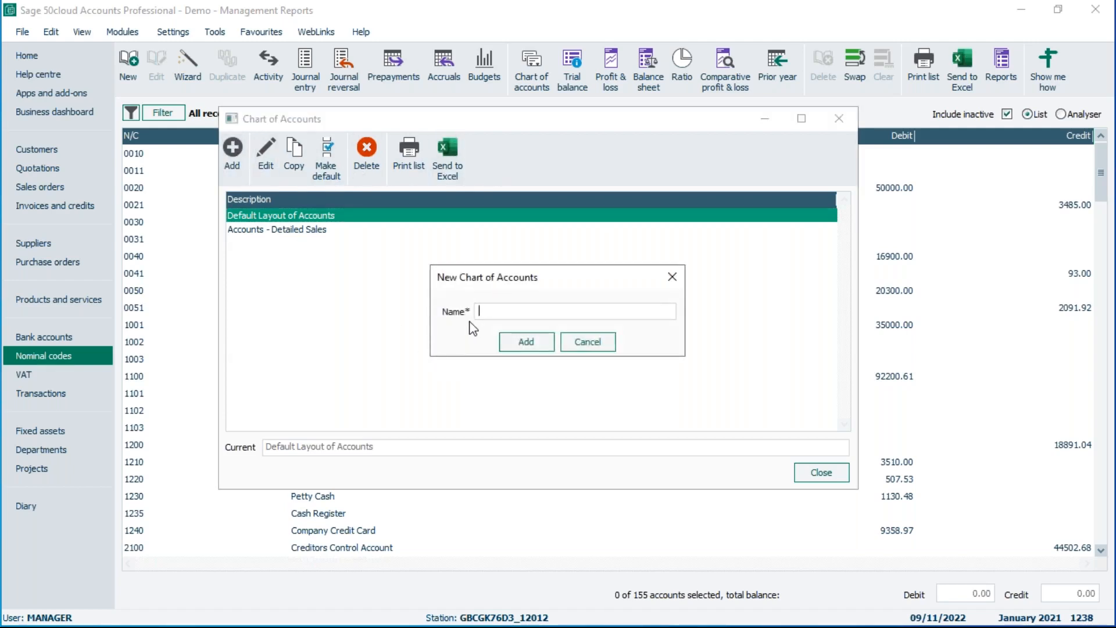
pyautogui.write('Michael')
pyautogui.click(526, 342)
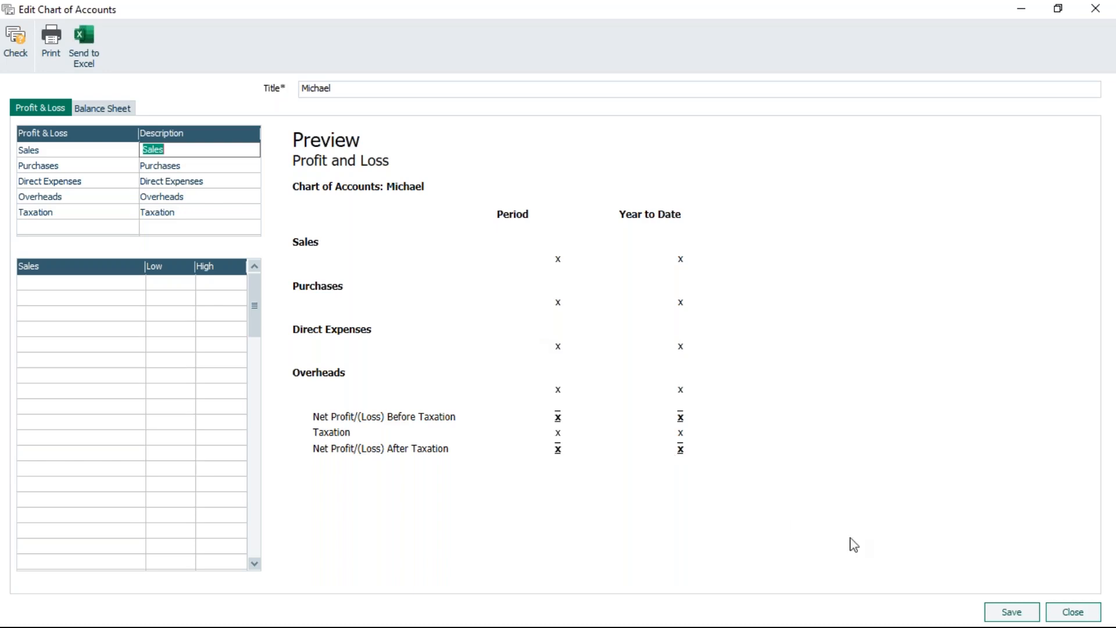
pyautogui.click(1016, 616)
pyautogui.click(601, 352)
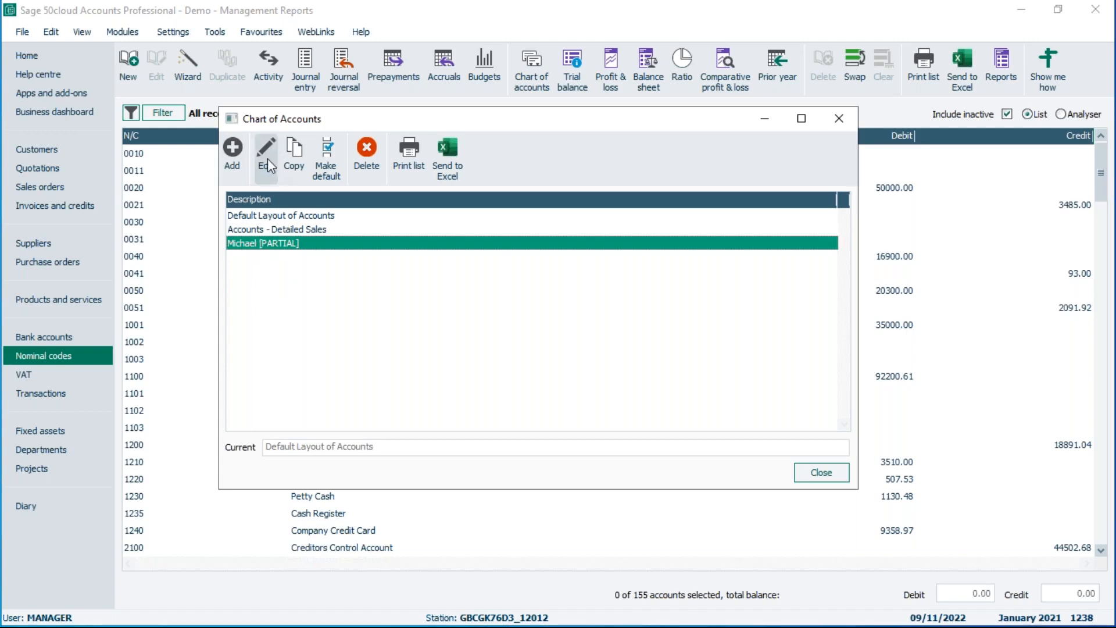
# Open the Default Layout of Accounts for editing and close it without changes.
pyautogui.click(266, 220)
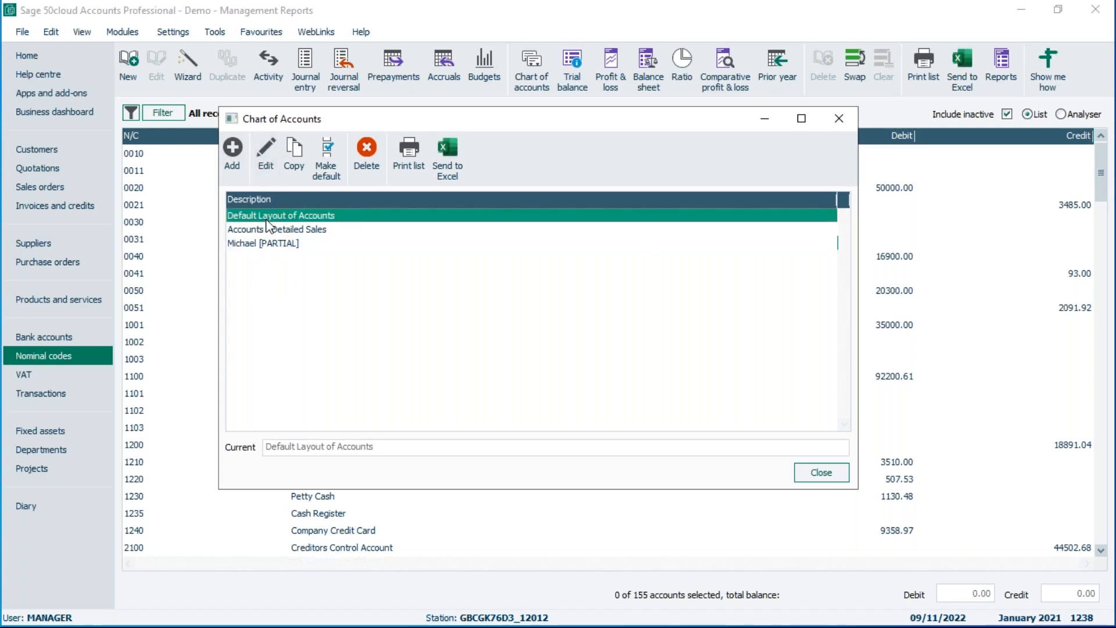
pyautogui.click(272, 141)
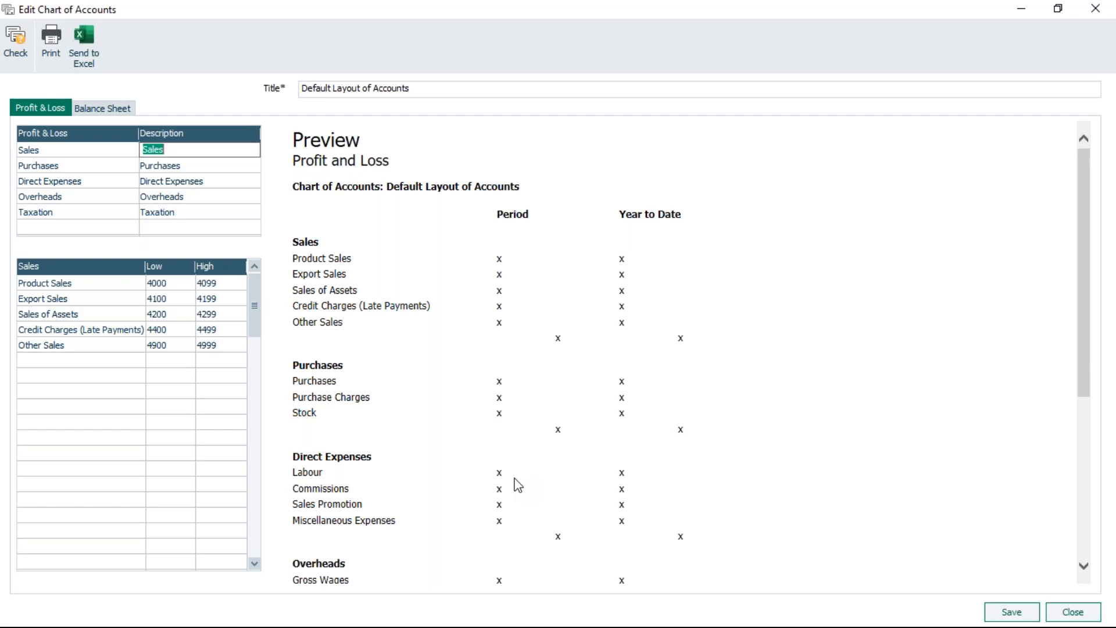
pyautogui.click(1073, 612)
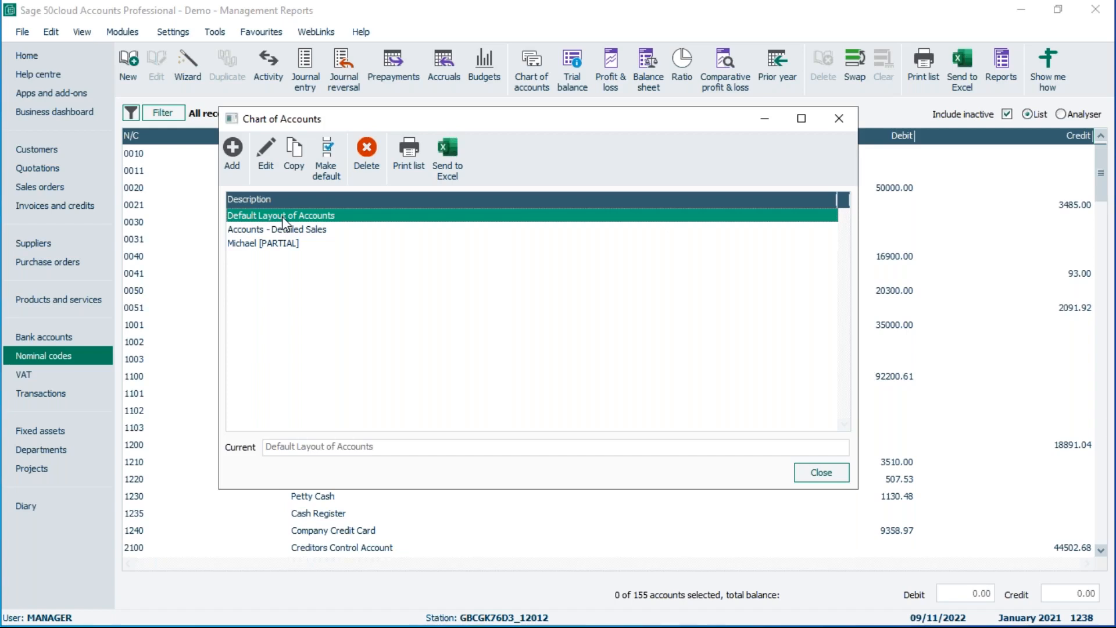
# Copy the Default Layout of Accounts, make Accounts - Detailed Sales the default chart, and close the list.
pyautogui.click(295, 150)
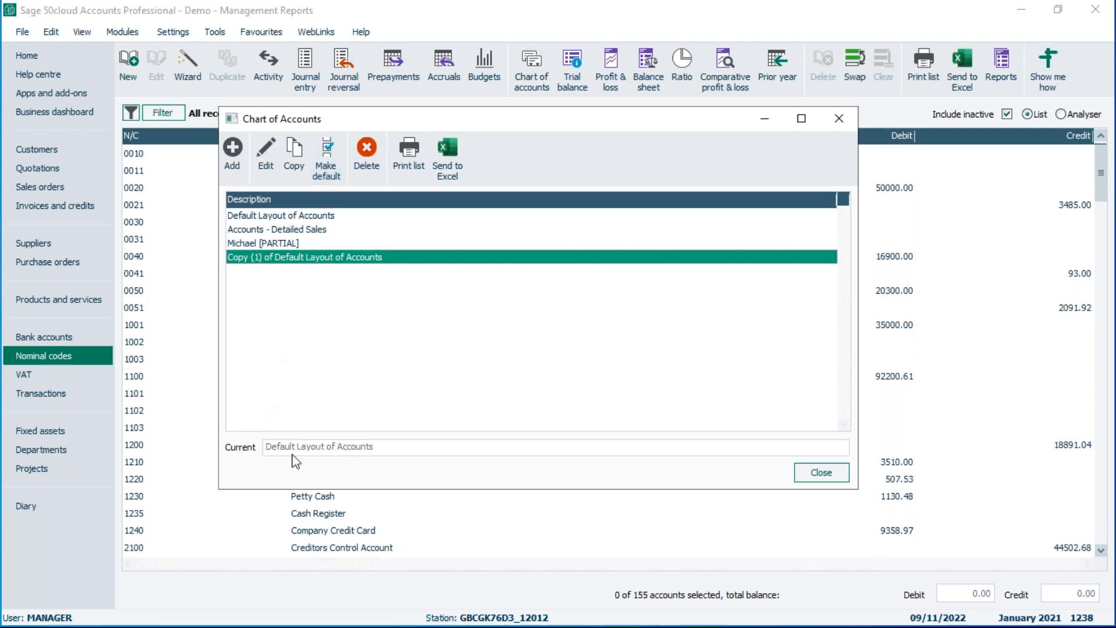
pyautogui.click(260, 230)
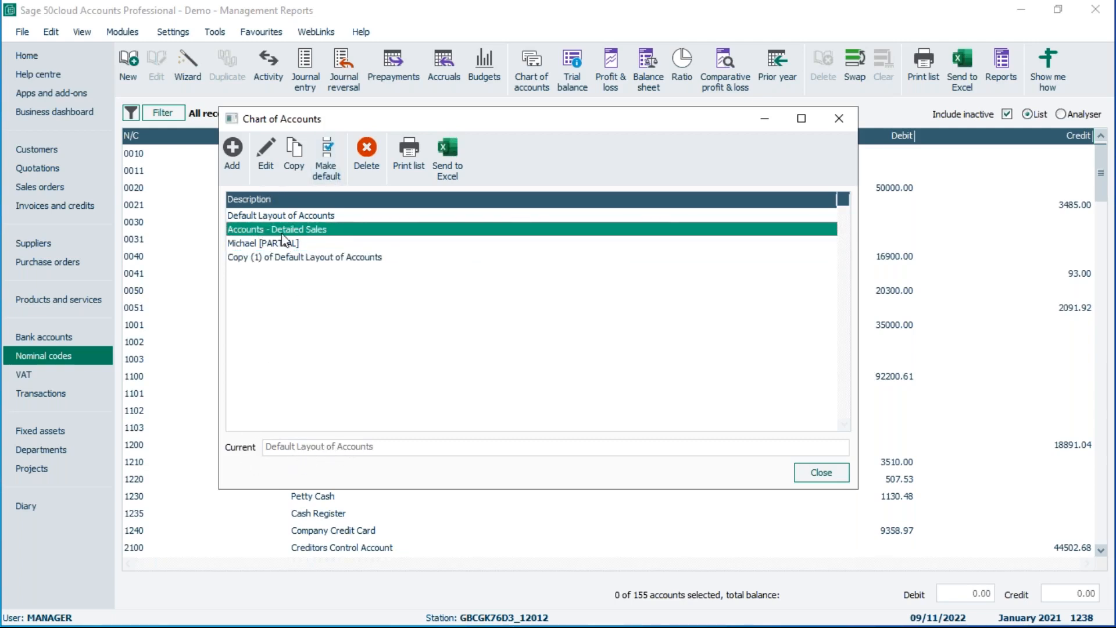
pyautogui.click(328, 155)
pyautogui.click(826, 474)
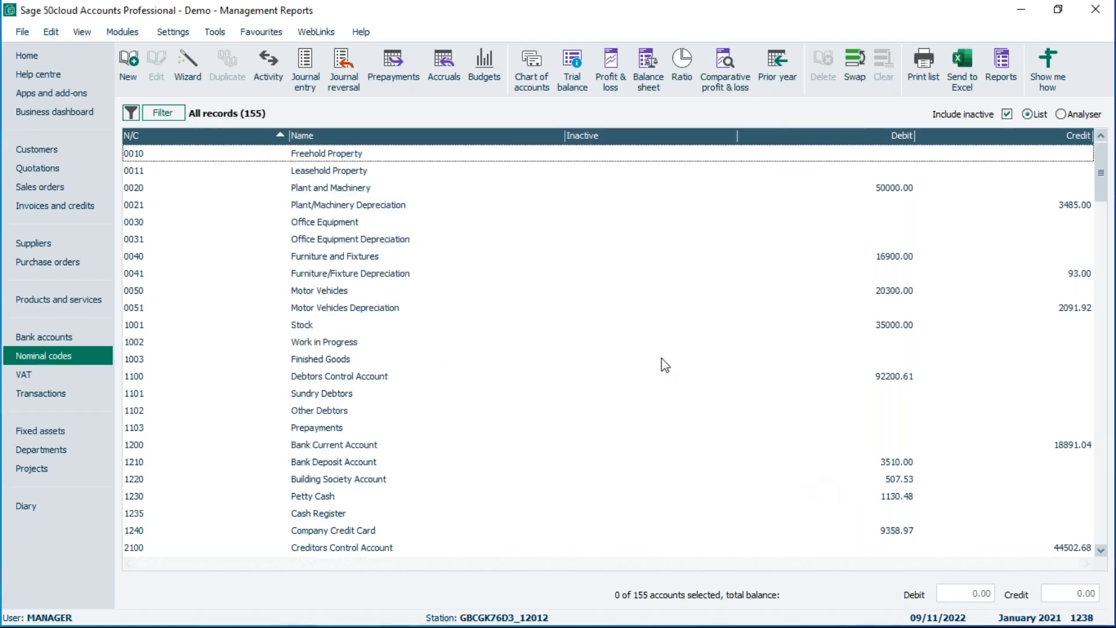
# Open the Profit and Loss report criteria, review the chart of accounts choices, and cancel.
pyautogui.click(614, 83)
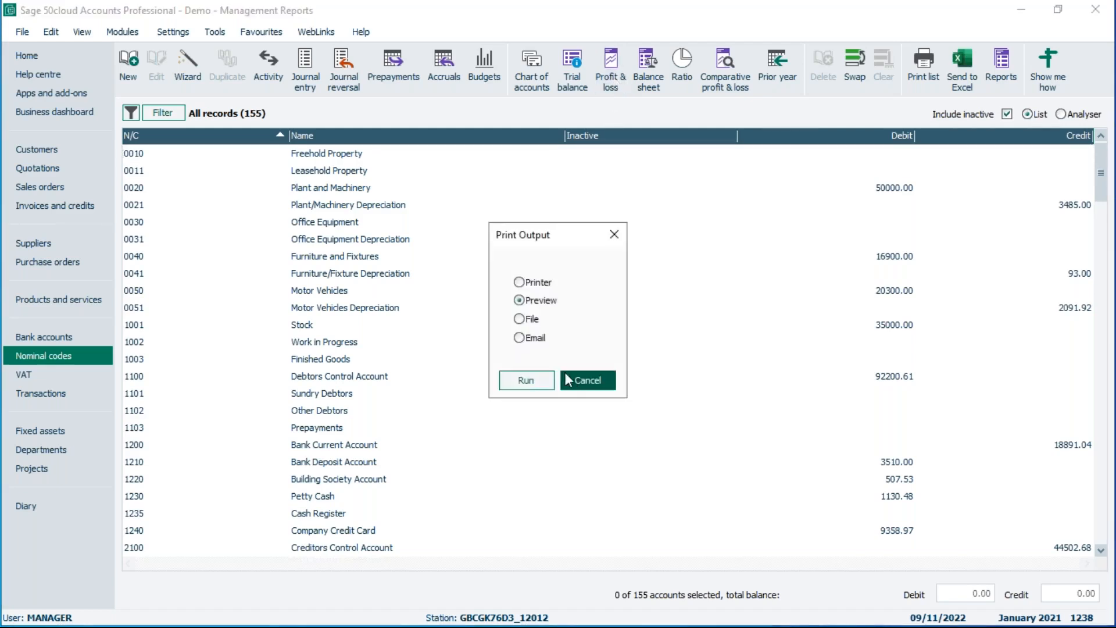
pyautogui.click(544, 384)
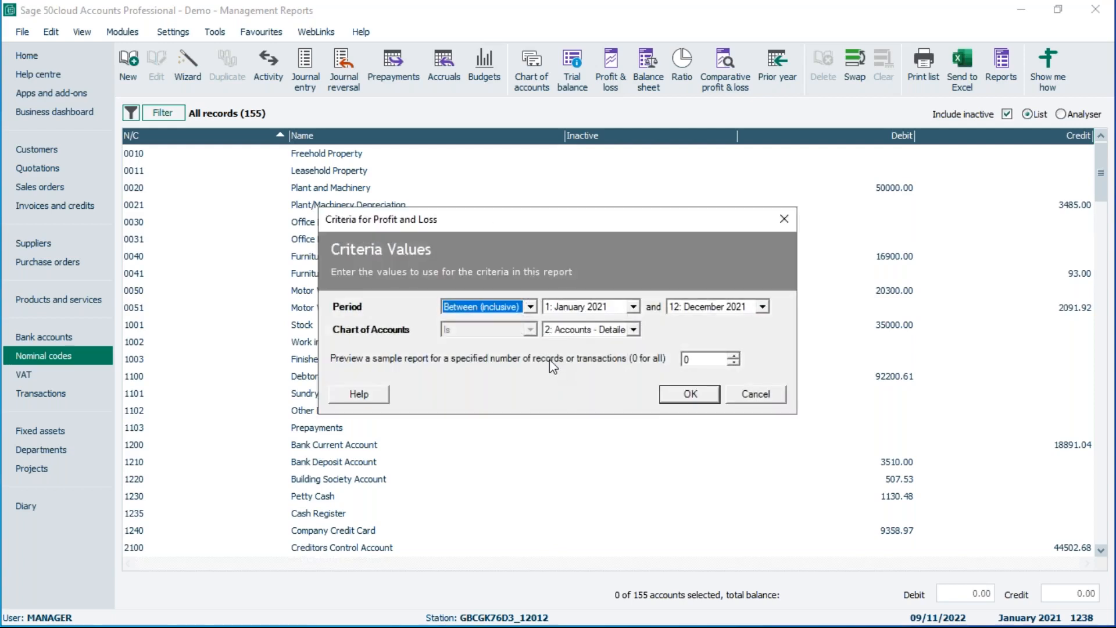
pyautogui.click(582, 330)
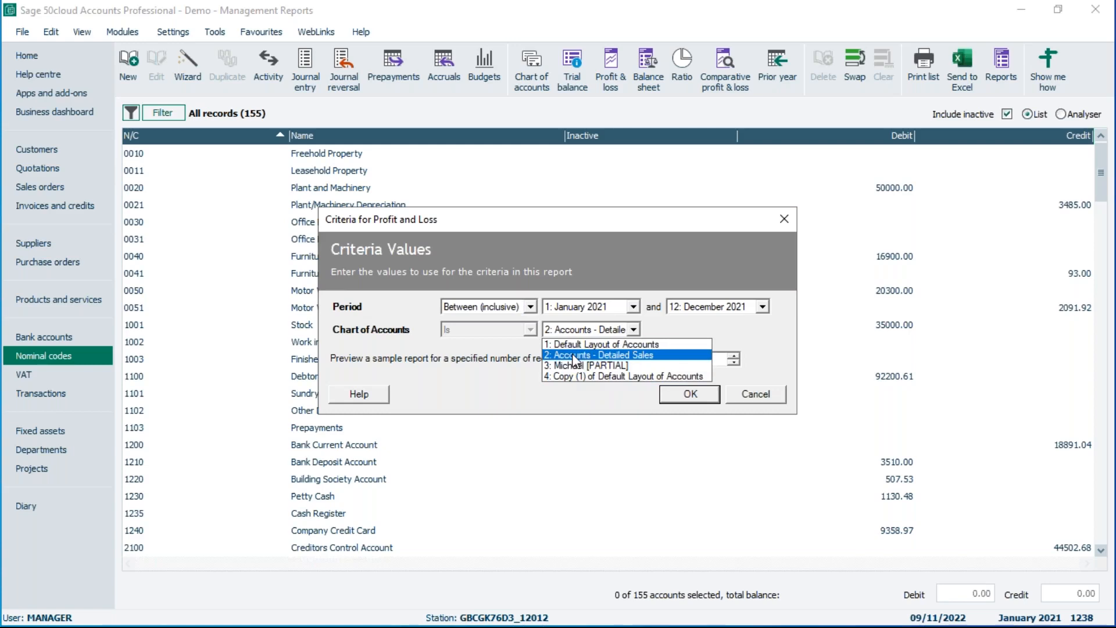
pyautogui.click(536, 400)
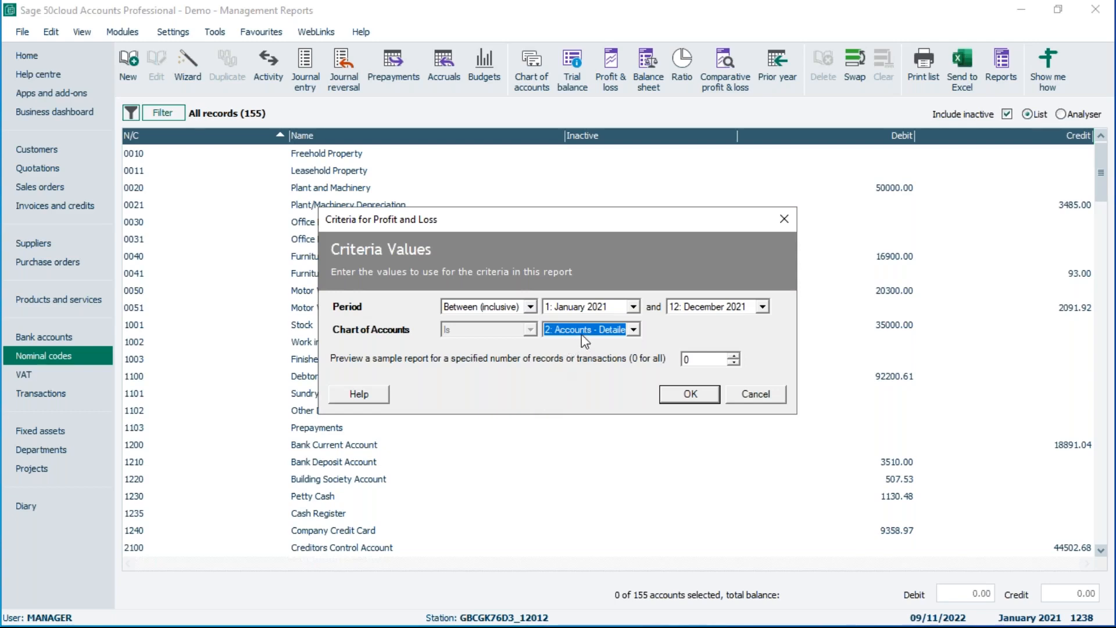
pyautogui.click(766, 396)
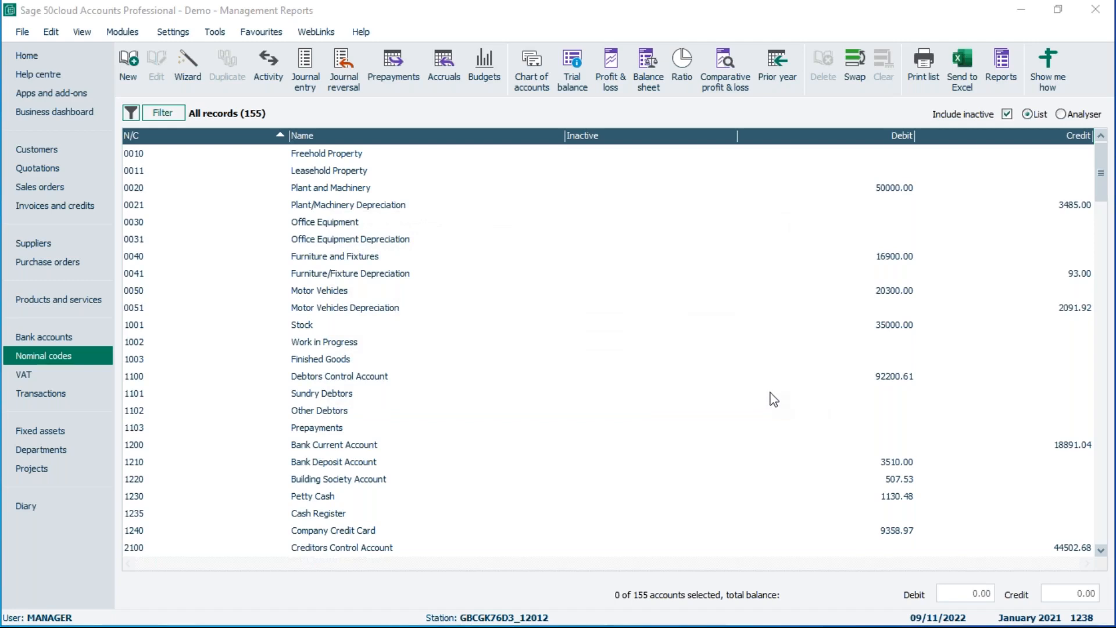
# Try to delete the Accounts - Detailed Sales chart, then make Default Layout of Accounts the default.
pyautogui.click(542, 78)
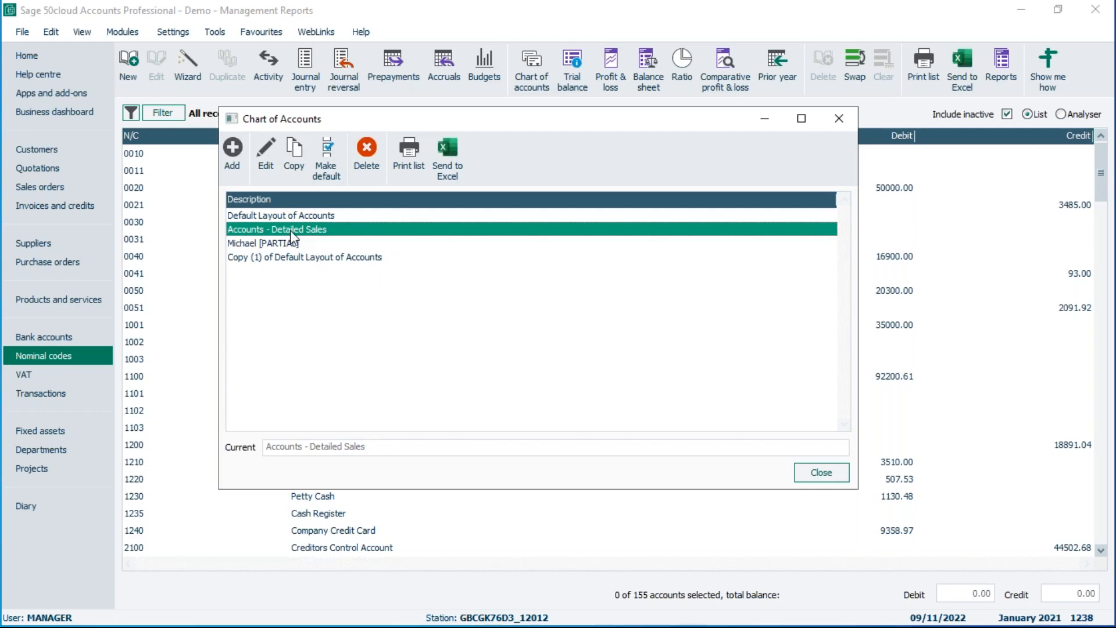
pyautogui.click(367, 147)
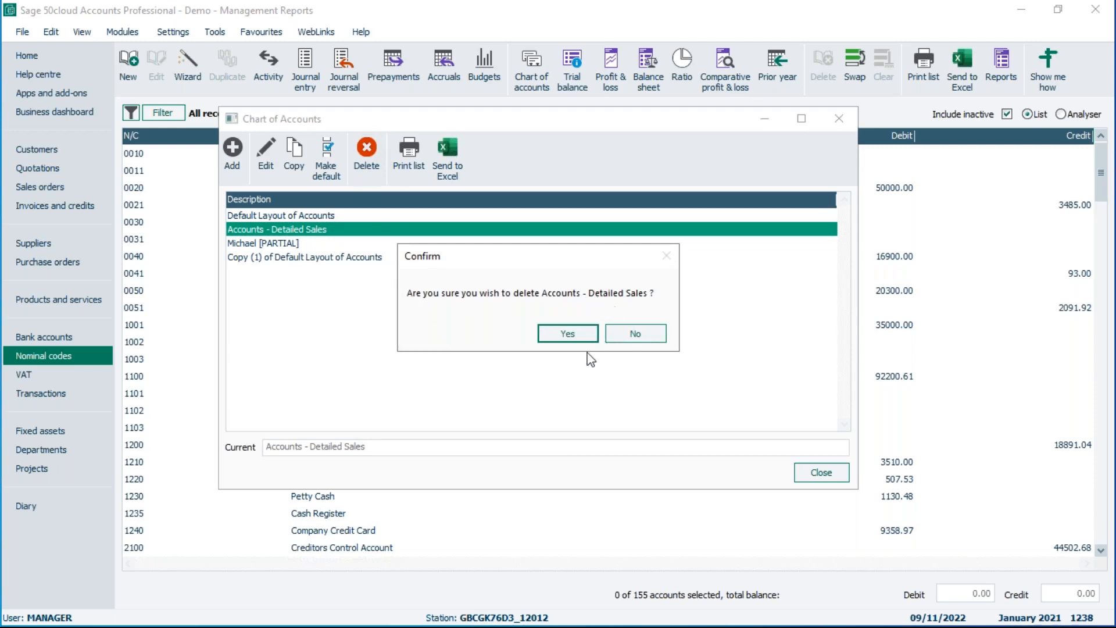
pyautogui.click(572, 336)
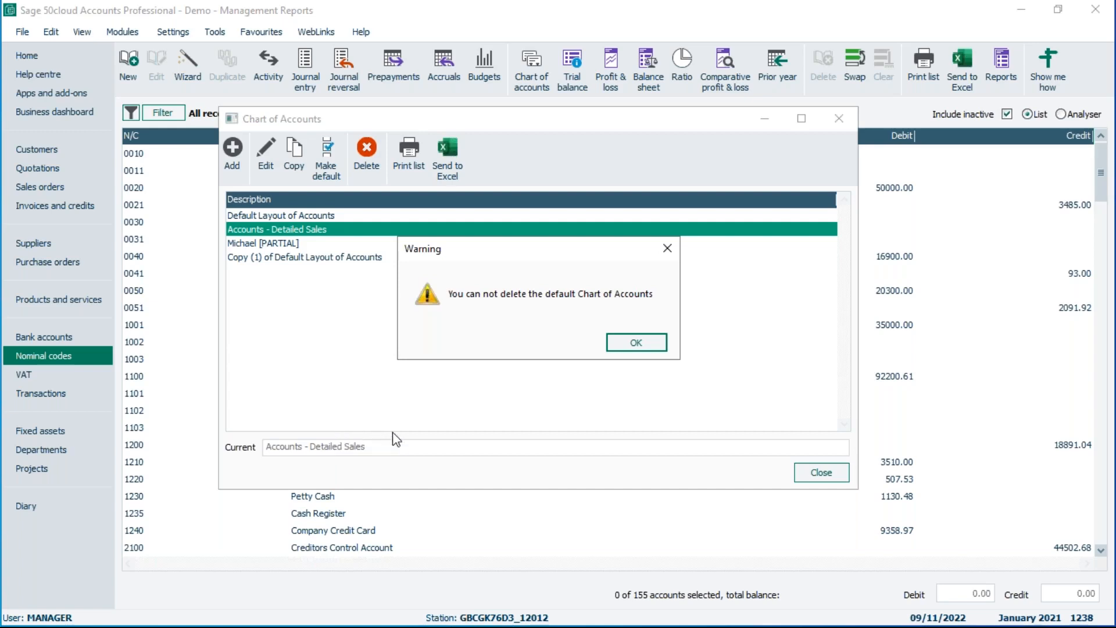
pyautogui.click(635, 343)
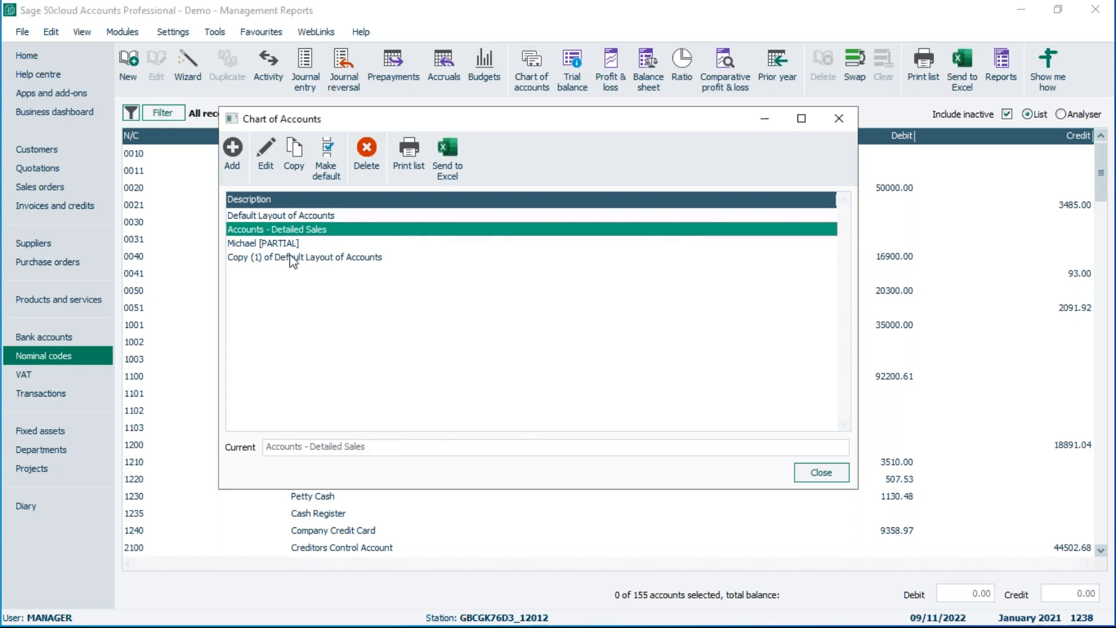
pyautogui.click(271, 214)
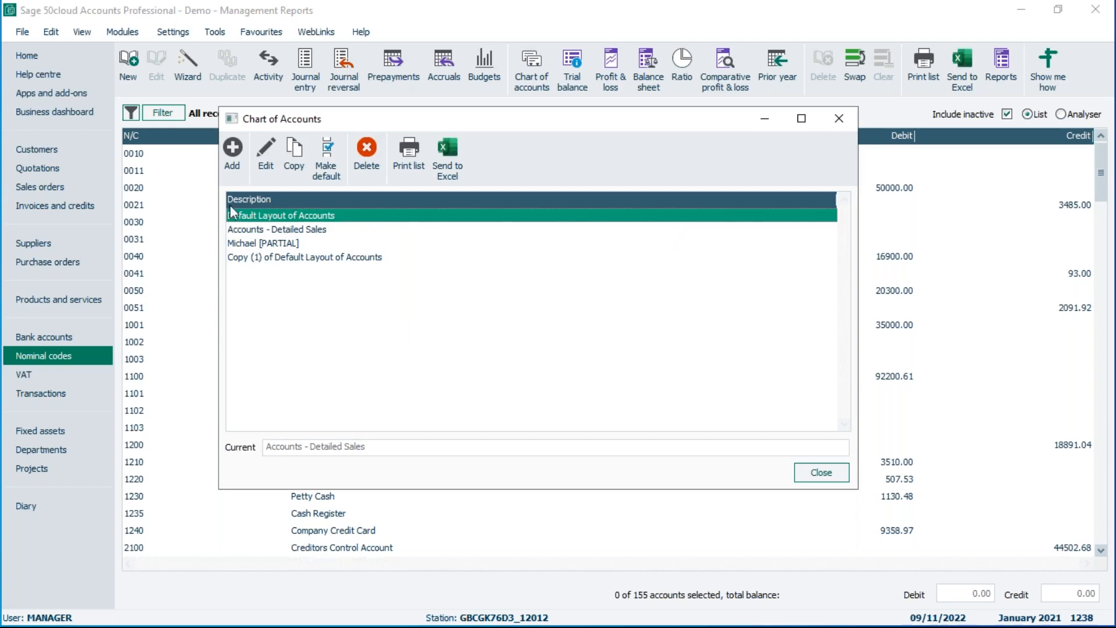
pyautogui.click(326, 156)
# Delete the user-named chart and the Copy (1) of Default Layout of Accounts chart.
pyautogui.click(275, 245)
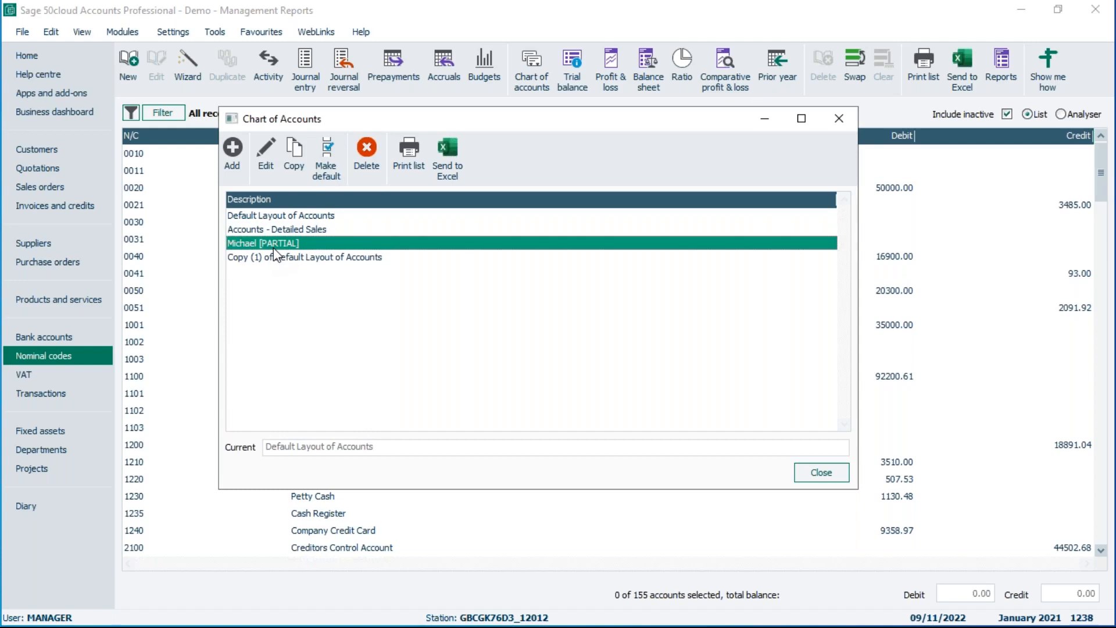
pyautogui.click(367, 153)
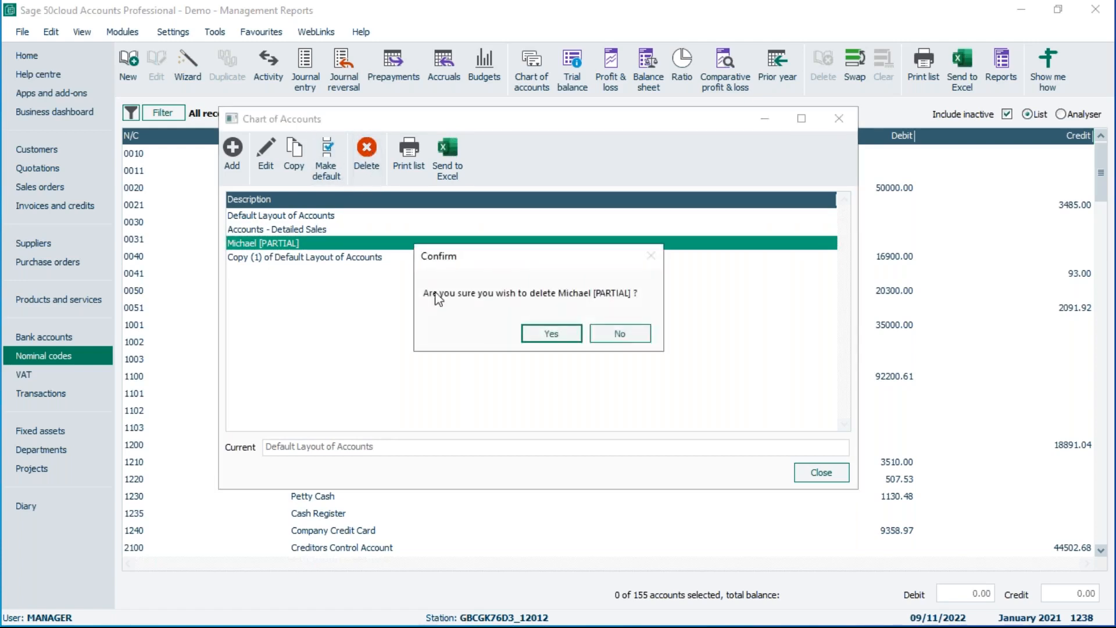
pyautogui.click(553, 334)
pyautogui.click(333, 243)
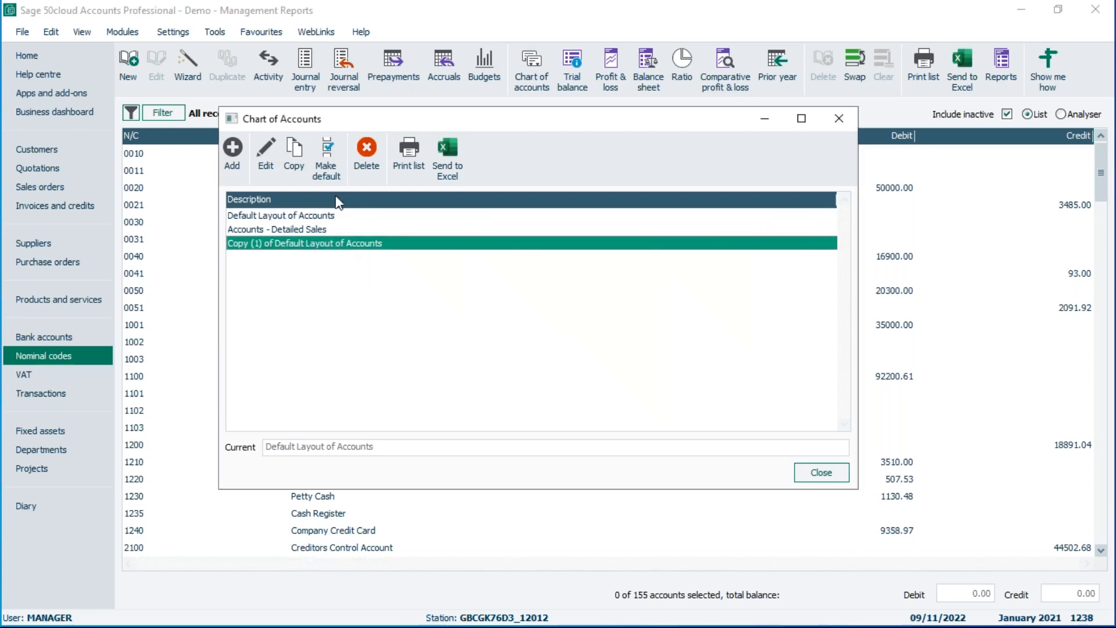
pyautogui.click(356, 153)
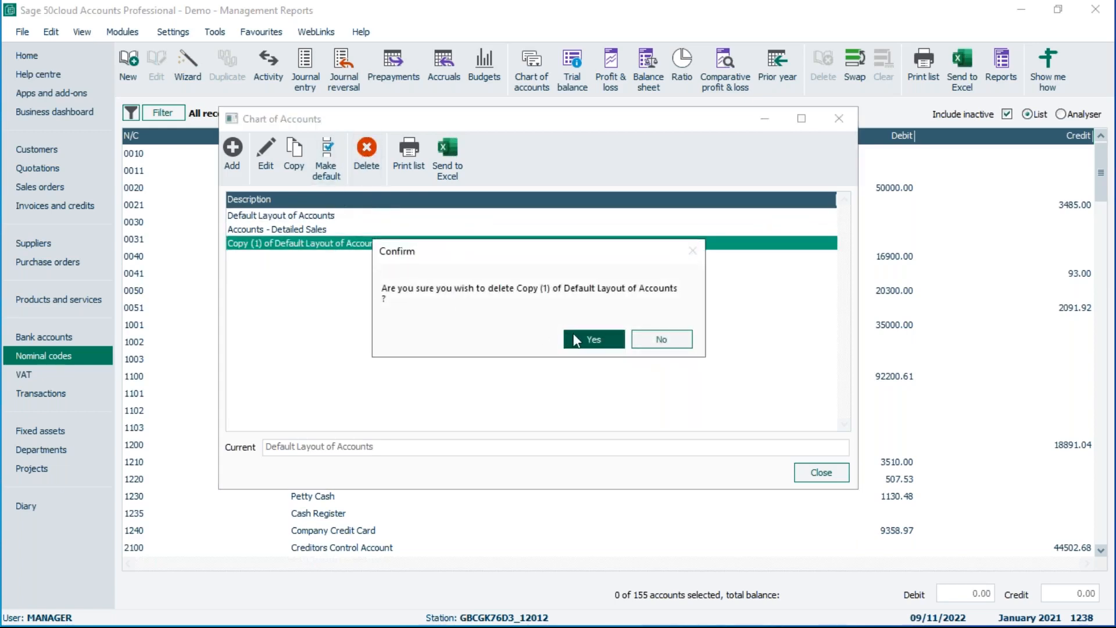
pyautogui.click(588, 341)
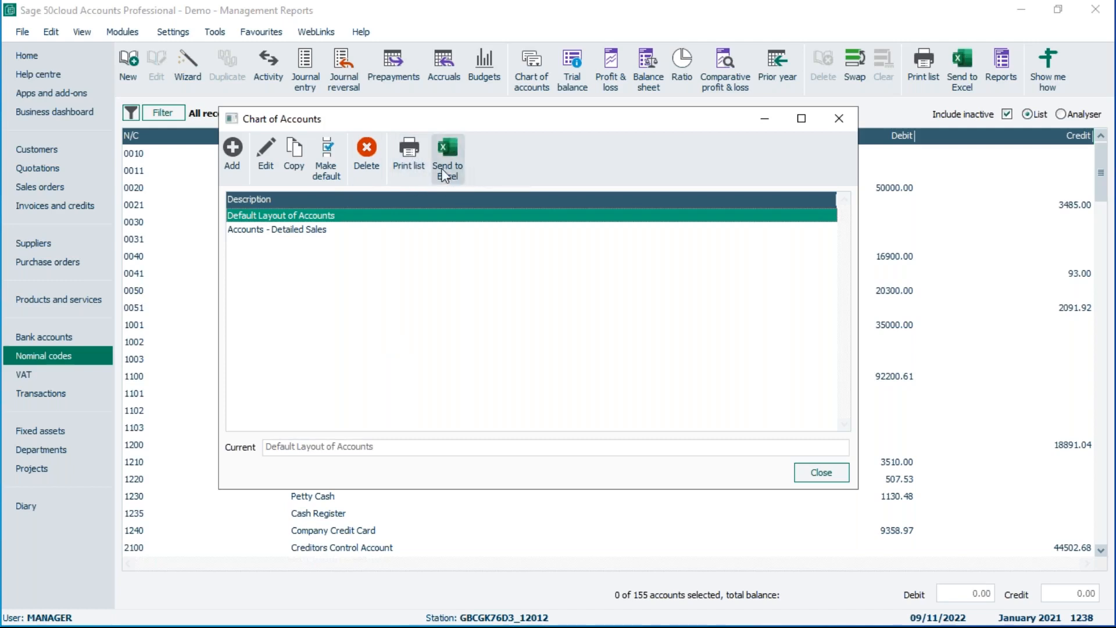
# Open the print dialog for the chart of accounts list and cancel it.
pyautogui.click(410, 150)
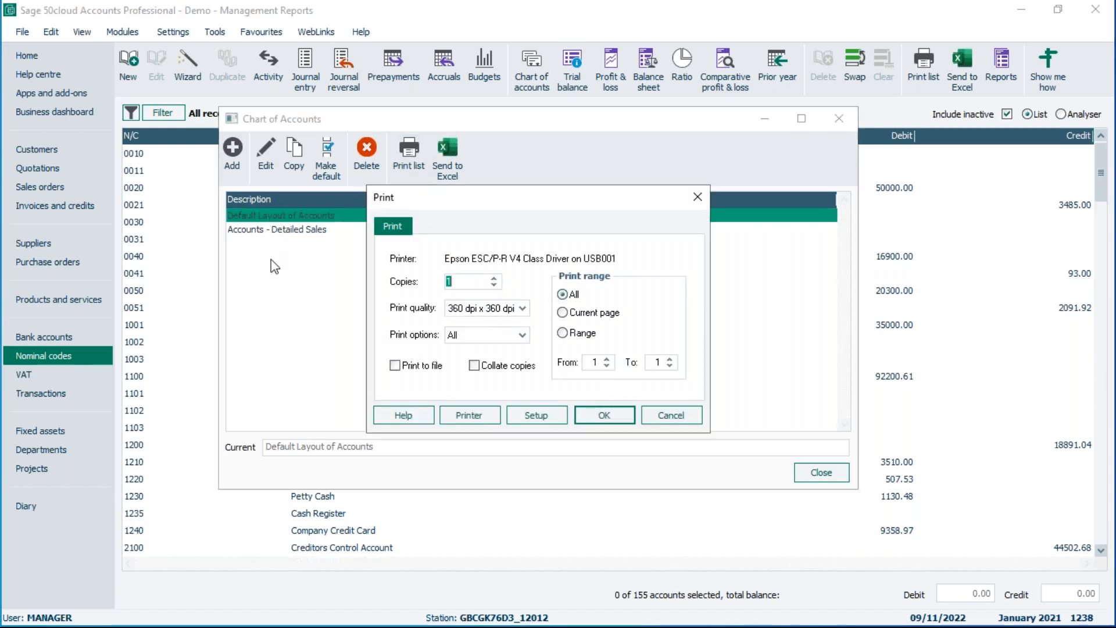
pyautogui.click(694, 416)
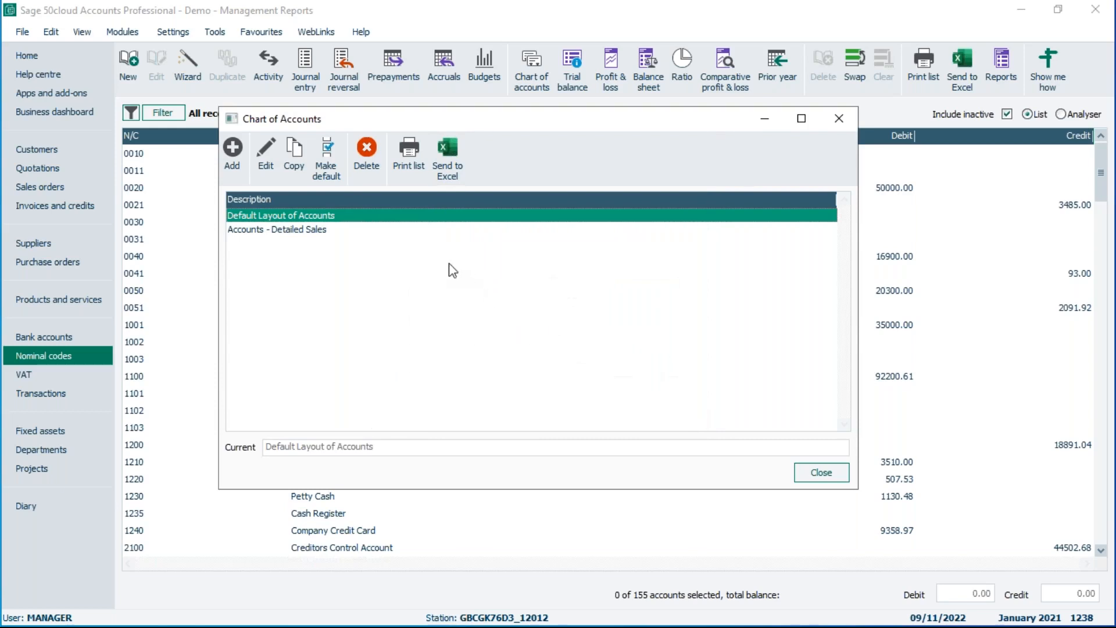
# Send the chart of accounts list to Excel, then close the workbook without saving.
pyautogui.click(451, 150)
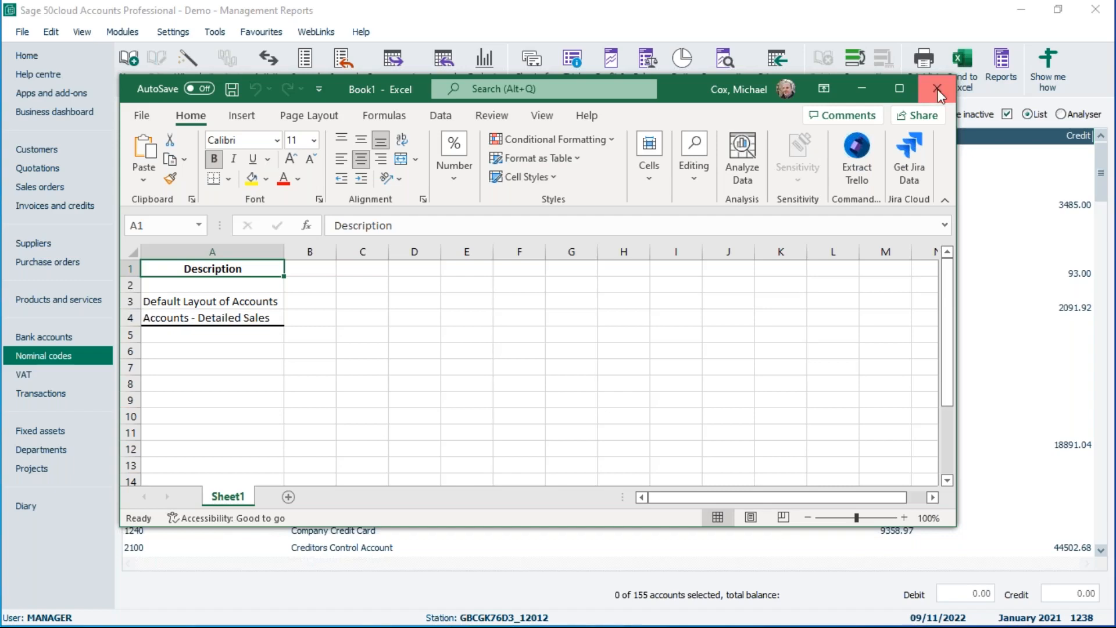
pyautogui.click(938, 90)
pyautogui.click(622, 400)
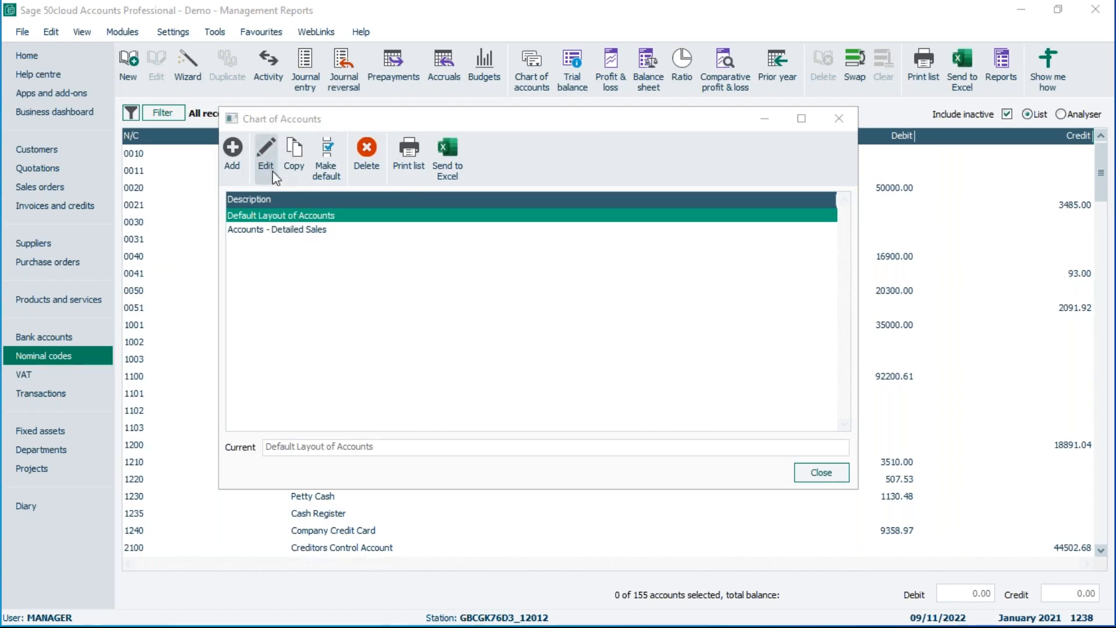
# Edit the Default Layout of Accounts and rename the Sales category description to Income.
pyautogui.click(266, 154)
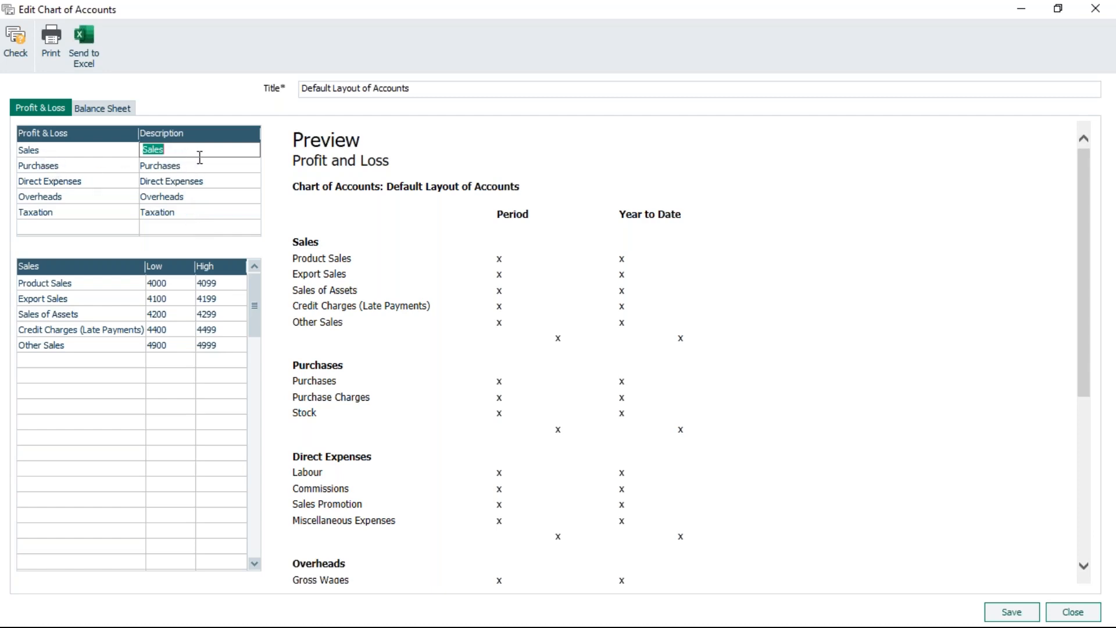
pyautogui.write('Income')
pyautogui.press('Return')
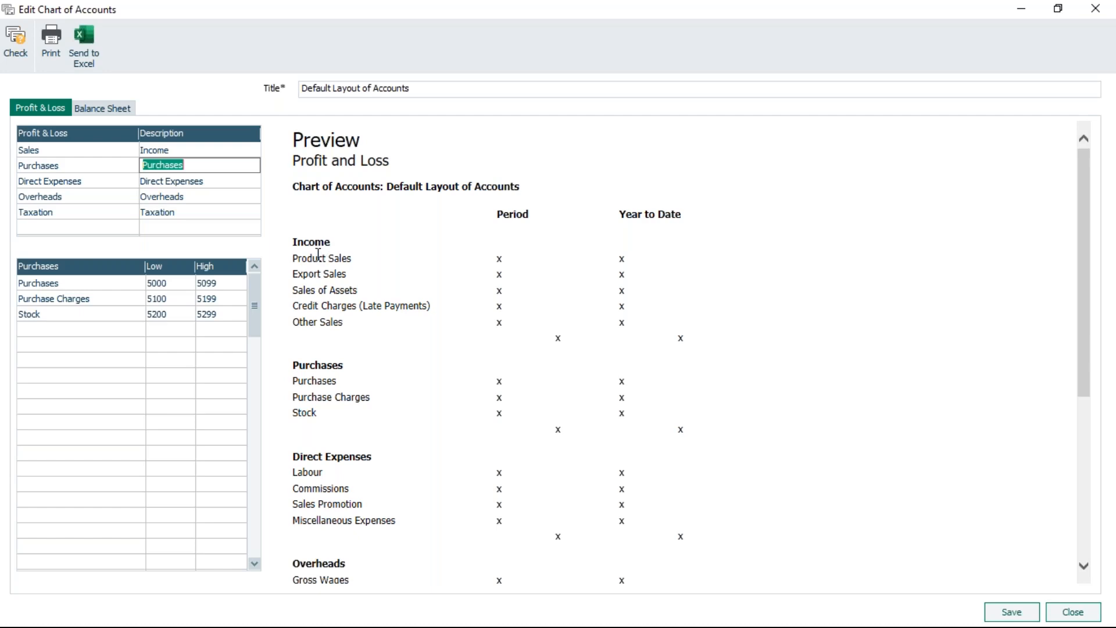
# Change the first Profit and Loss category's description from Income to Sales.
pyautogui.click(200, 150)
pyautogui.write('Sales')
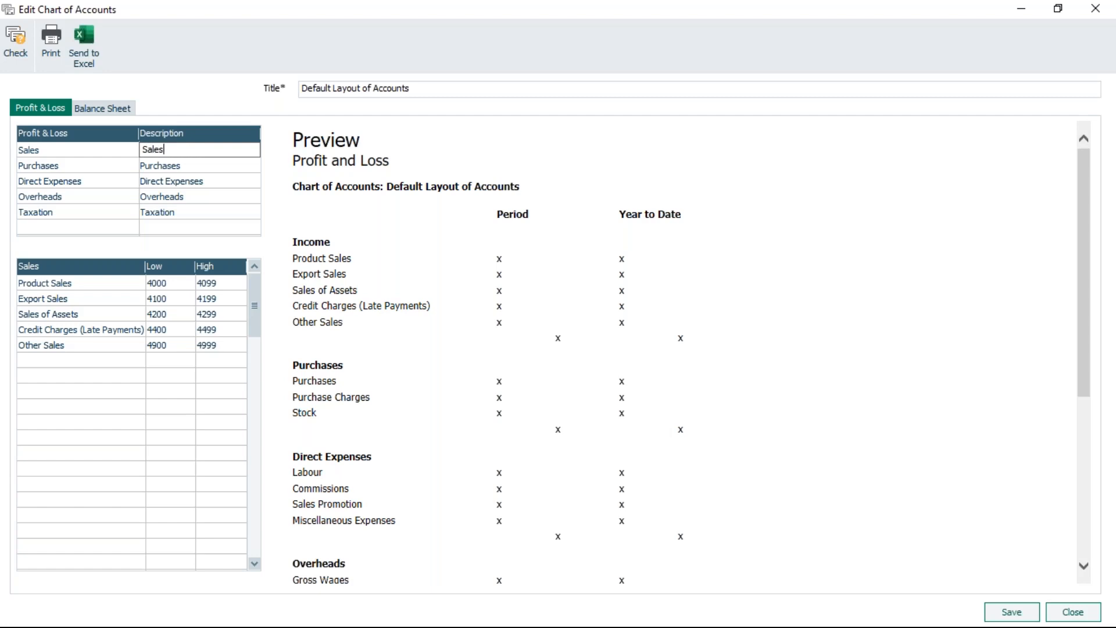
pyautogui.press('Return')
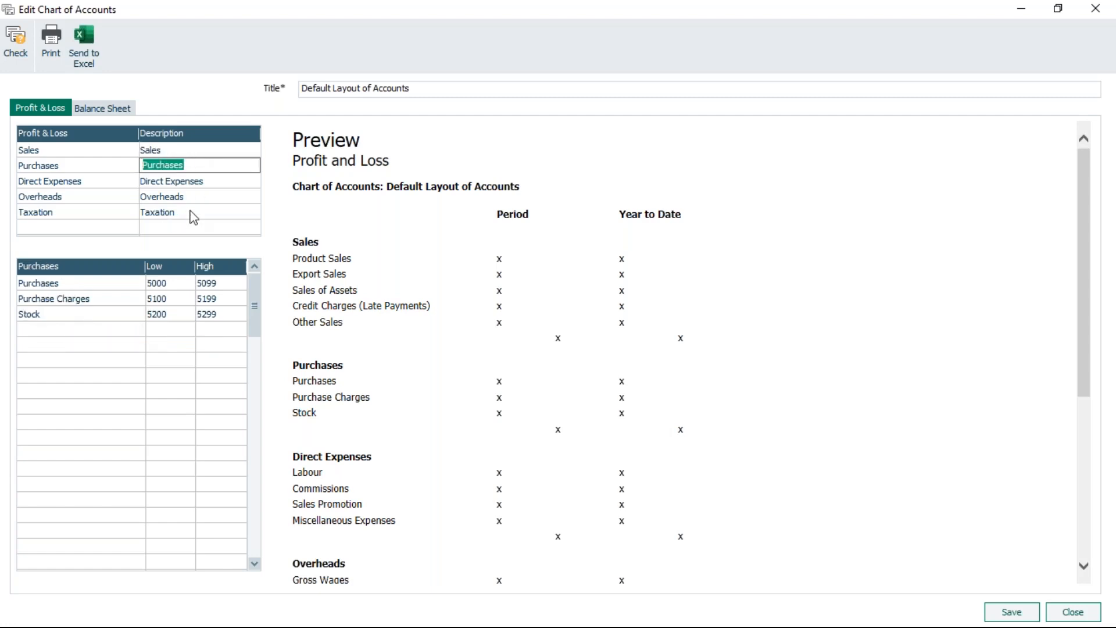
# Browse the account ranges of each Profit and Loss category in turn.
pyautogui.click(185, 150)
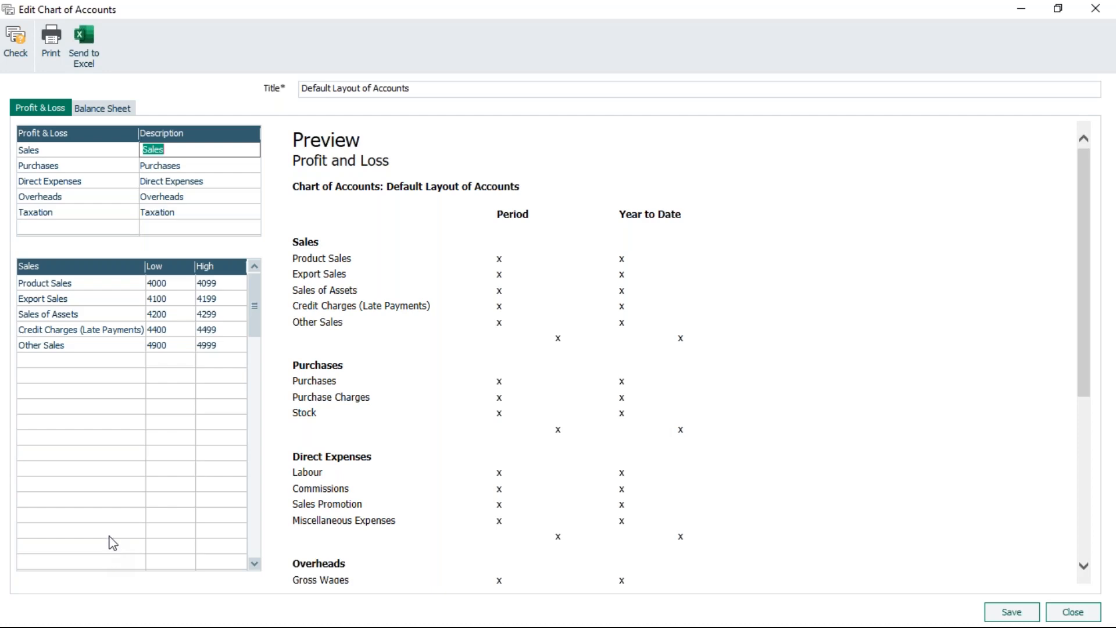
pyautogui.click(199, 168)
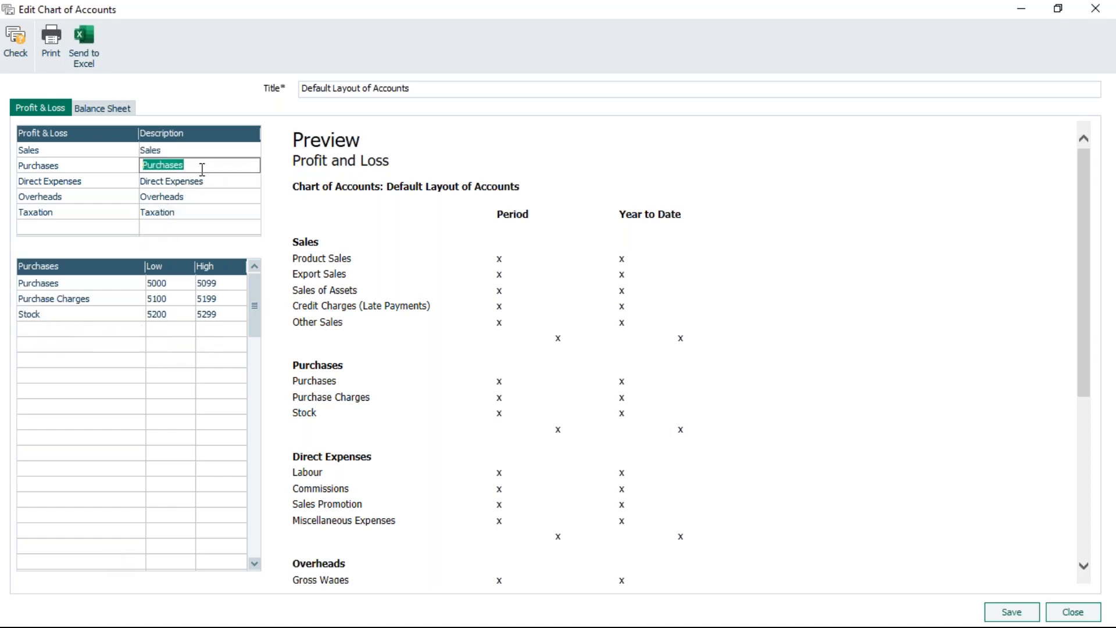
pyautogui.click(98, 182)
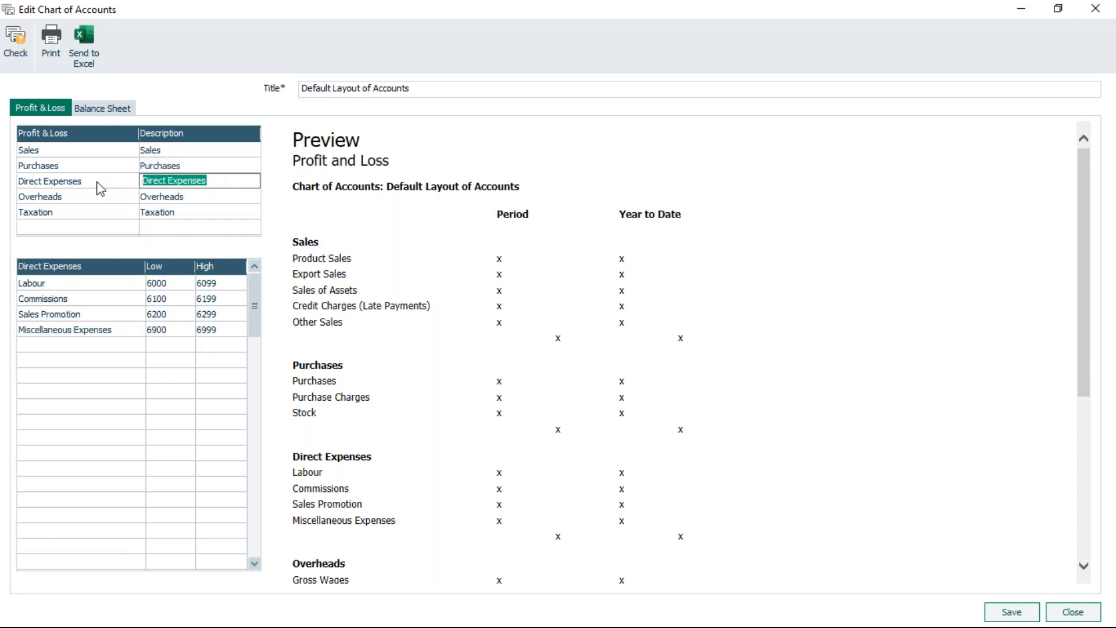
pyautogui.click(103, 202)
pyautogui.click(106, 216)
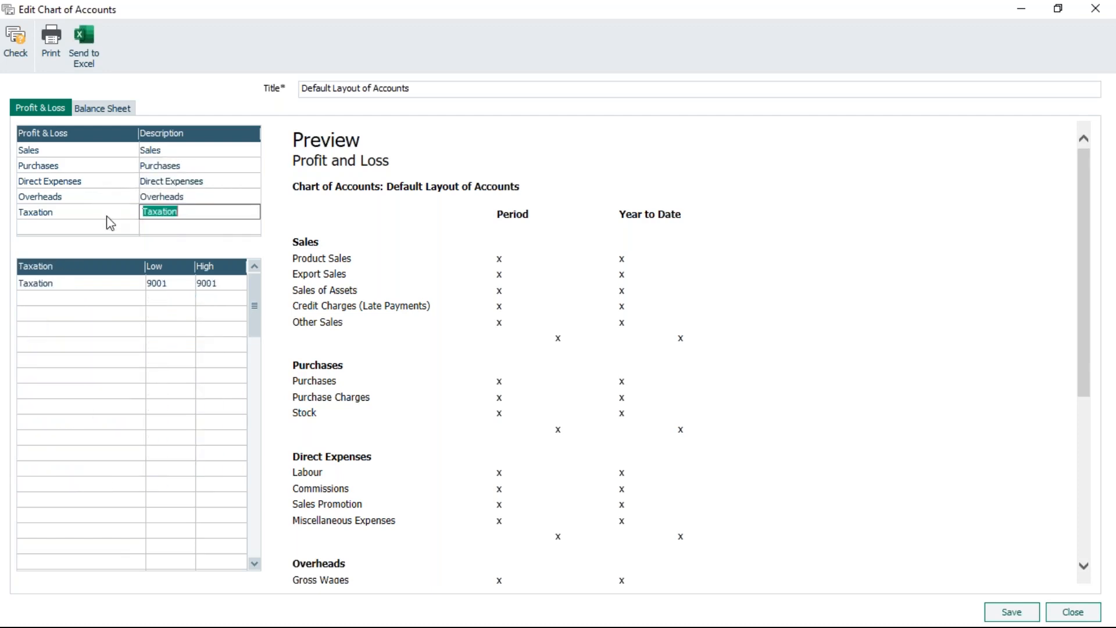
# In the Sales category, set the Product Sales row's high account code to 4000.
pyautogui.click(103, 151)
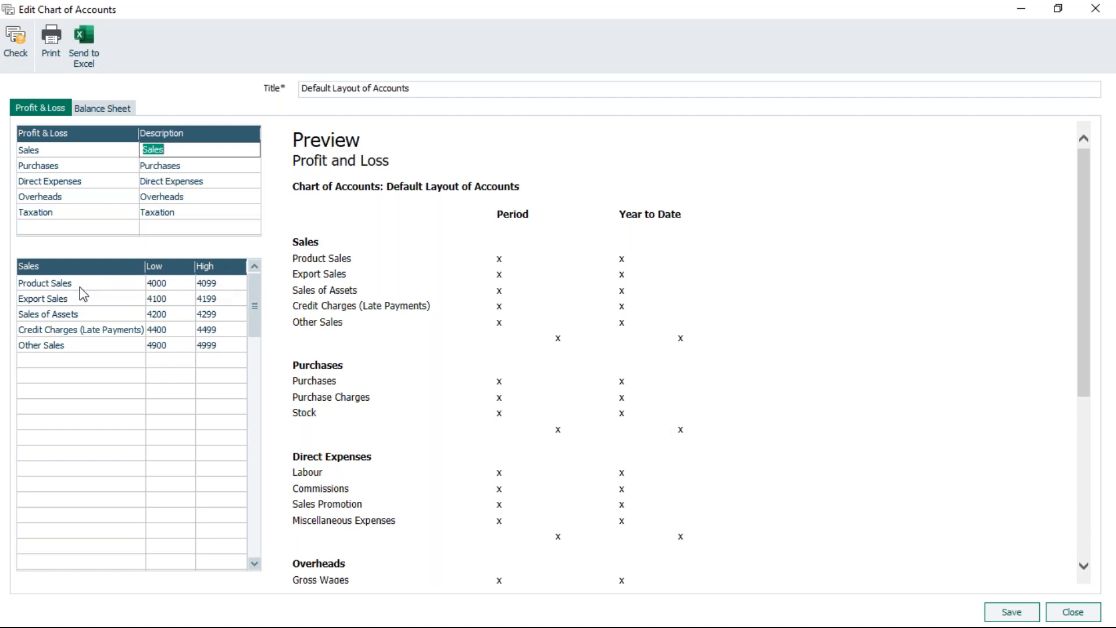
pyautogui.click(215, 285)
pyautogui.write('40')
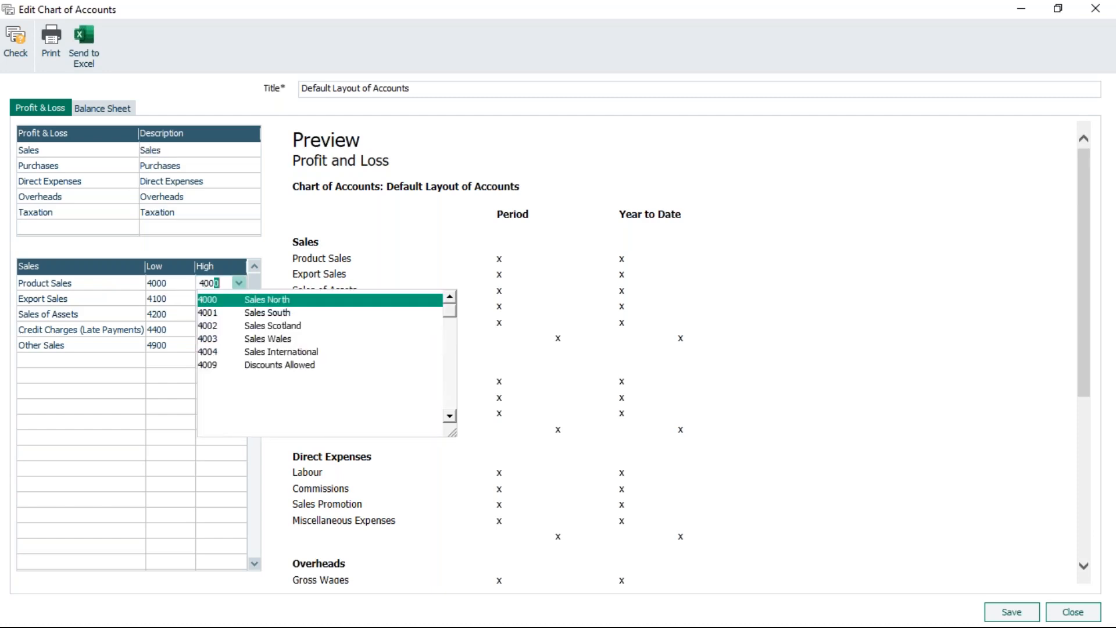
pyautogui.press('Tab')
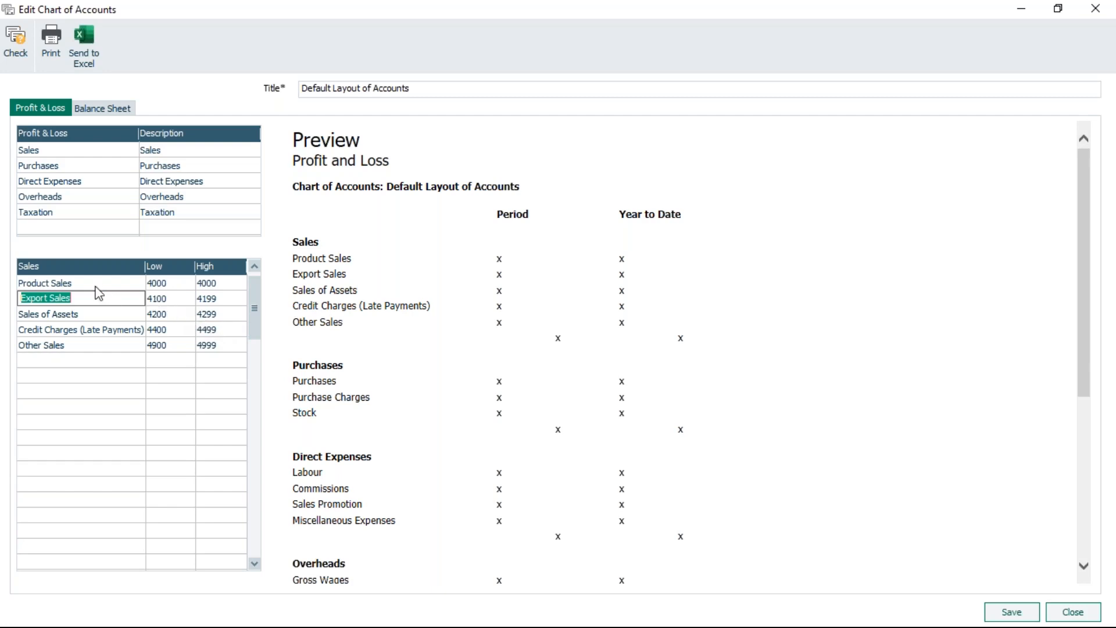
# Insert a blank row above Export Sales in the Sales category and confirm the insertion.
pyautogui.click(79, 317)
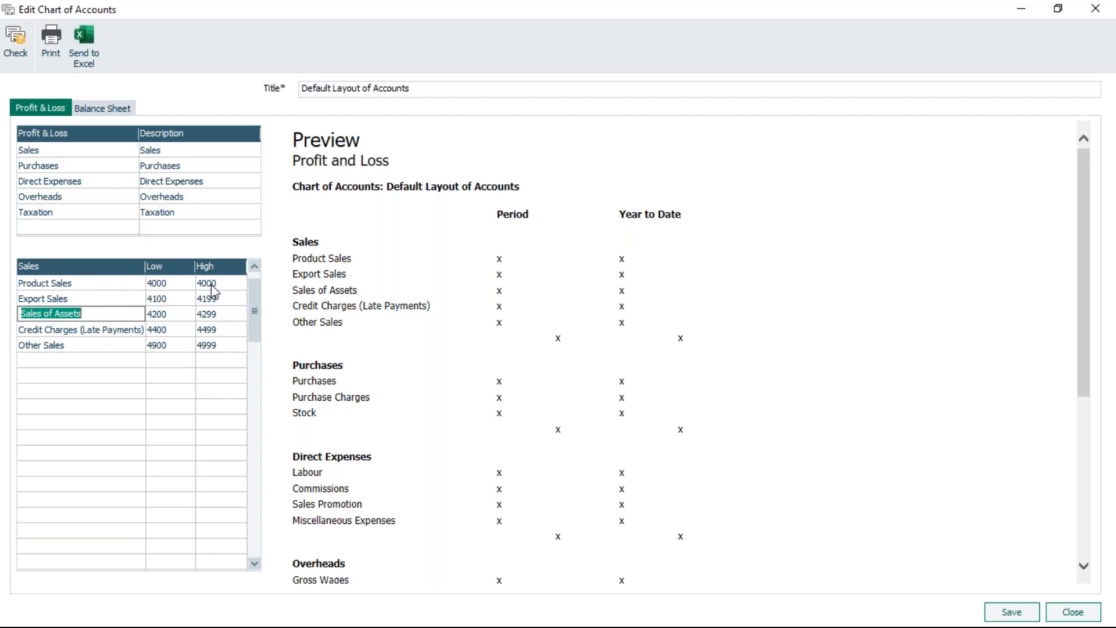
pyautogui.click(94, 298)
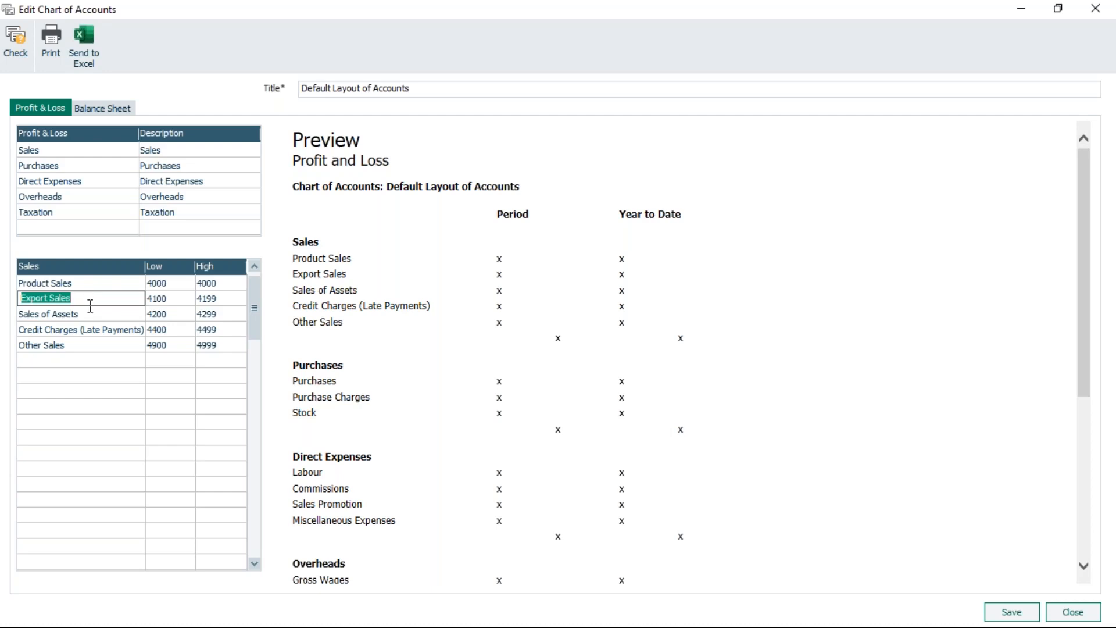
pyautogui.press('F7')
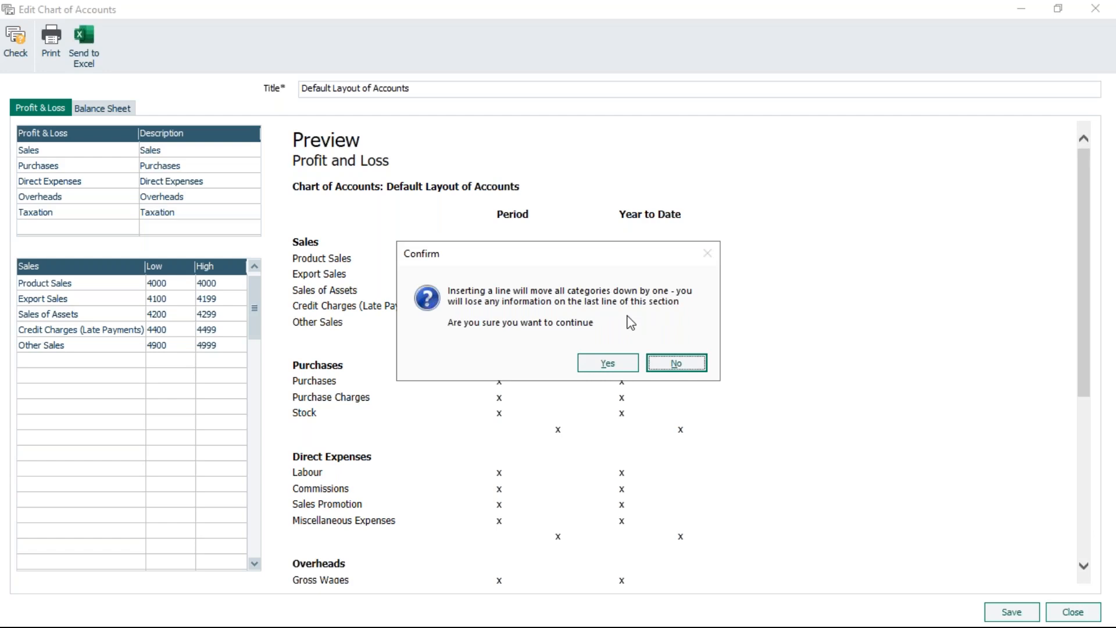
pyautogui.click(607, 365)
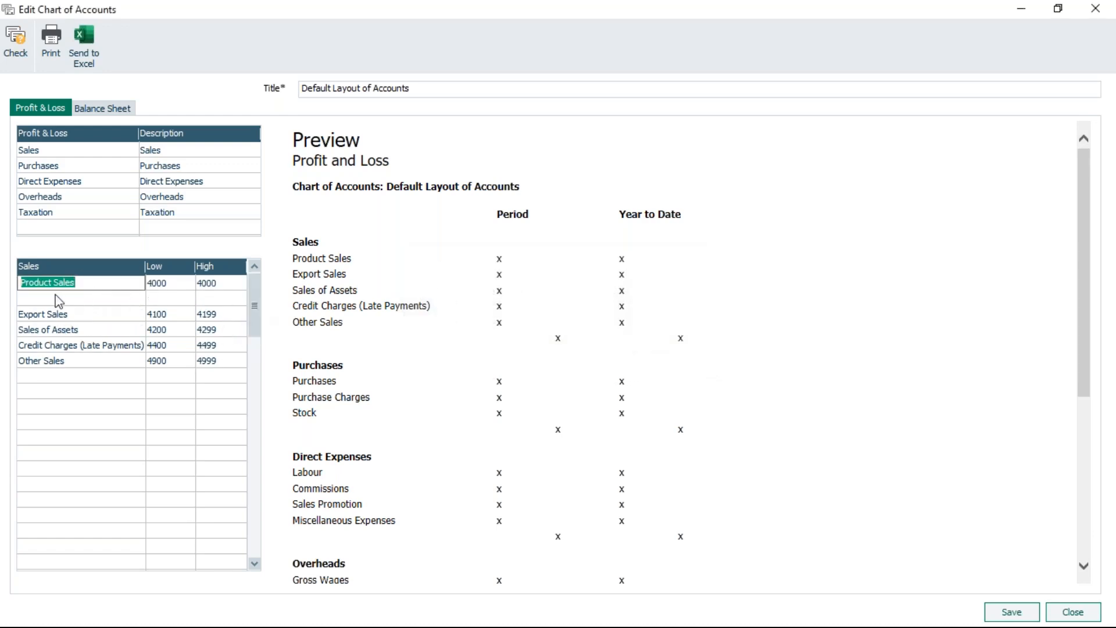
# Insert four more blank rows below Product Sales, confirming each insertion.
pyautogui.click(81, 298)
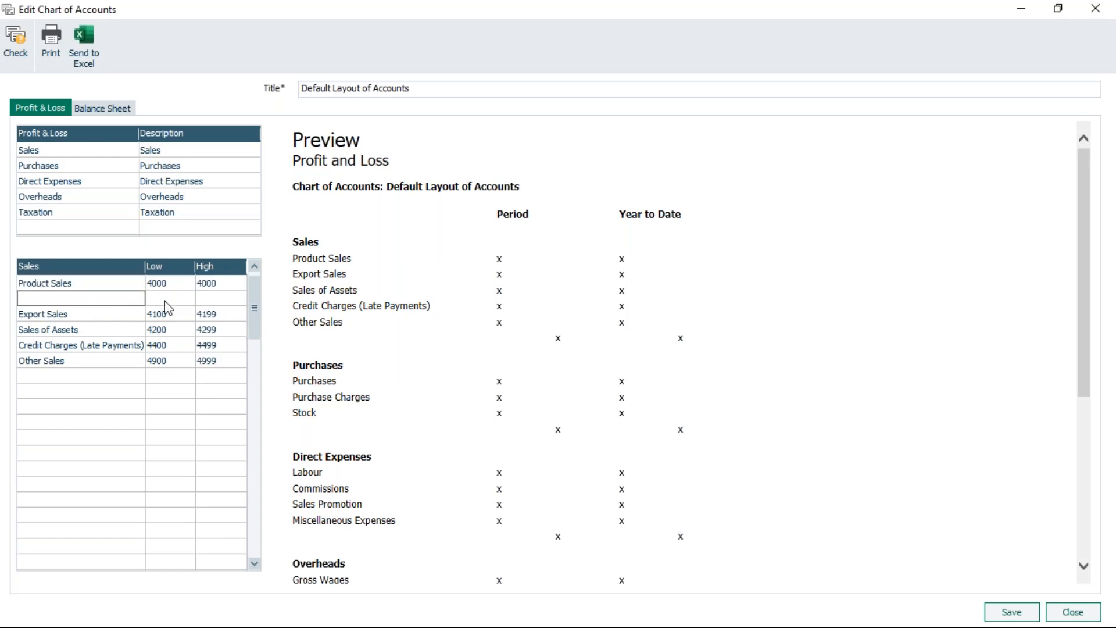
pyautogui.moveTo(254, 308); pyautogui.dragTo(254, 535)
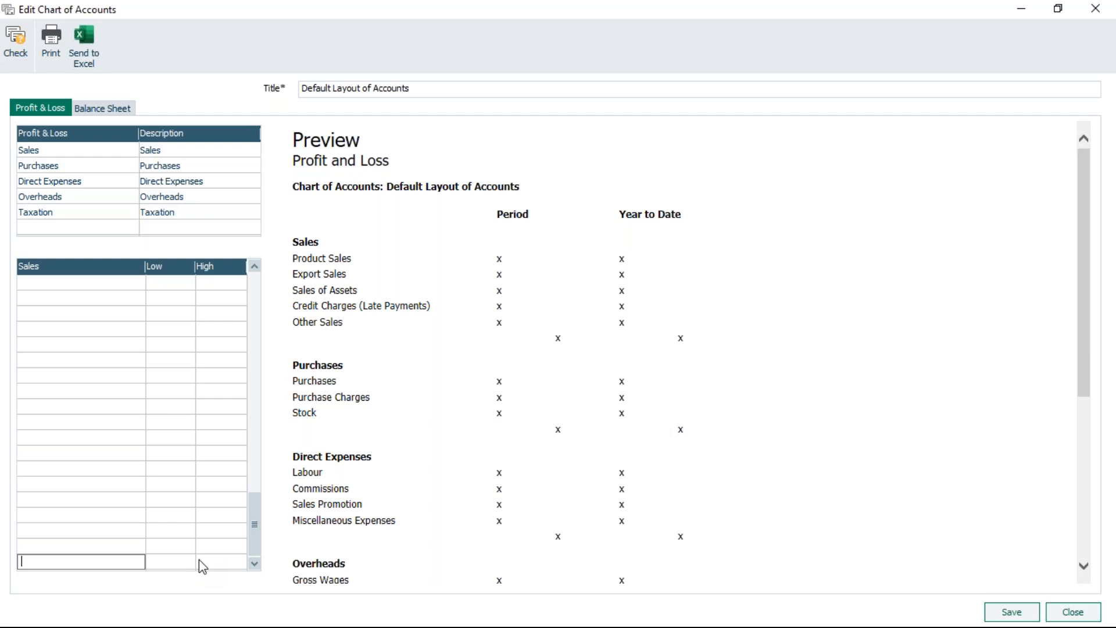
pyautogui.moveTo(254, 524); pyautogui.dragTo(260, 311)
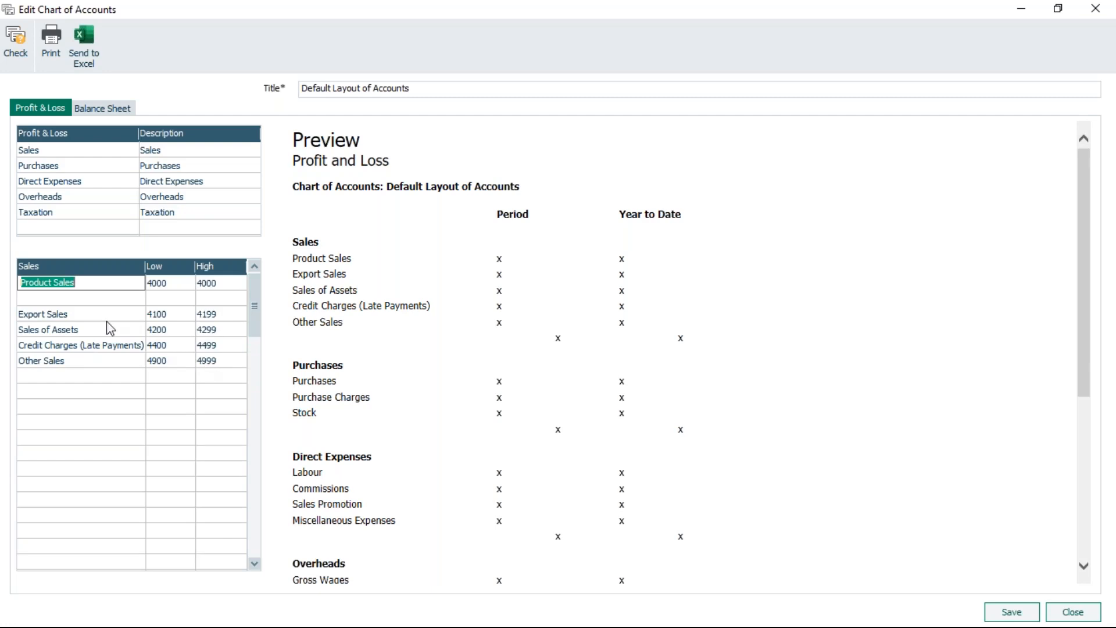
pyautogui.click(92, 298)
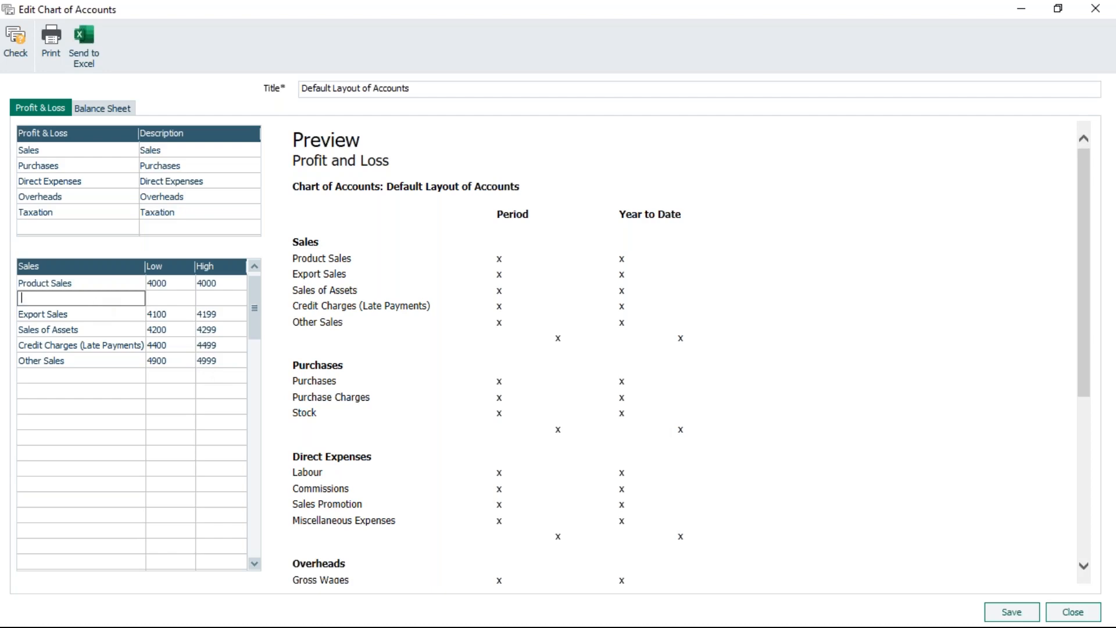
pyautogui.press('Insert')
pyautogui.click(606, 366)
pyautogui.press('Insert')
pyautogui.click(612, 366)
pyautogui.press('Insert')
pyautogui.click(607, 363)
pyautogui.press('Insert')
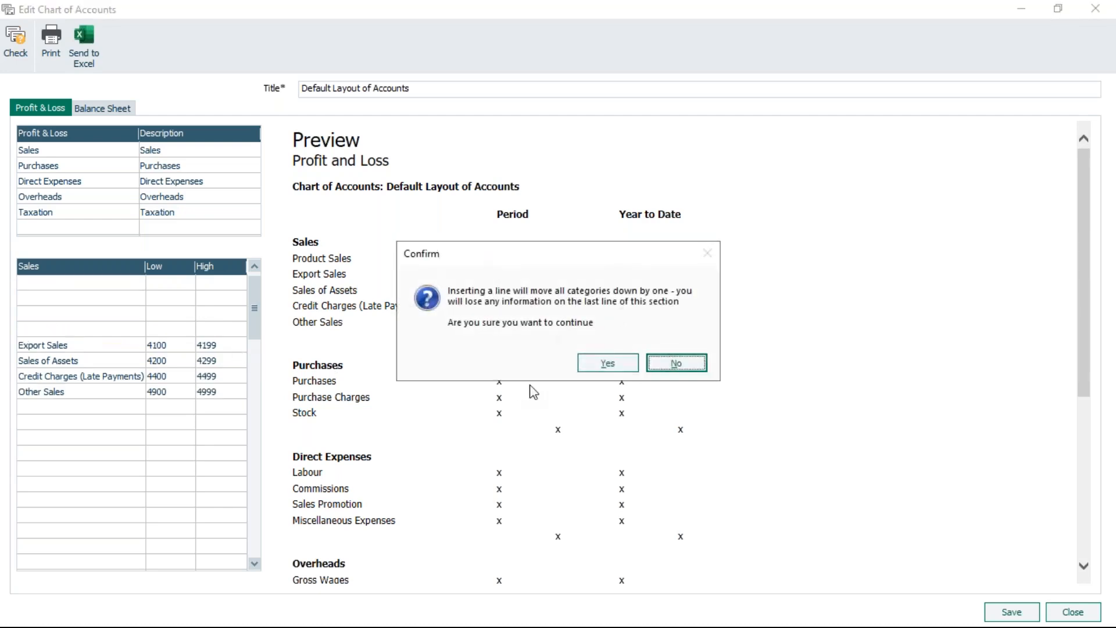
pyautogui.click(610, 364)
# Name the first blank row under Product Sales as Sales - South.
pyautogui.moveTo(257, 331); pyautogui.dragTo(256, 304)
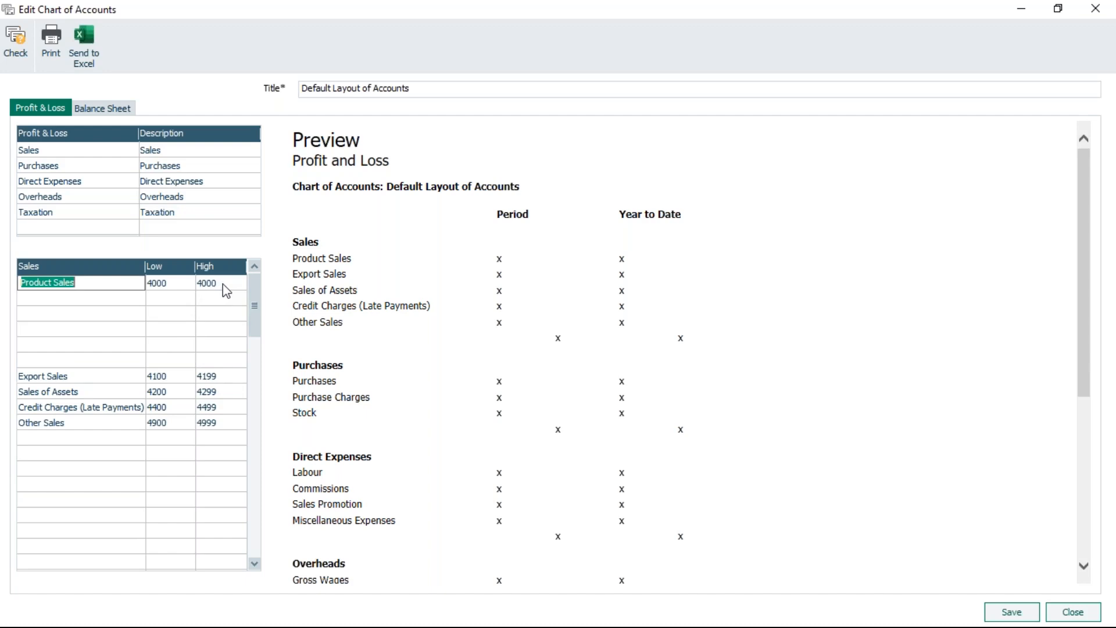
pyautogui.click(89, 298)
pyautogui.write('Sales')
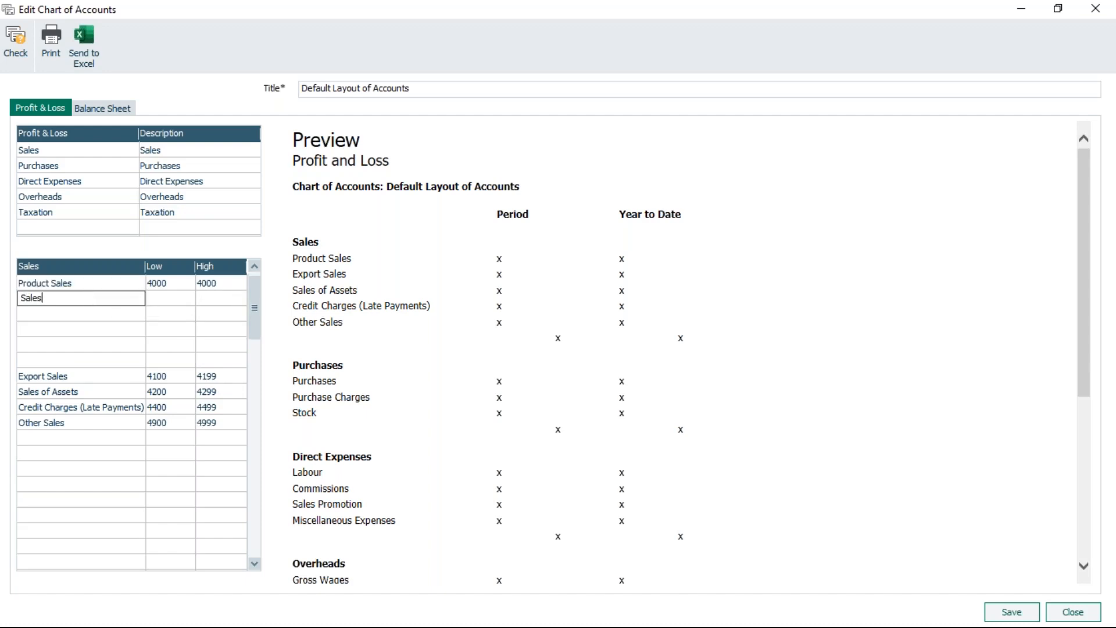
pyautogui.write(' - South')
# Set the Sales - South row's low and high account codes to 4001 via the nominal code list.
pyautogui.click(187, 300)
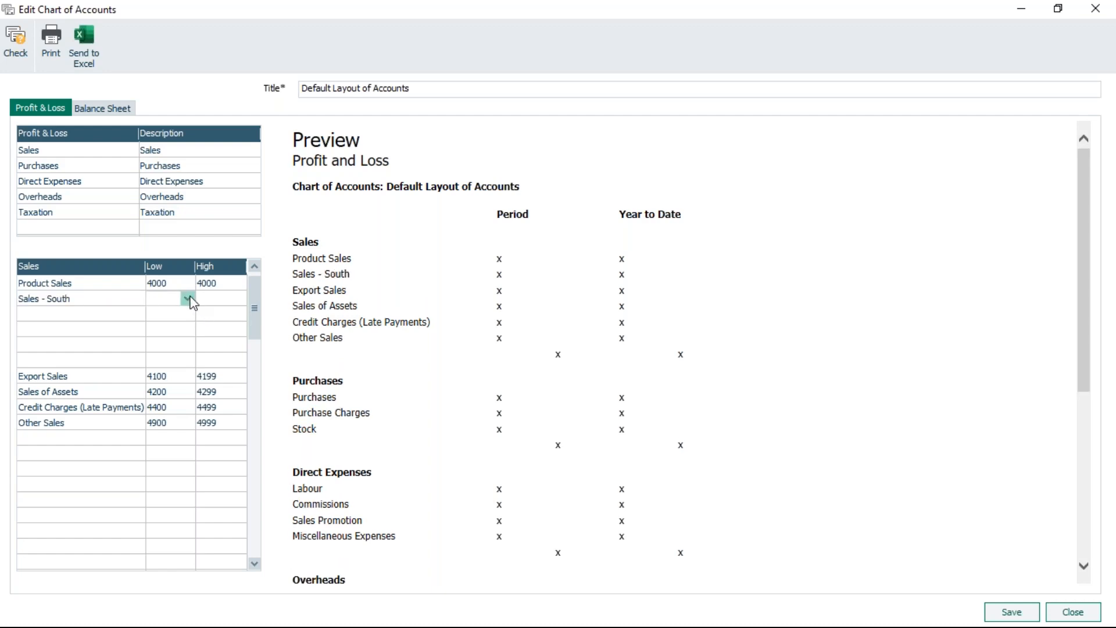
pyautogui.click(187, 299)
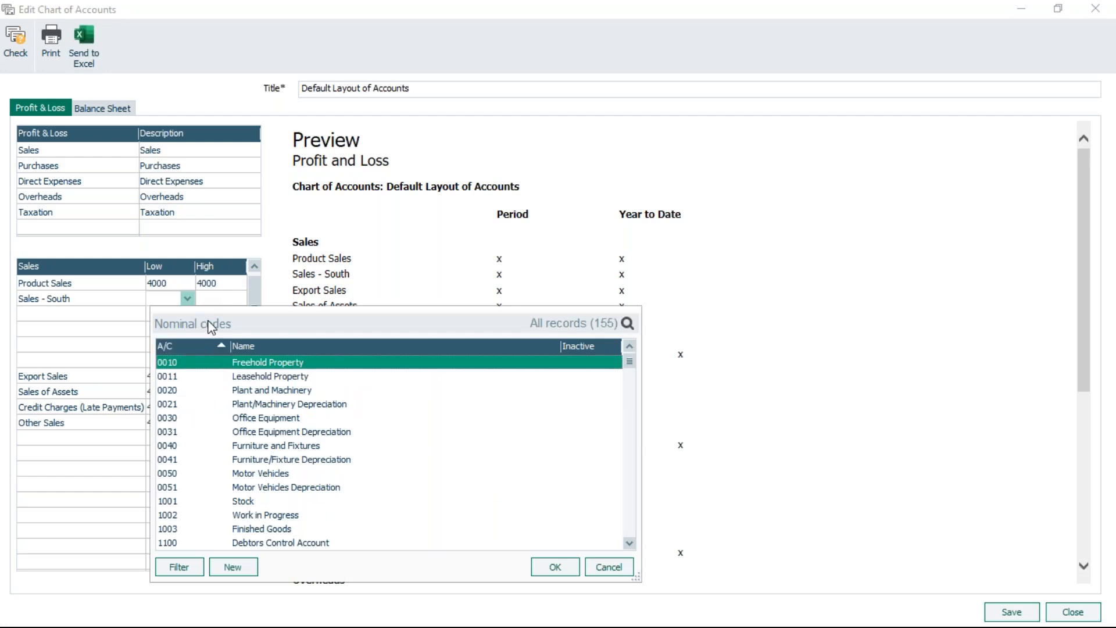
pyautogui.press('4')
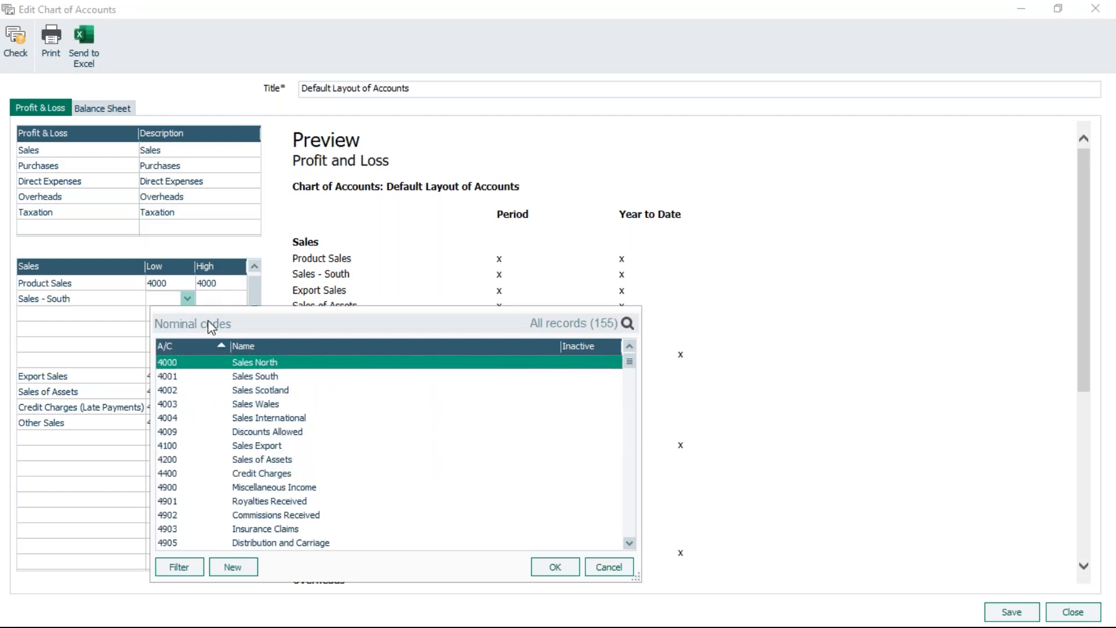
pyautogui.click(255, 378)
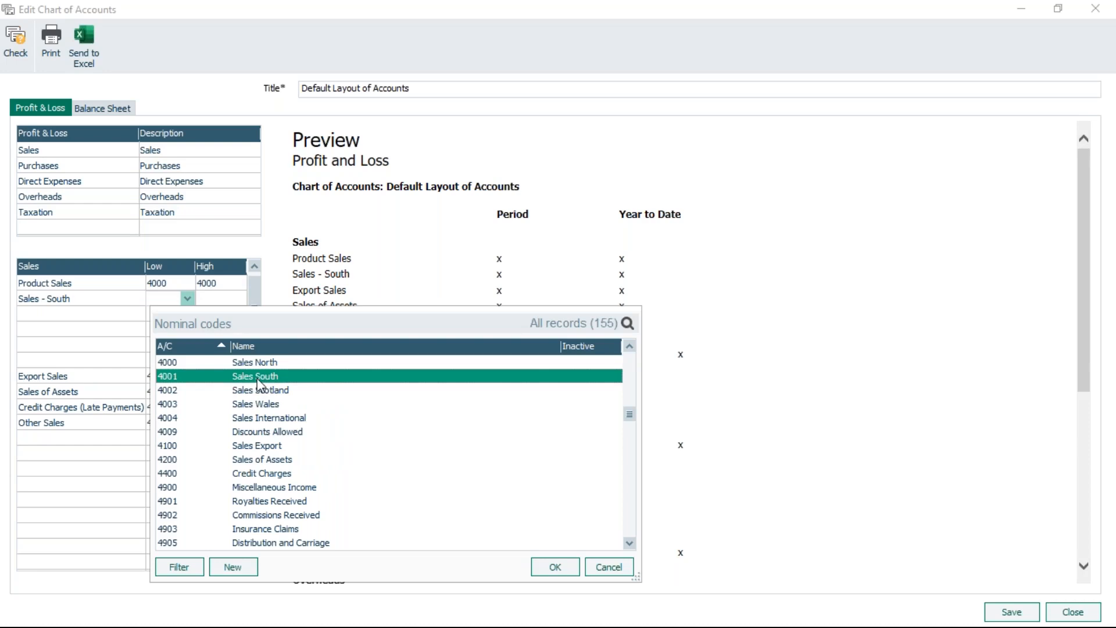
pyautogui.click(555, 566)
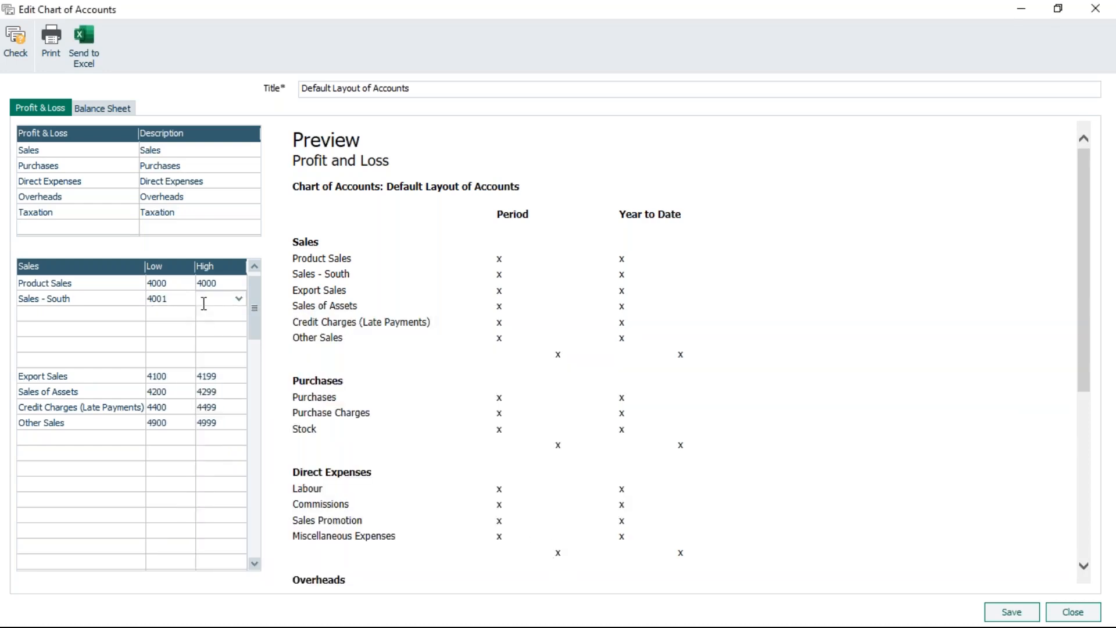
pyautogui.write('4001')
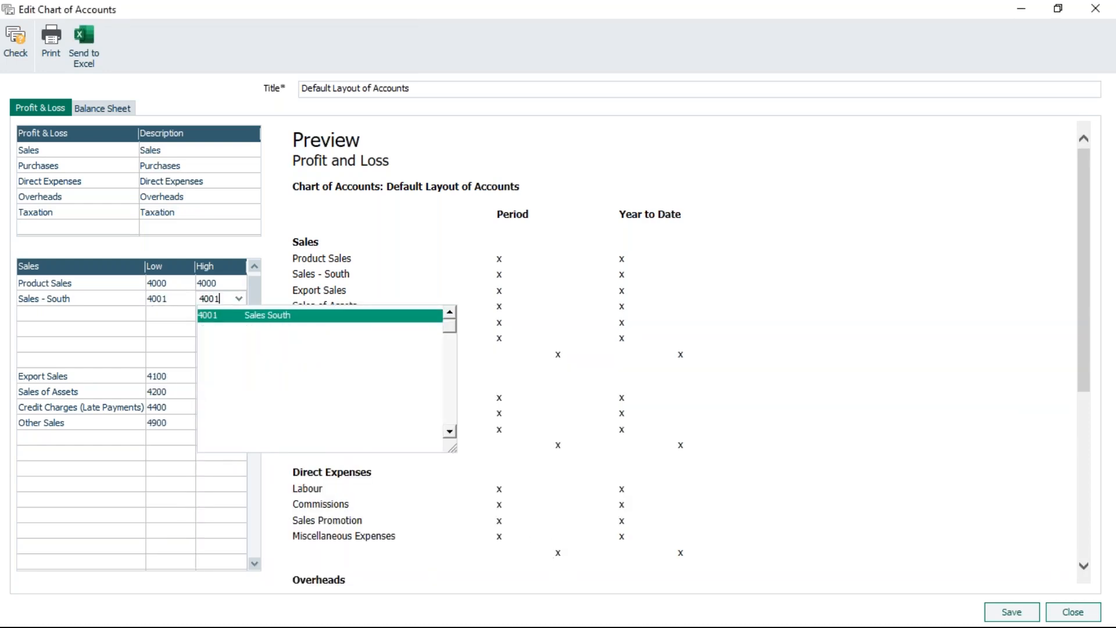
# Rename the Product Sales row to Sales - North.
pyautogui.click(88, 316)
pyautogui.click(84, 285)
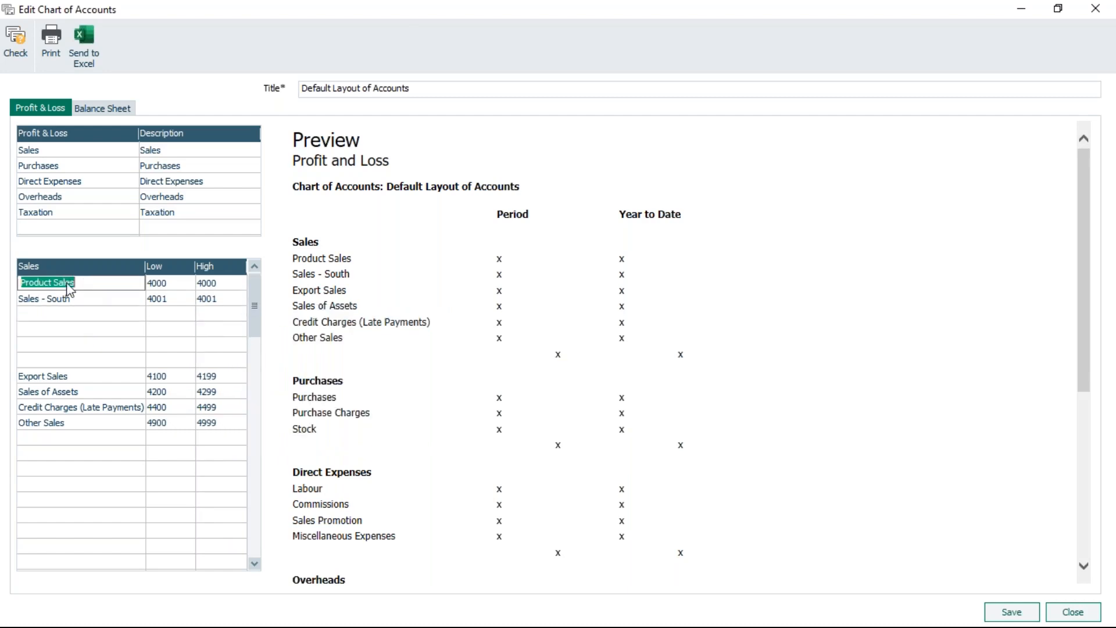
pyautogui.write('Sales ')
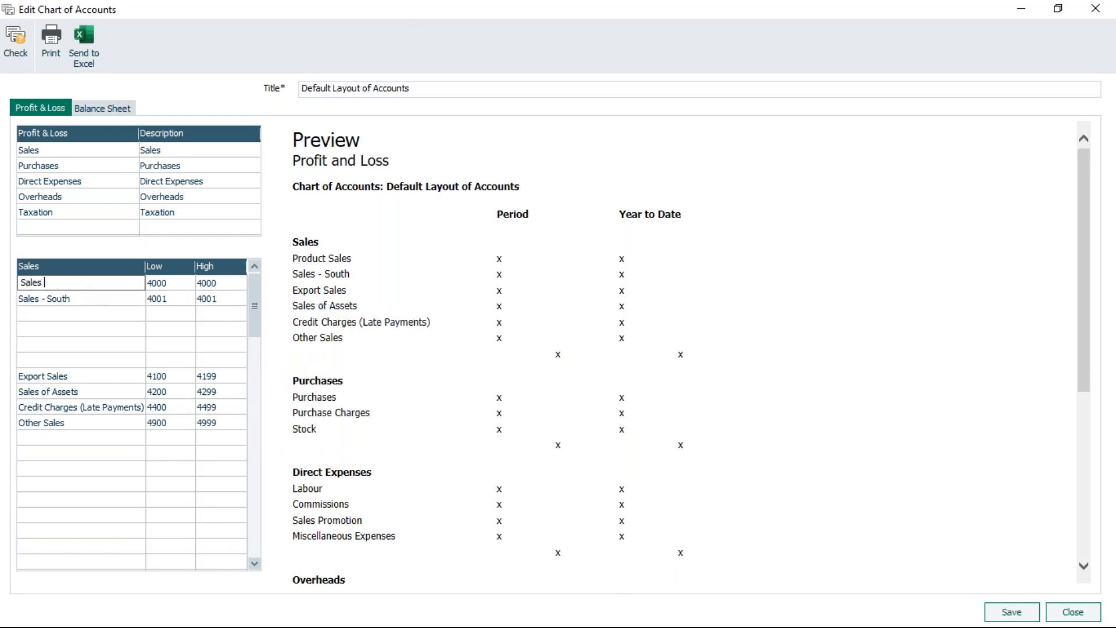
pyautogui.write('- North')
# Add a Sales Scotland row with low and high account codes of 4002.
pyautogui.click(79, 314)
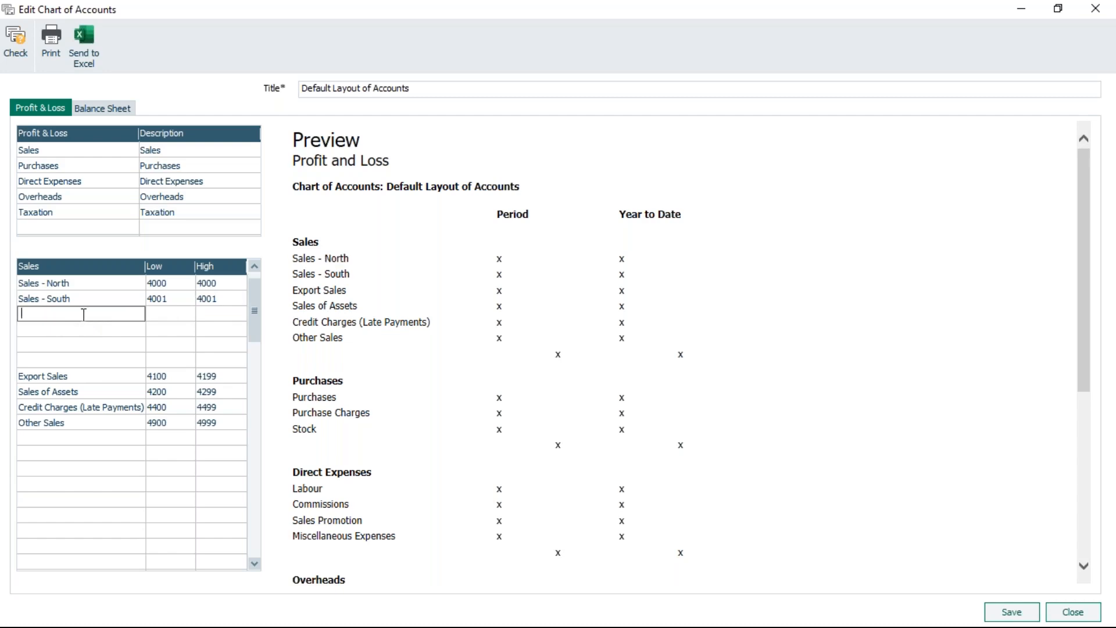
pyautogui.write('Sales Scotland')
pyautogui.click(169, 314)
pyautogui.write('4002')
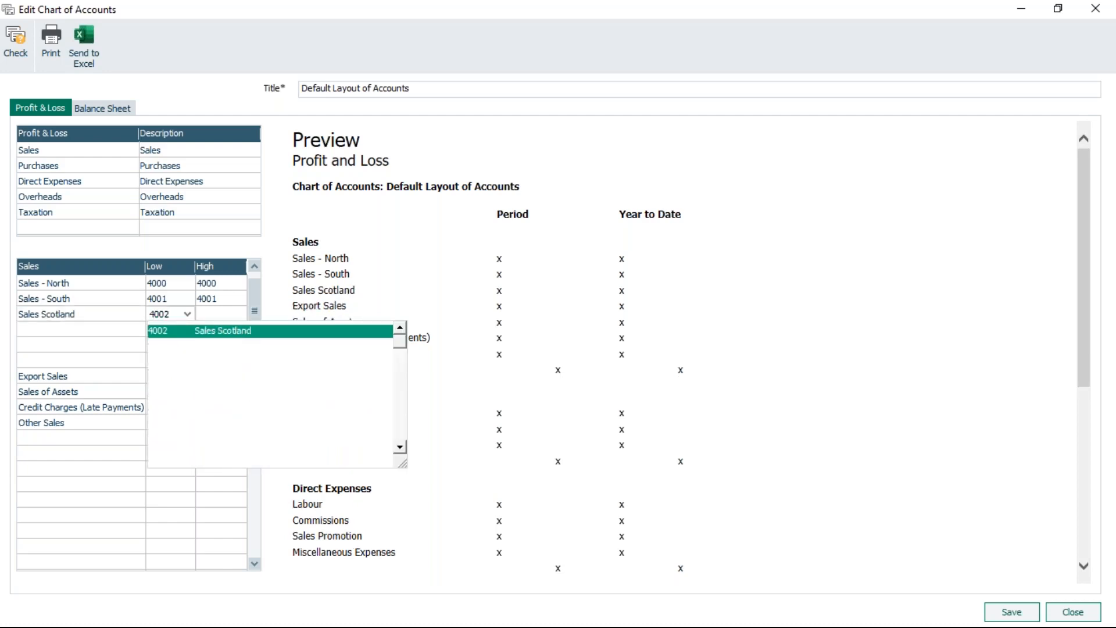
pyautogui.press('Tab')
pyautogui.write('4002')
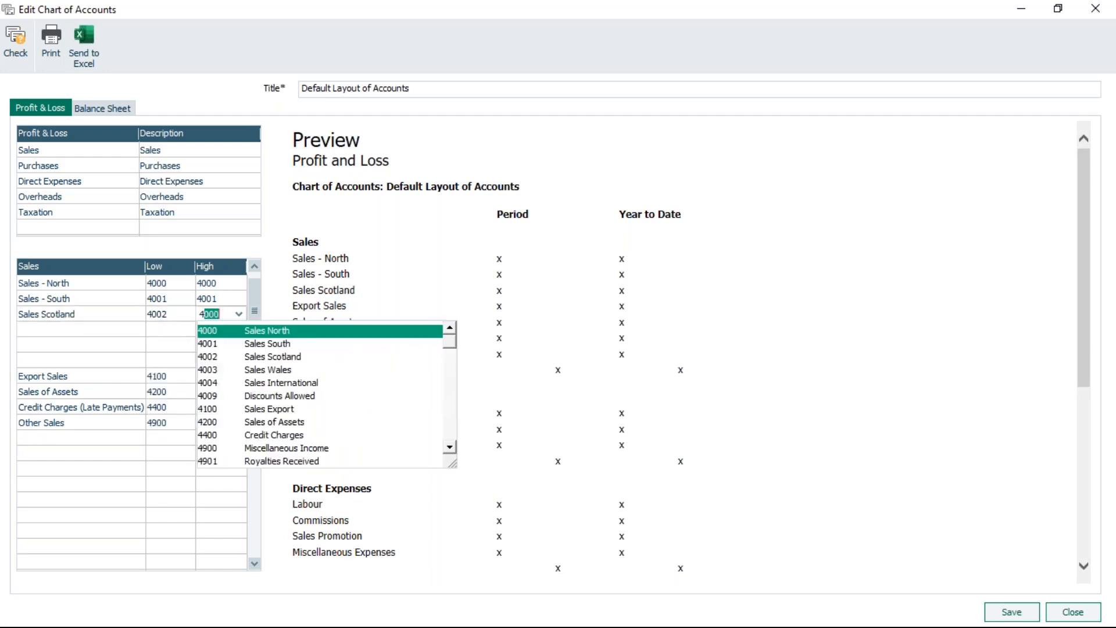
pyautogui.press('Tab')
# Add a Sales Wales row with low and high account codes of 4003.
pyautogui.write('Sales Wales')
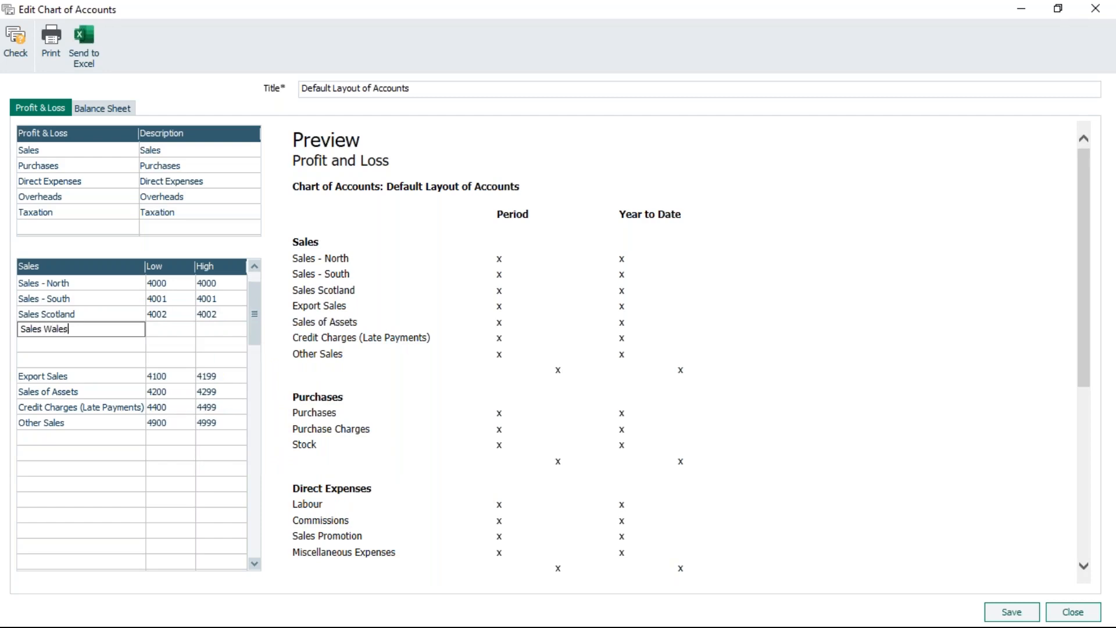
pyautogui.press('Tab')
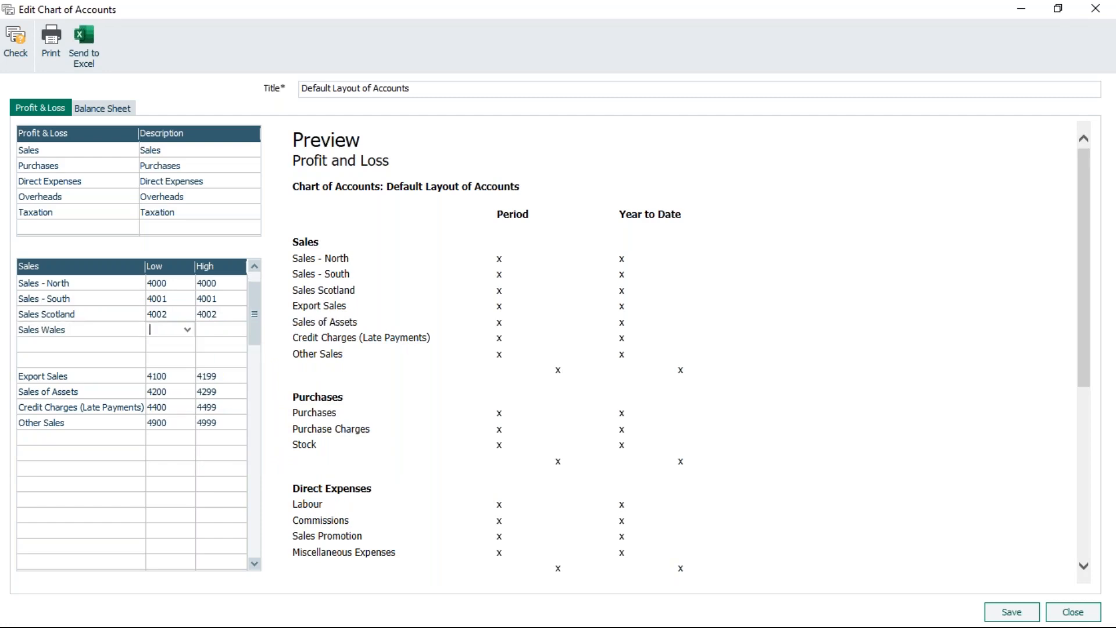
pyautogui.write('4003')
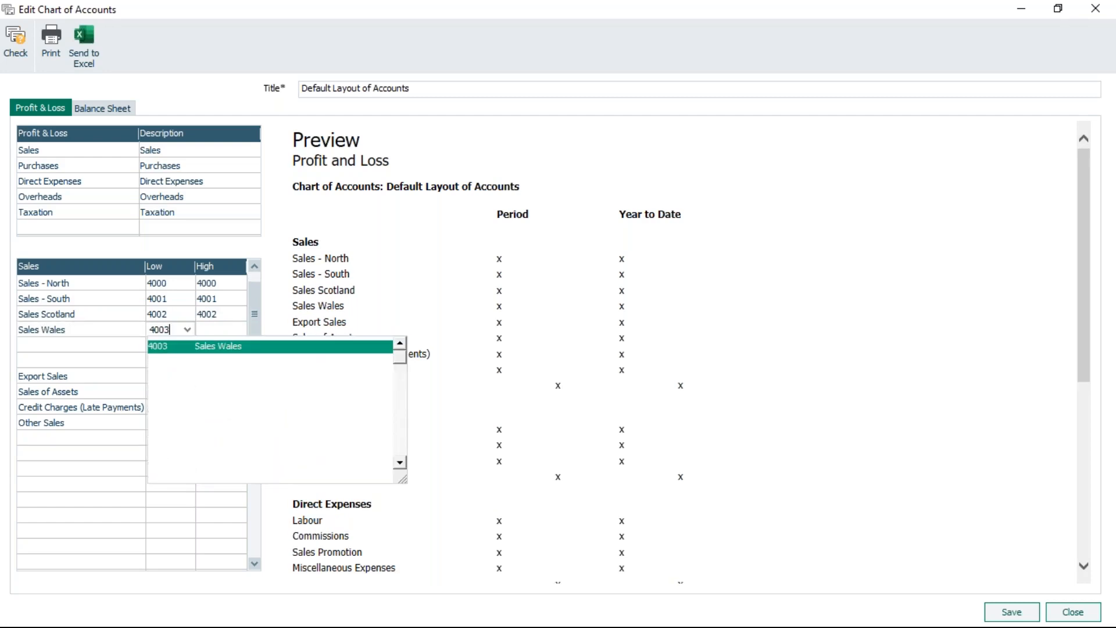
pyautogui.press('Tab')
pyautogui.write('4003')
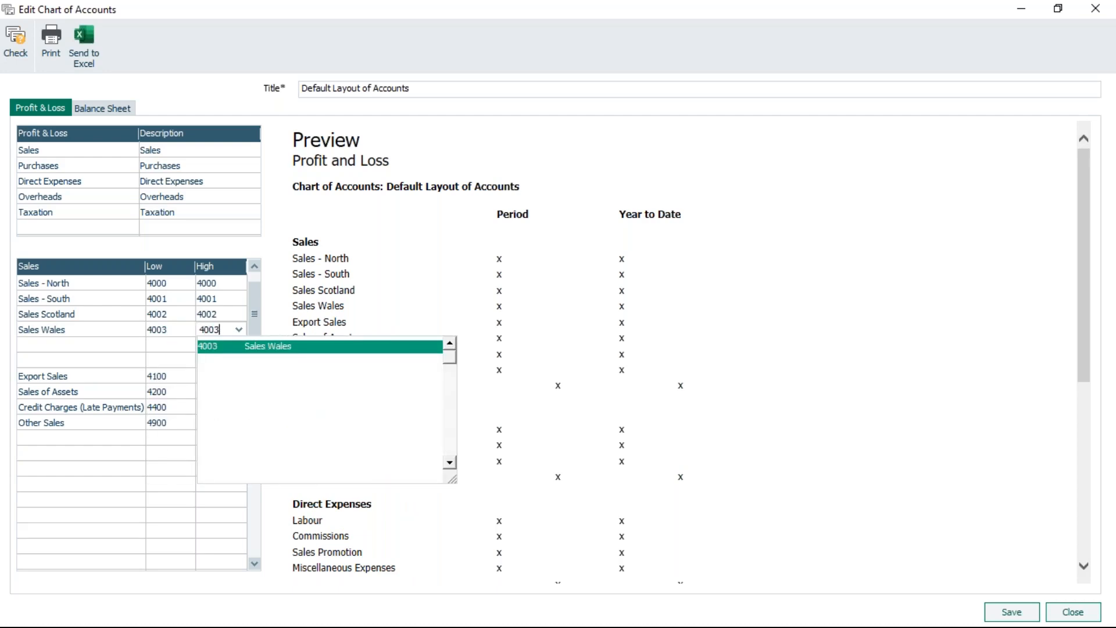
# Add a Misc Sales row to the Sales category with low account code 4004 and high code 4099.
pyautogui.press('Tab')
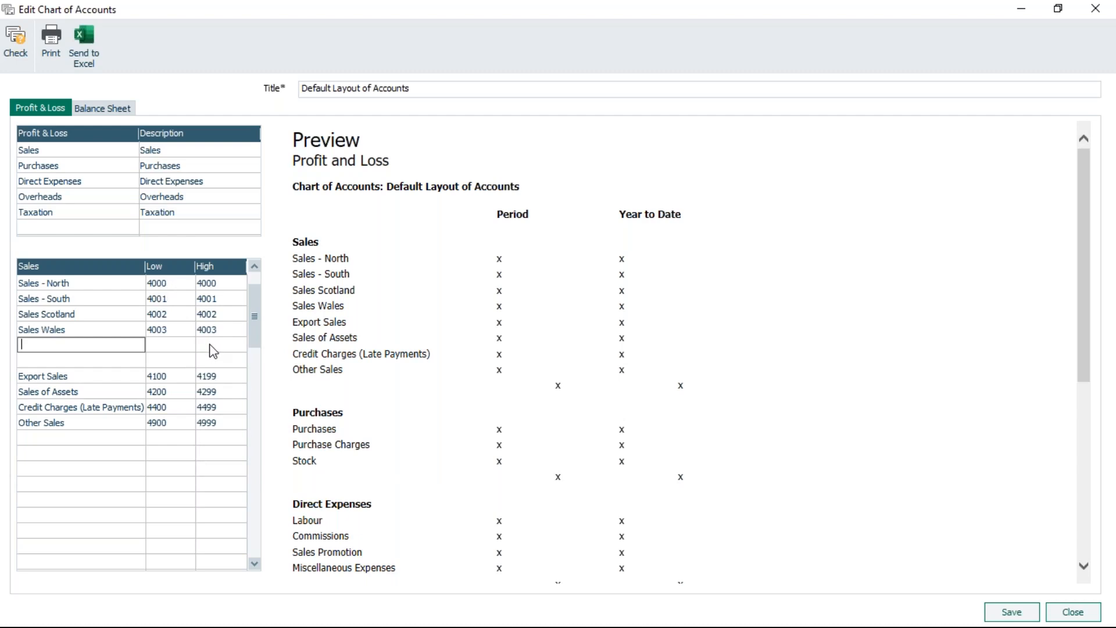
pyautogui.write('Misc Sales')
pyautogui.press('Tab')
pyautogui.write('4004')
pyautogui.press('Tab')
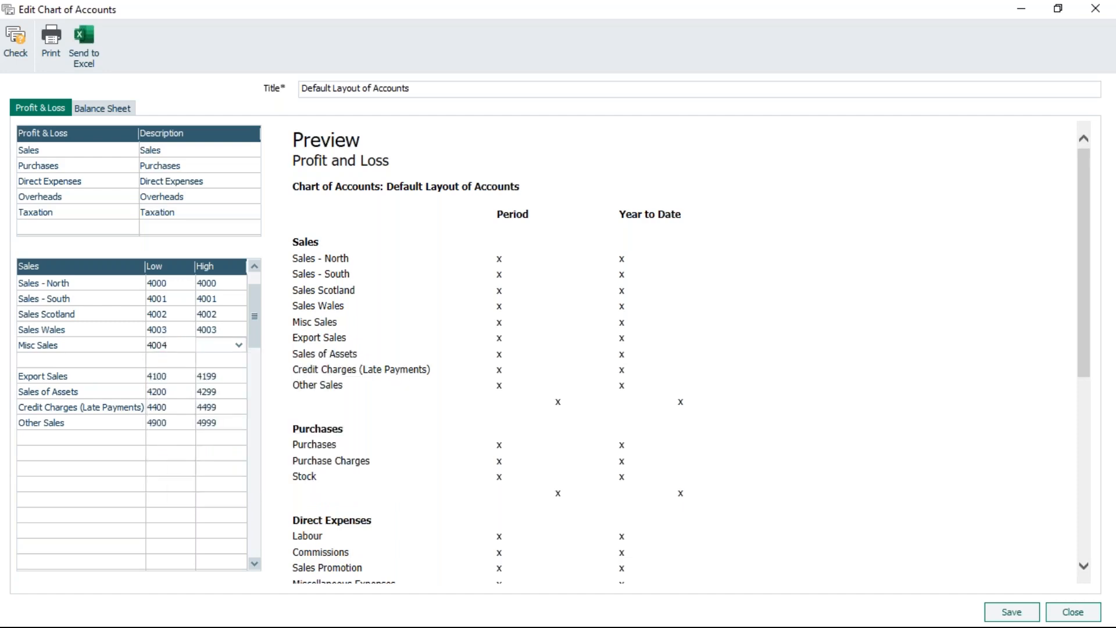
pyautogui.write('4099')
pyautogui.click(236, 440)
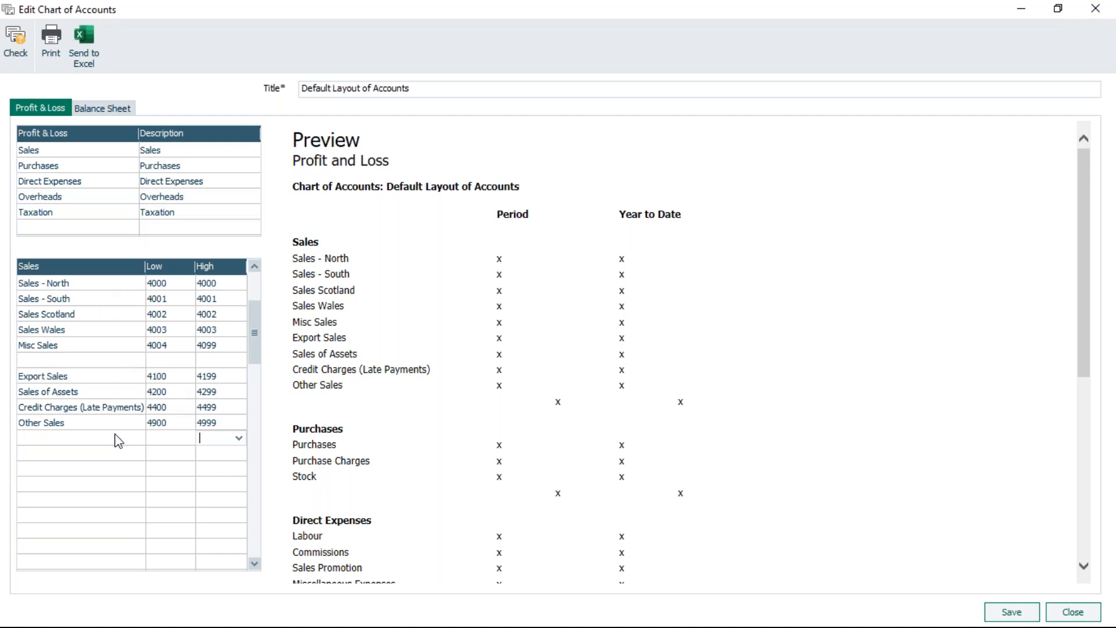
# Delete the empty row beneath Misc Sales and save the edited chart of accounts layout.
pyautogui.click(43, 362)
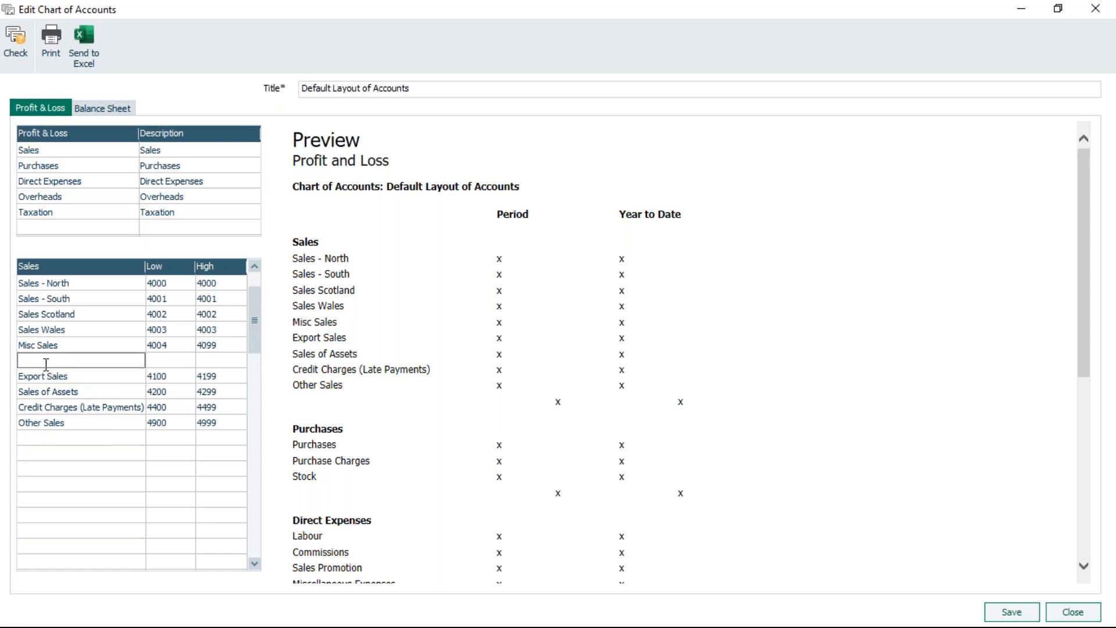
pyautogui.press('F8')
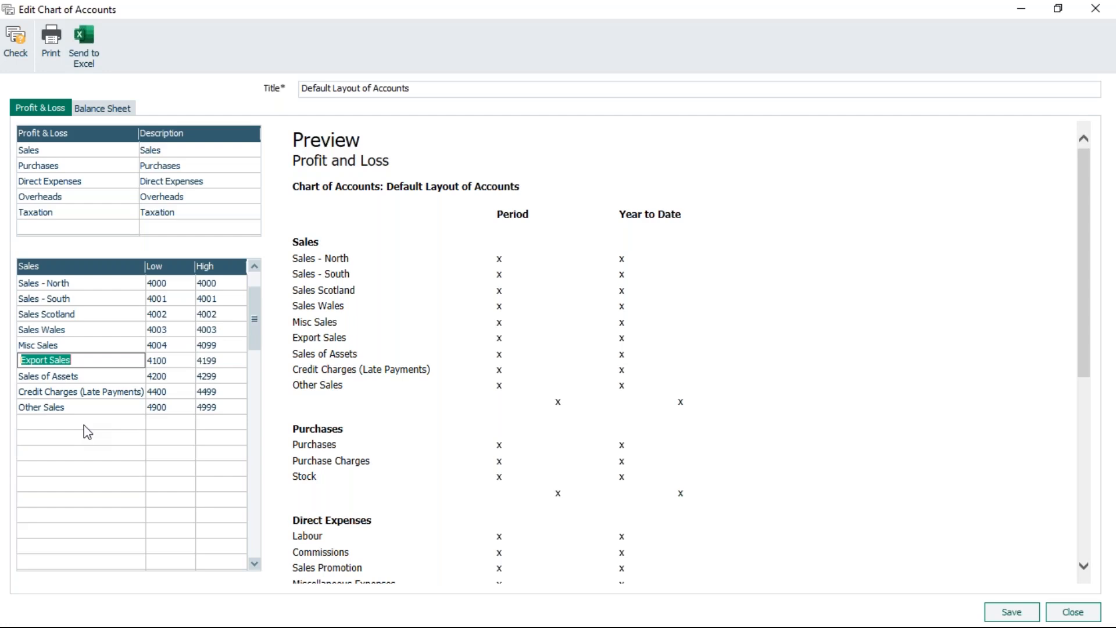
pyautogui.click(1013, 612)
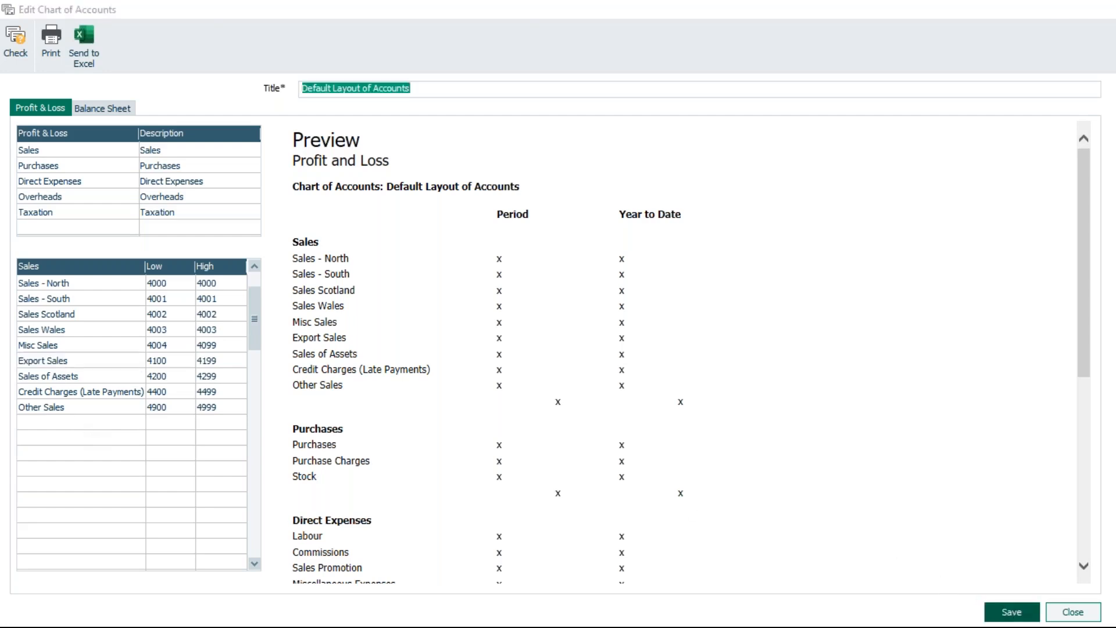
pyautogui.click(829, 465)
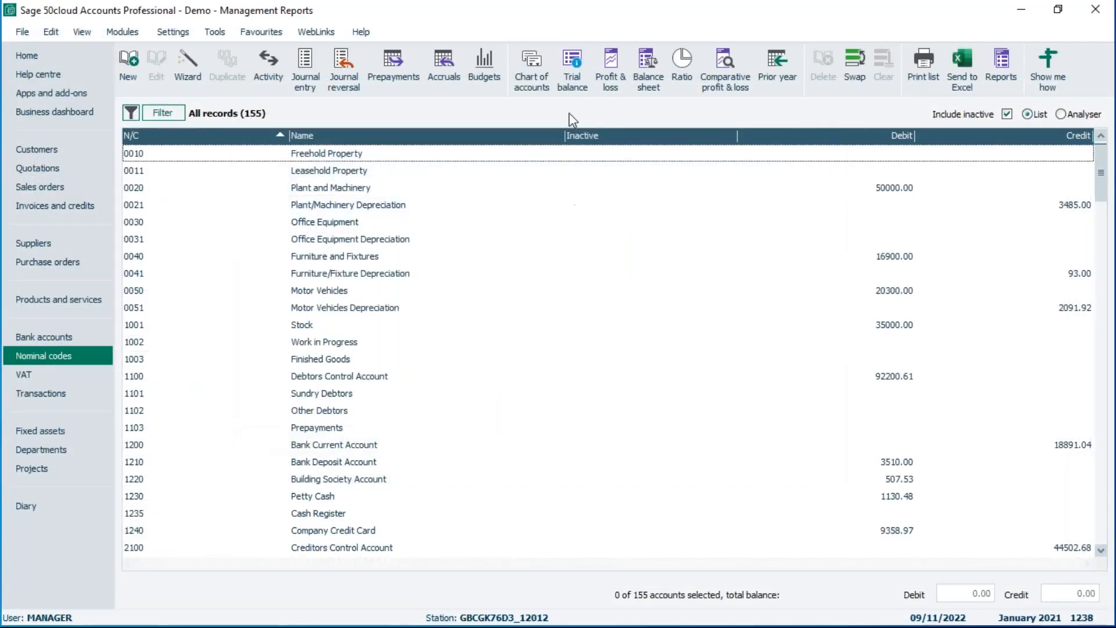
# Run the Profit and Loss report for January to December 2021 with the Default Layout of Accounts, maximise and close the preview.
pyautogui.click(612, 62)
pyautogui.click(525, 379)
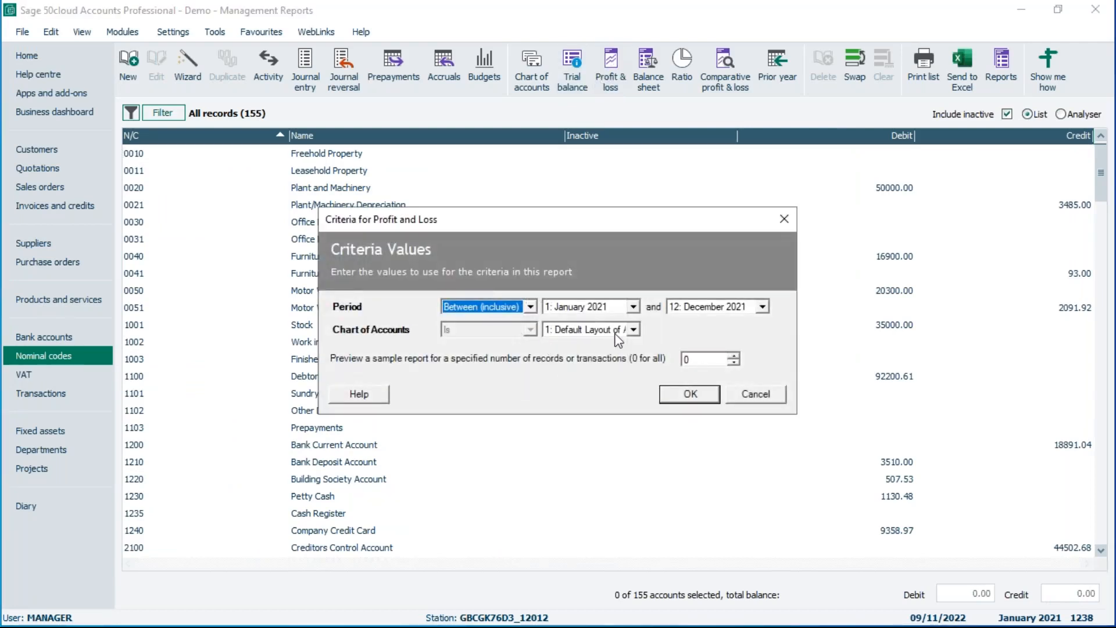
pyautogui.click(690, 394)
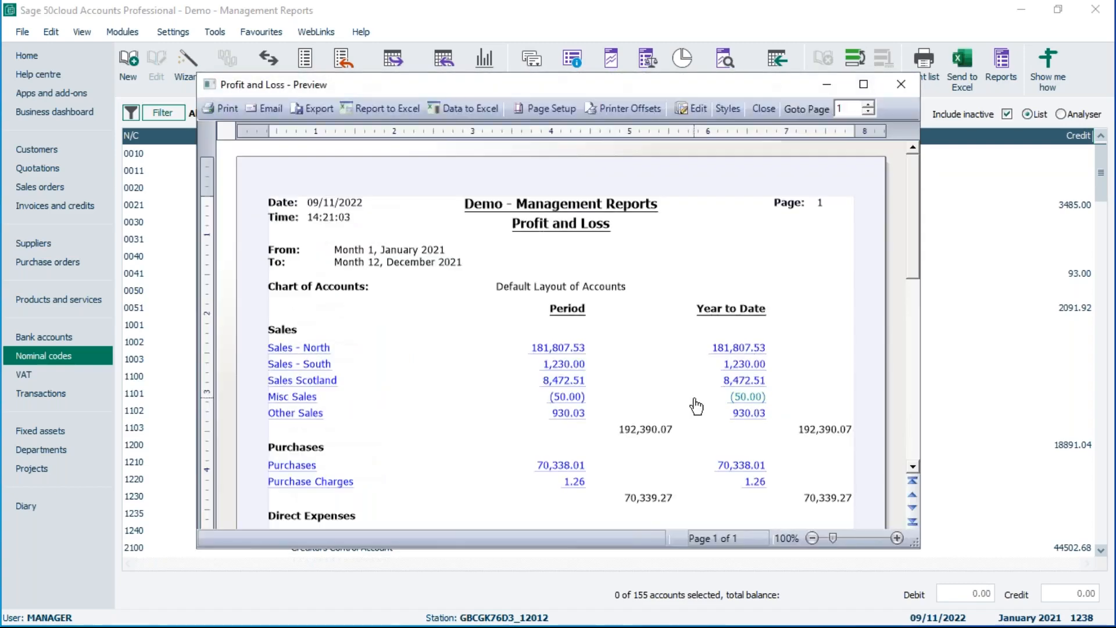
pyautogui.click(864, 86)
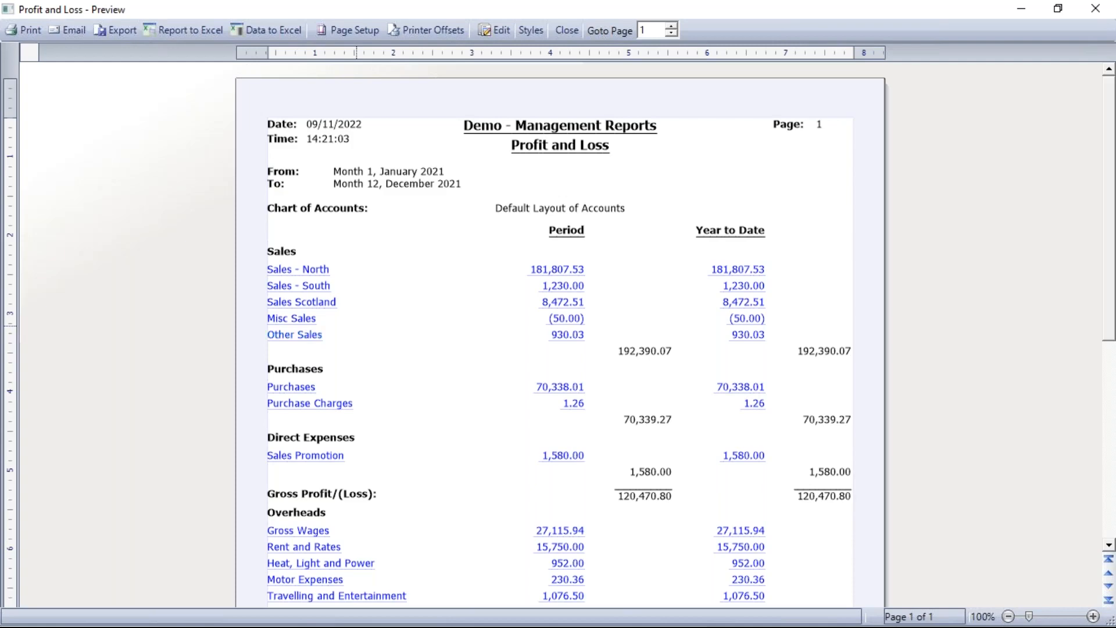
pyautogui.click(566, 30)
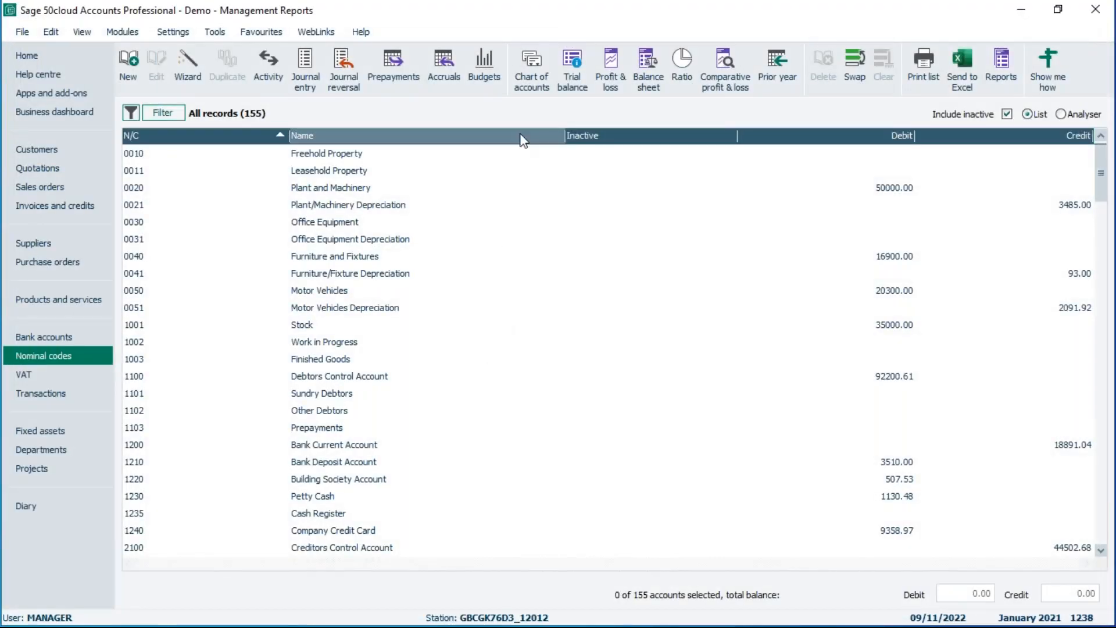
# Open the Default Layout of Accounts for editing and review the Profit and Loss and Balance Sheet categories' rows.
pyautogui.click(531, 73)
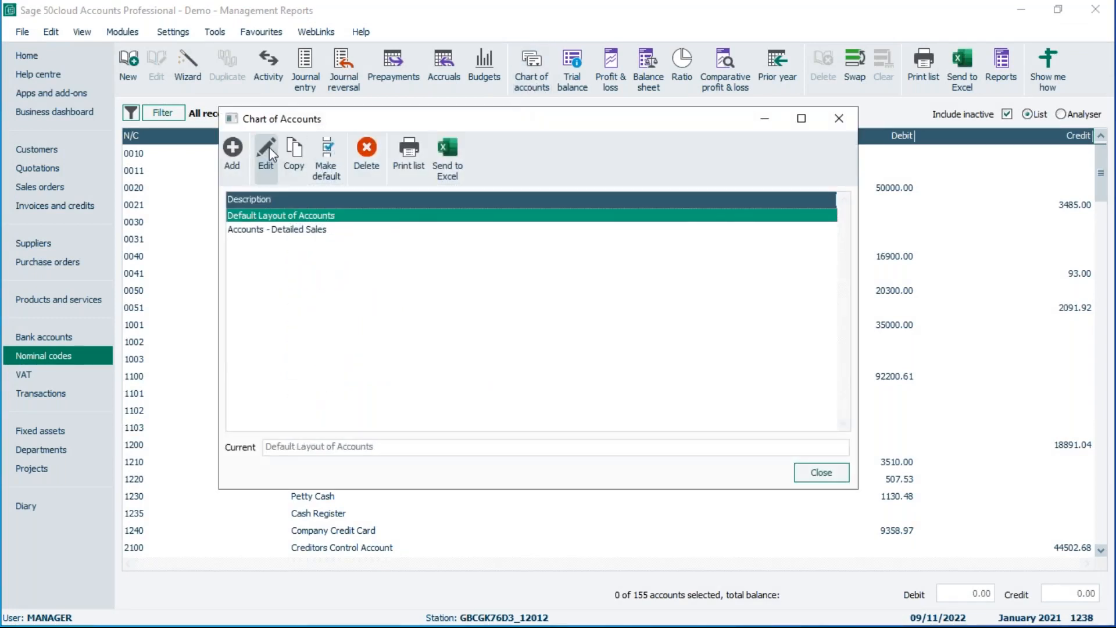
pyautogui.click(270, 148)
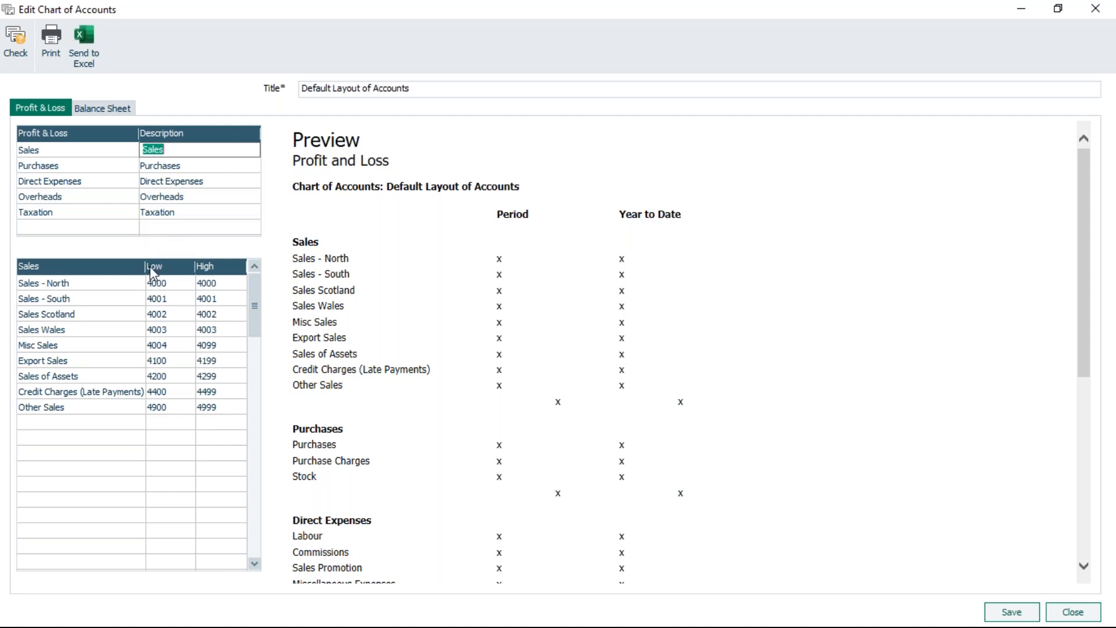
pyautogui.click(82, 182)
pyautogui.click(120, 197)
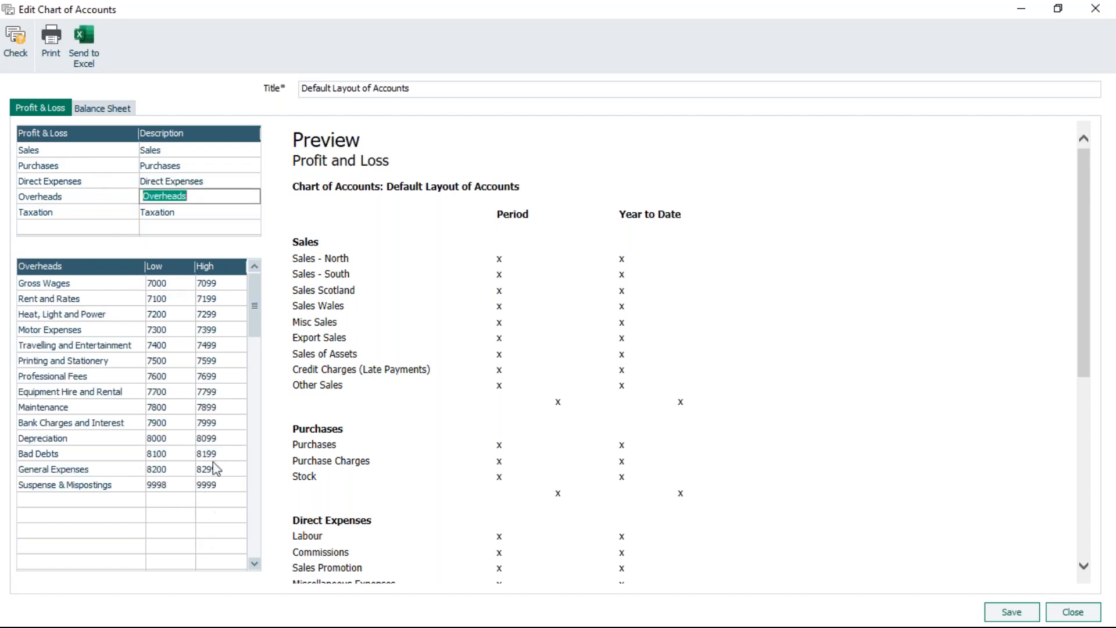
pyautogui.click(96, 215)
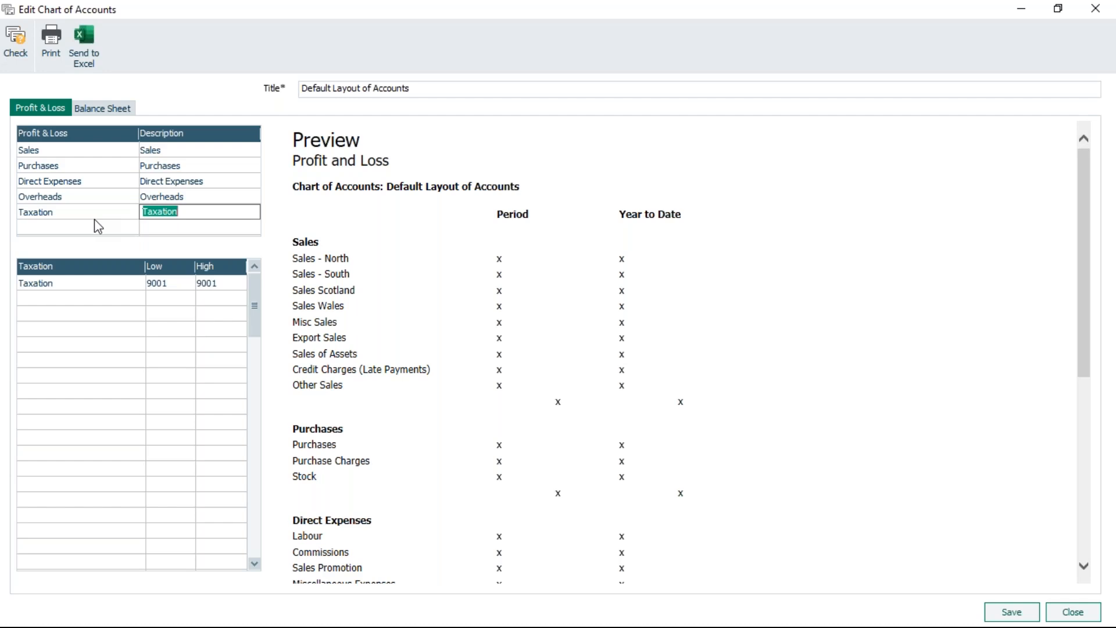
pyautogui.click(101, 109)
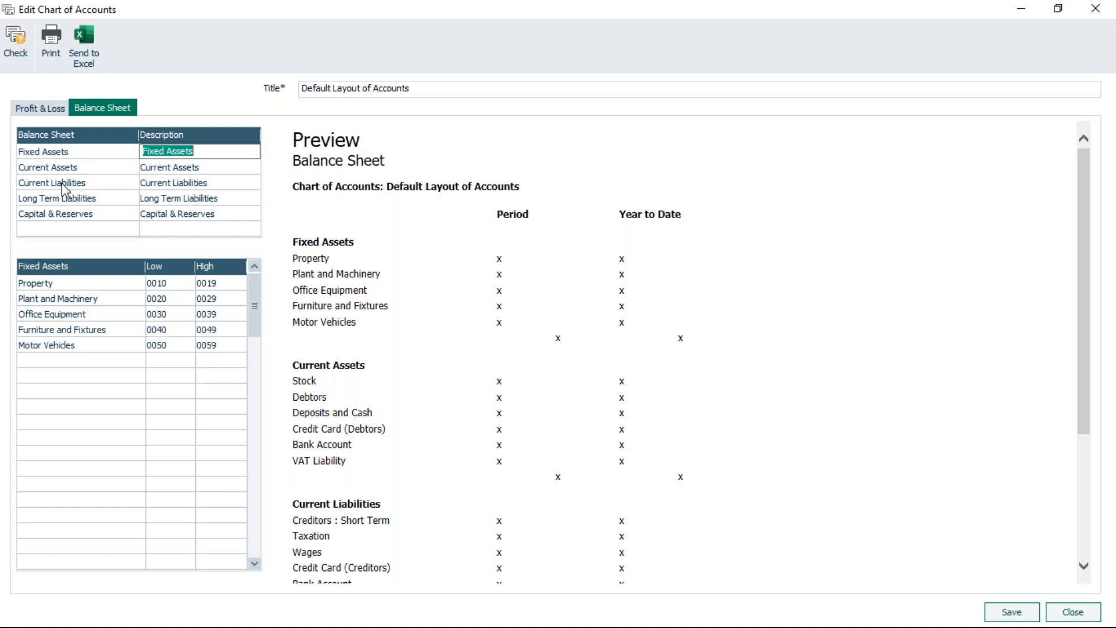
pyautogui.click(85, 201)
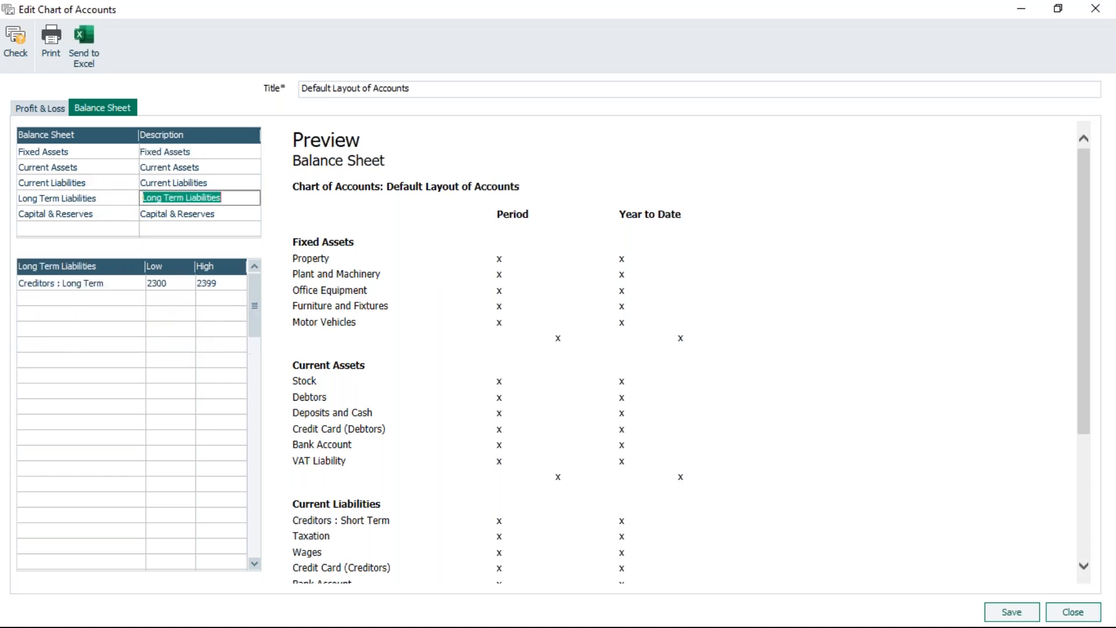
pyautogui.click(82, 214)
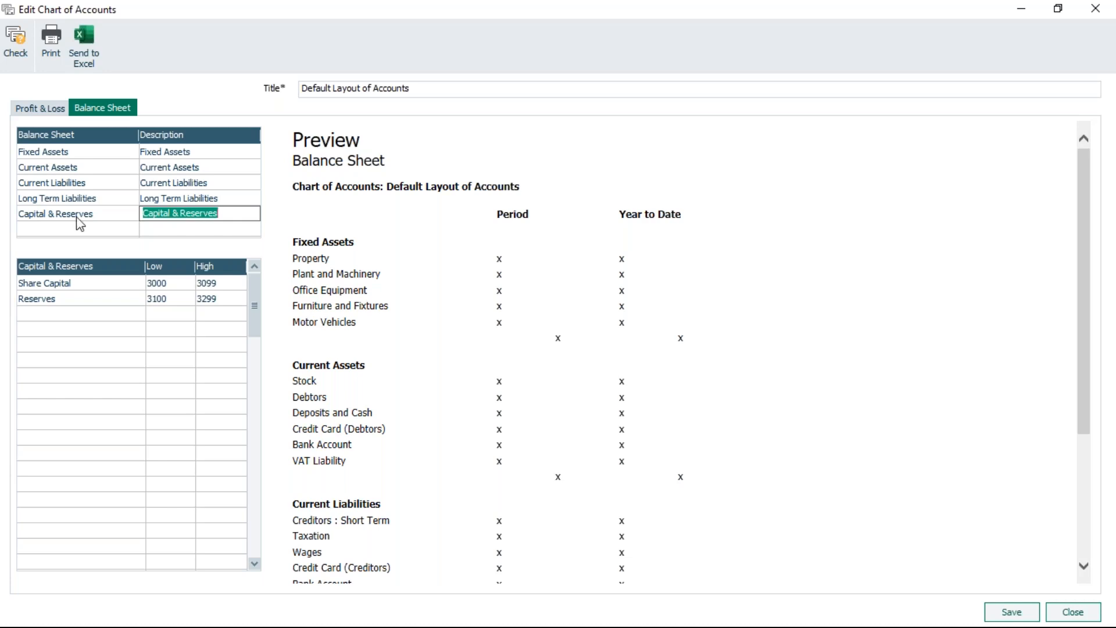
pyautogui.click(99, 171)
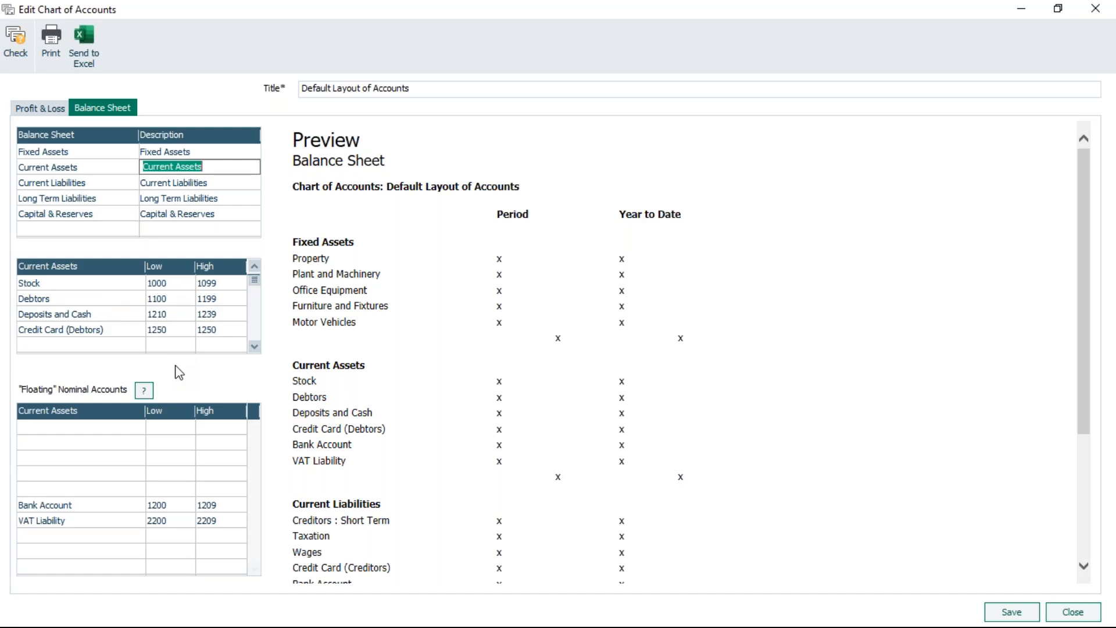
pyautogui.click(80, 184)
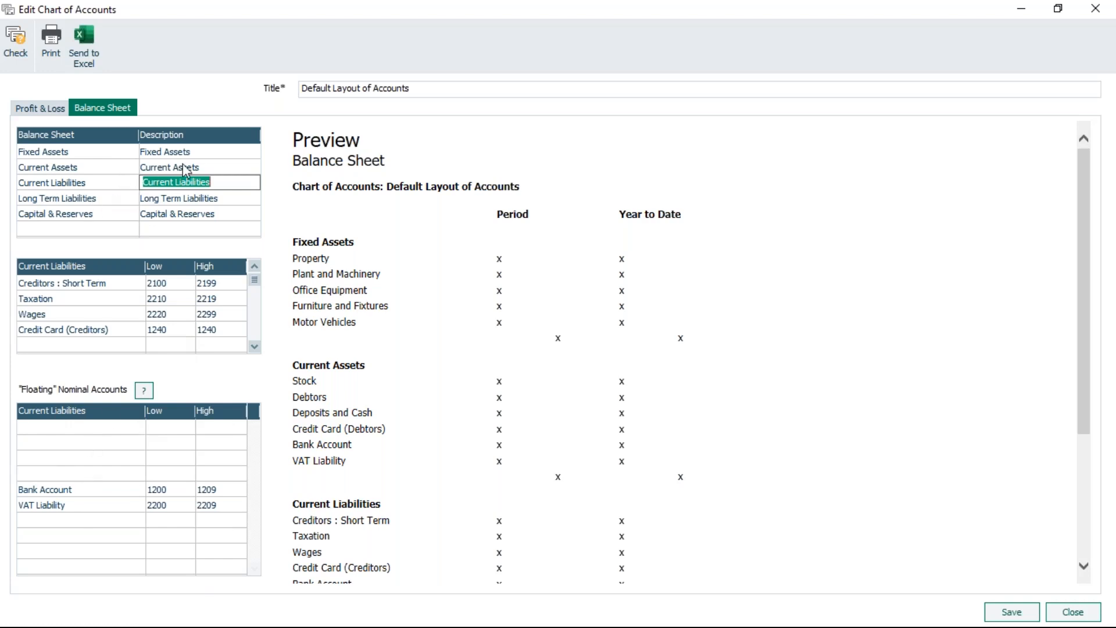
pyautogui.click(208, 166)
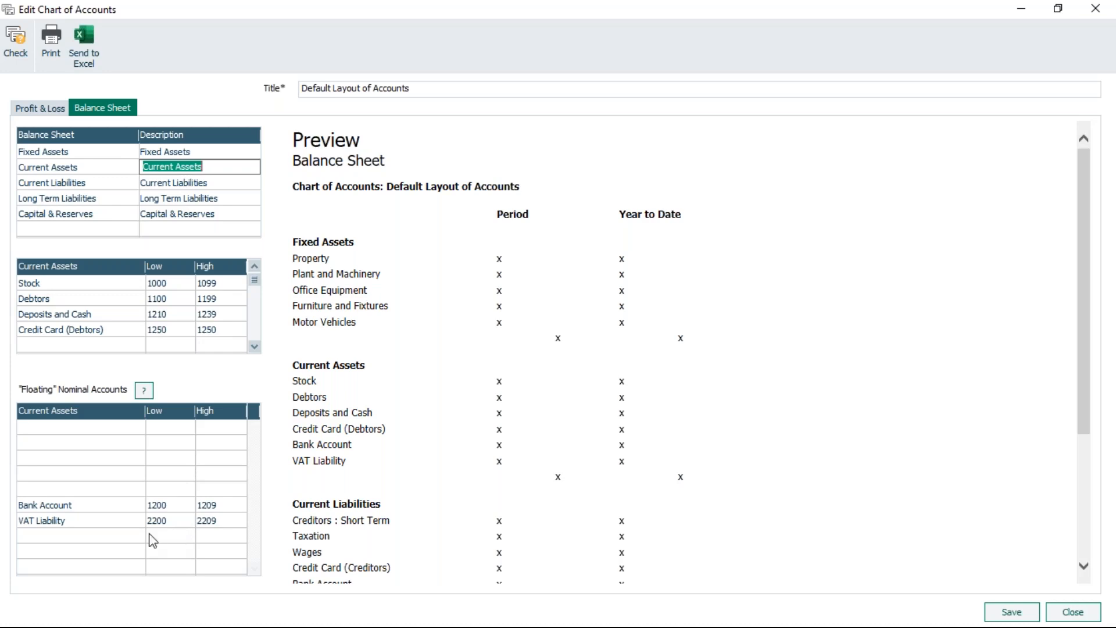
# Add a floating nominal account MC to Current Assets with low and high codes 1240, copying it to Current Liabilities.
pyautogui.click(49, 429)
pyautogui.write('MC')
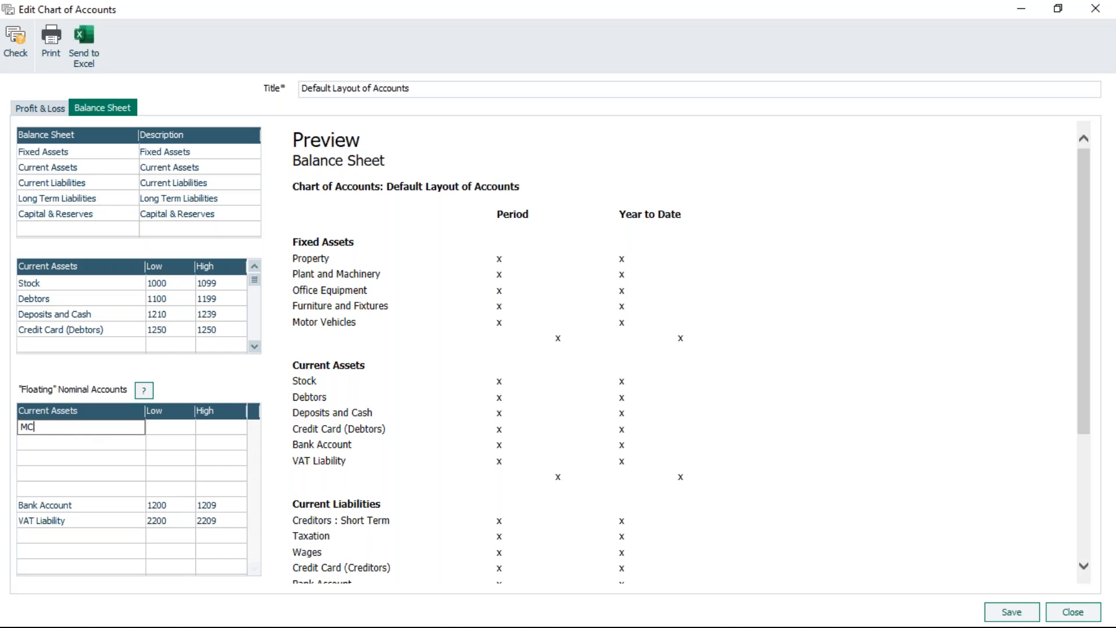
pyautogui.press('Tab')
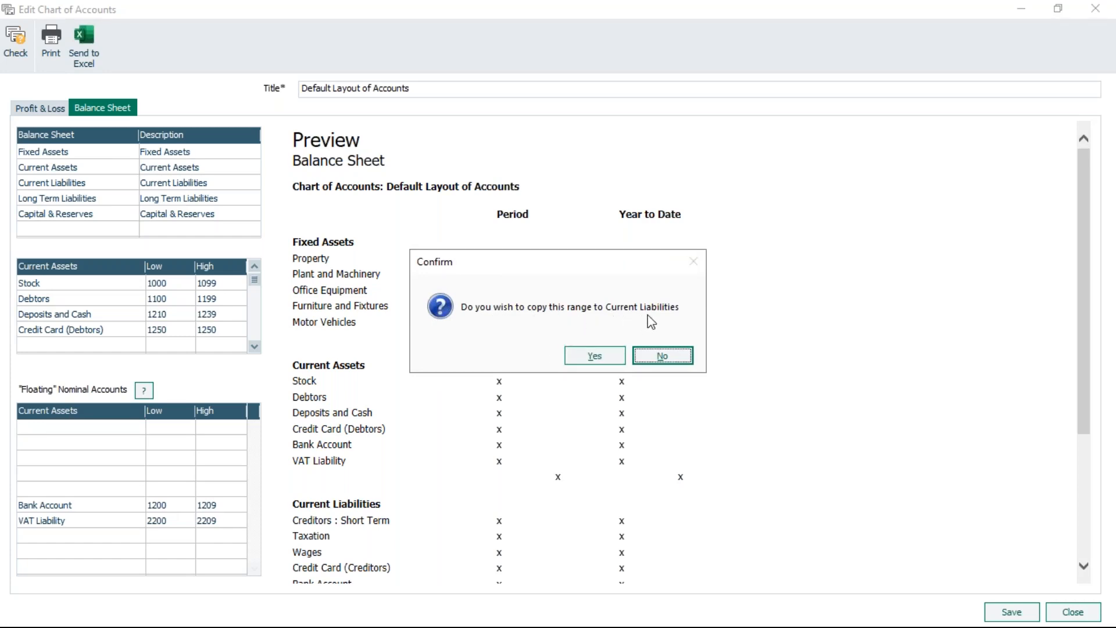
pyautogui.click(601, 356)
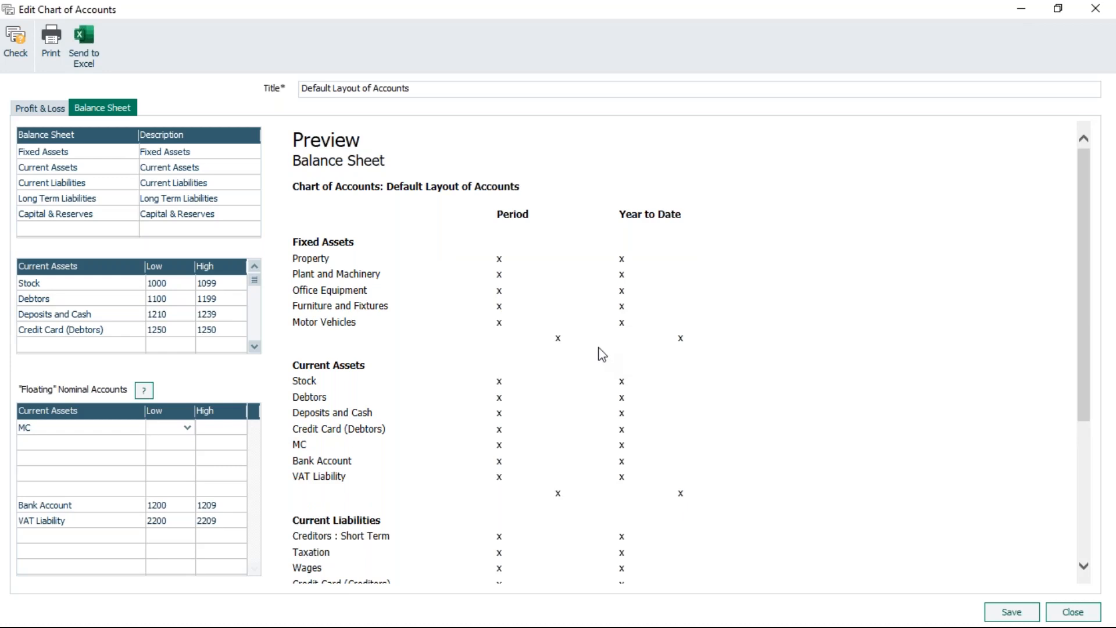
pyautogui.write('12')
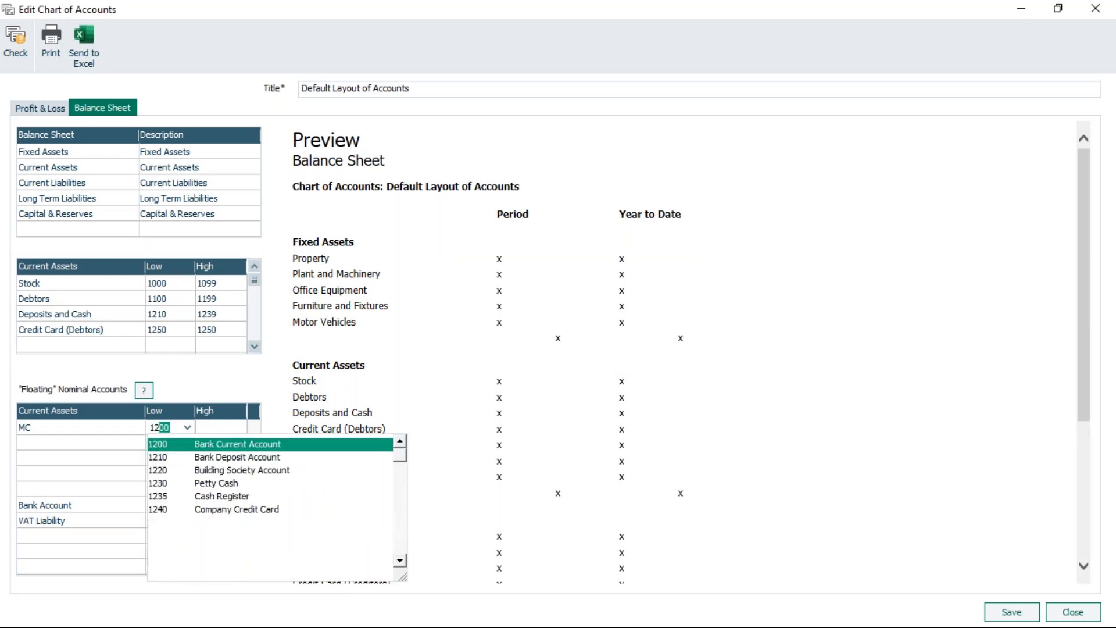
pyautogui.write('40')
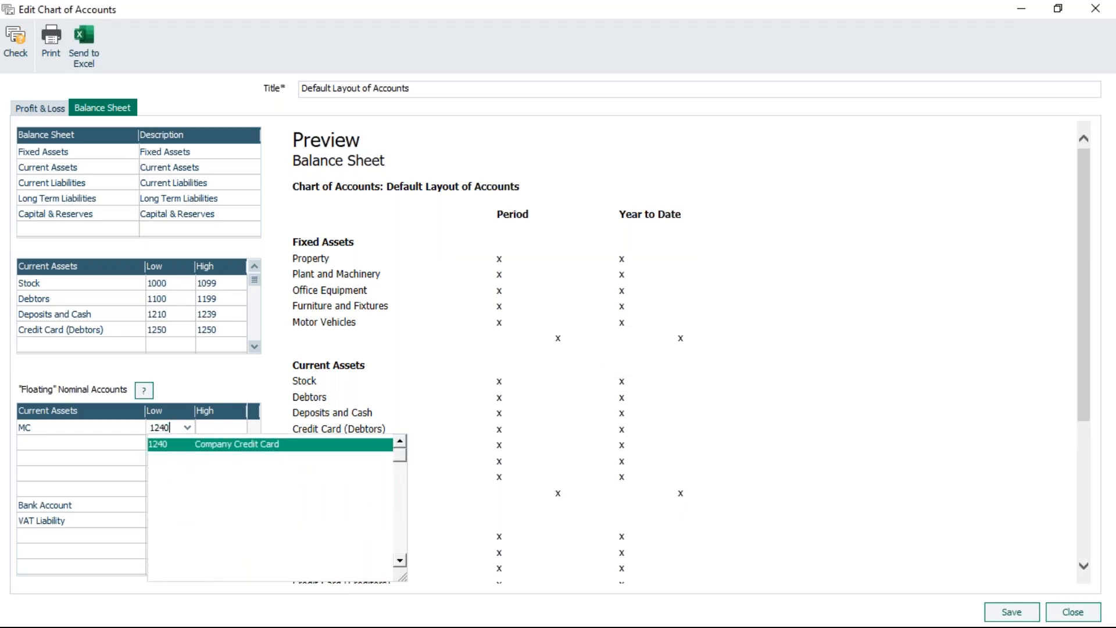
pyautogui.press('Tab')
pyautogui.write('1240')
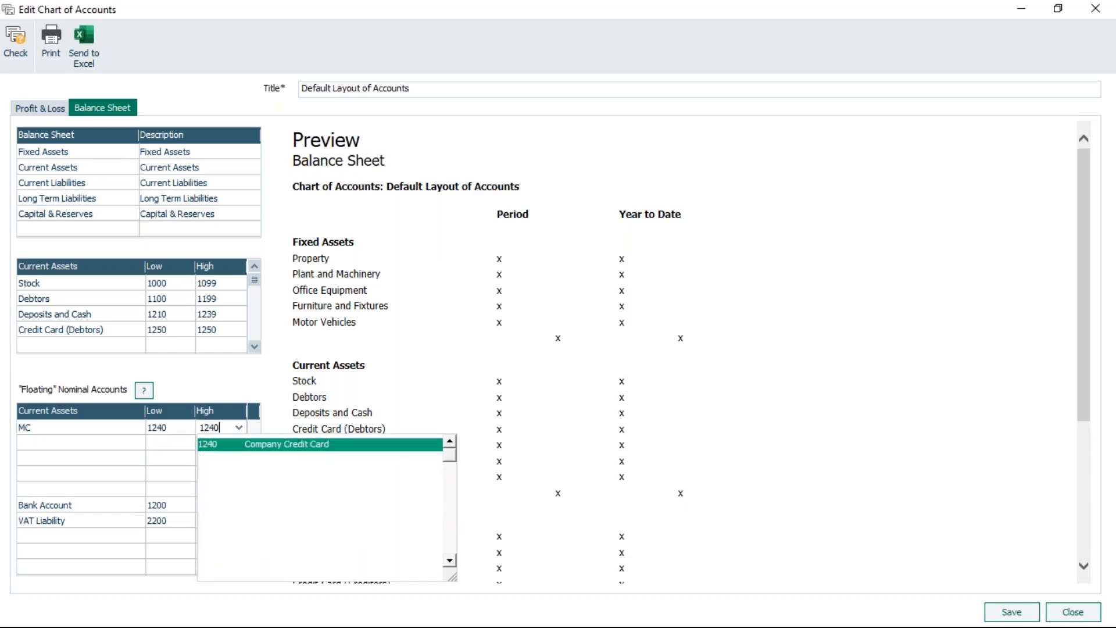
pyautogui.press('Tab')
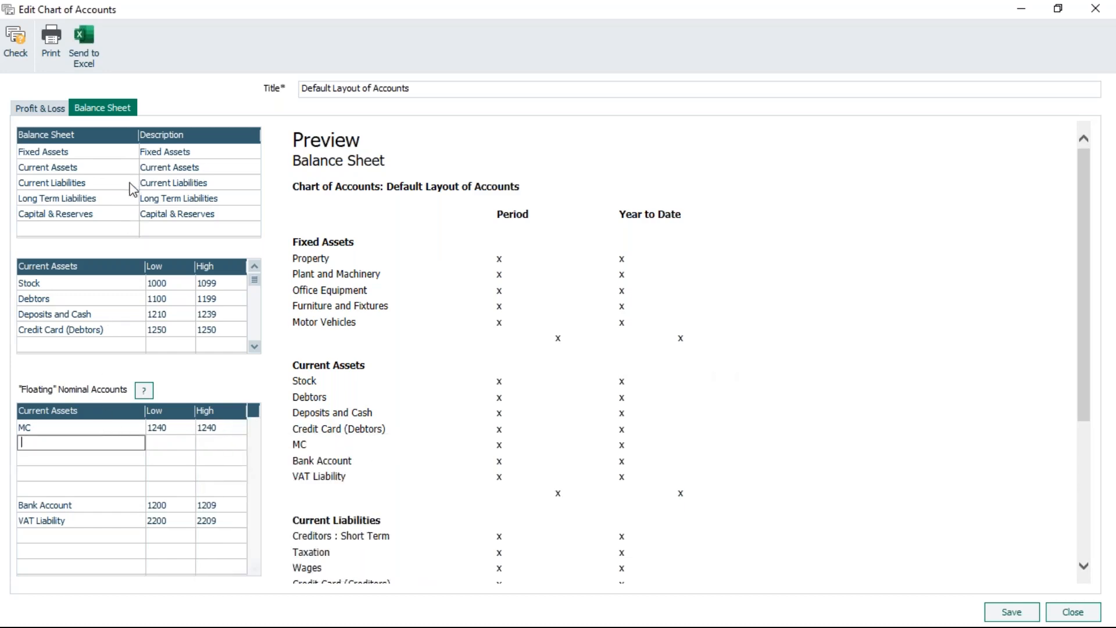
# Delete the MC floating account from Current Liabilities and apply the removal to Current Assets as well.
pyautogui.click(179, 183)
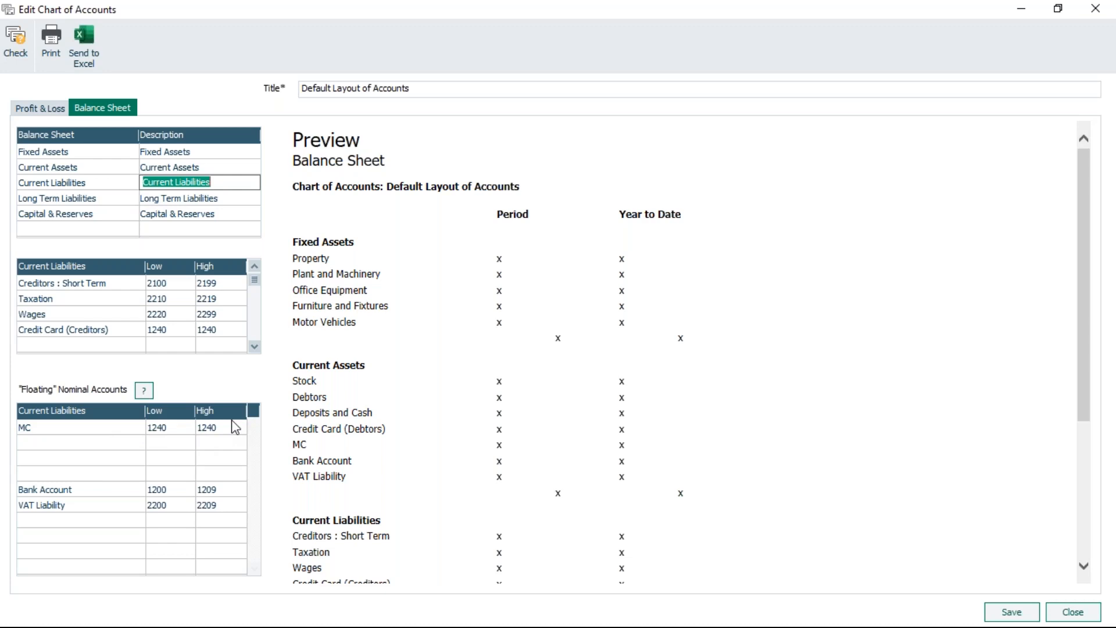
pyautogui.click(52, 427)
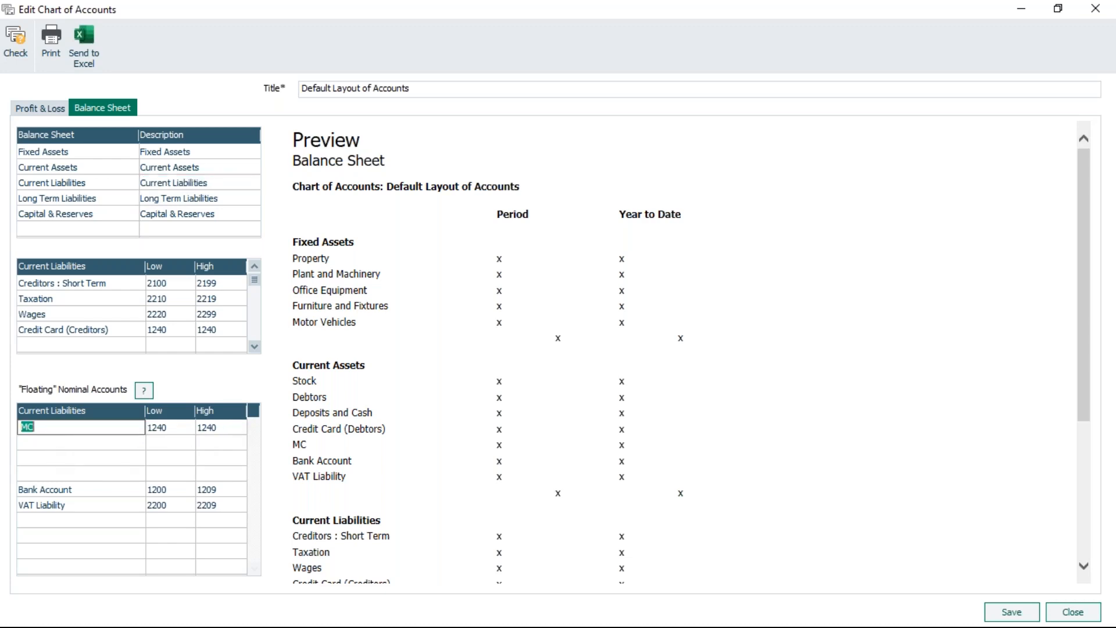
pyautogui.press('Delete')
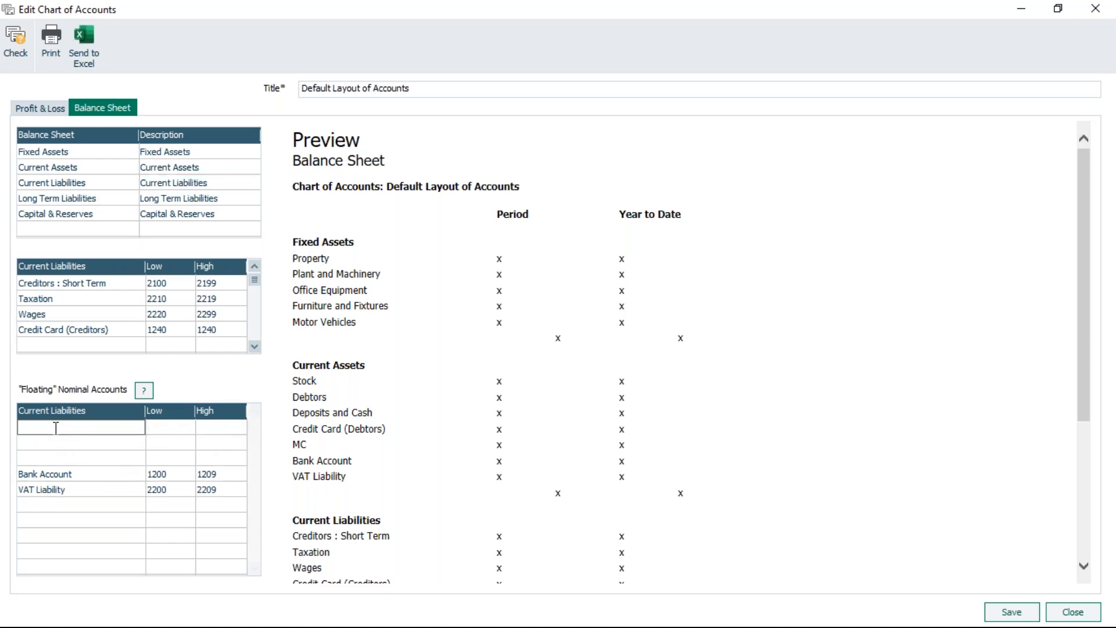
pyautogui.press('Tab')
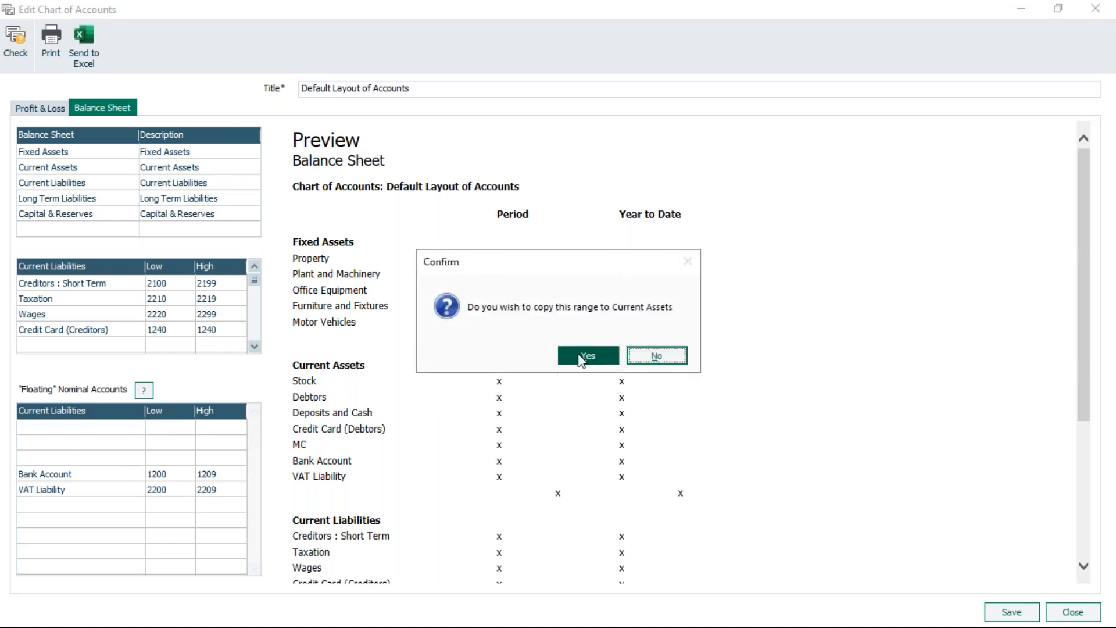
pyautogui.press('Return')
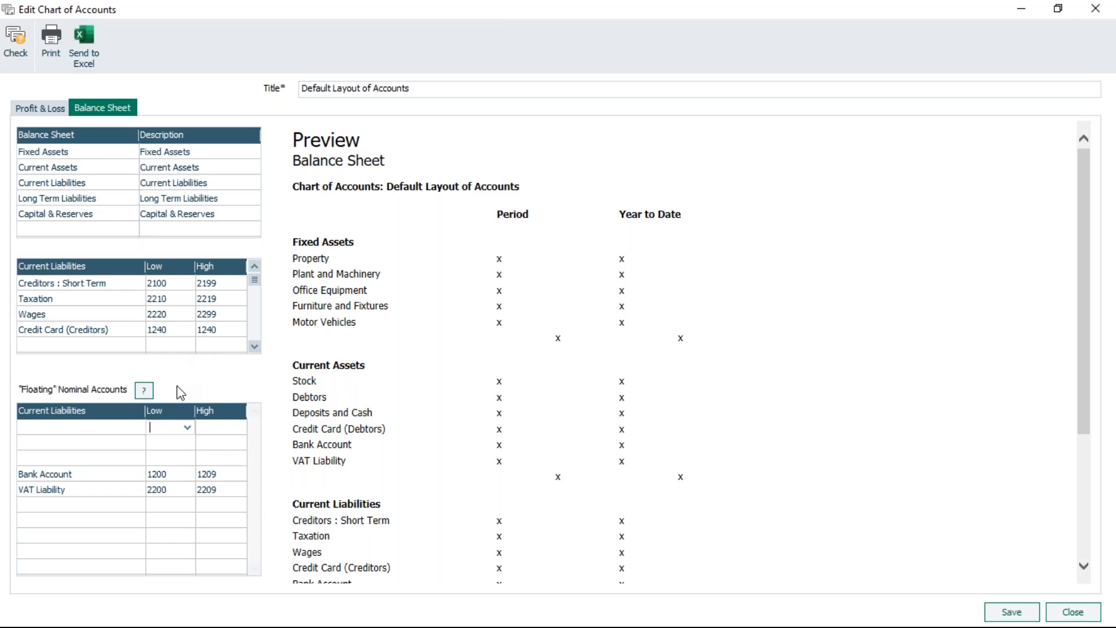
# Save the layout and make a copy of the Default Layout of Accounts.
pyautogui.click(1013, 613)
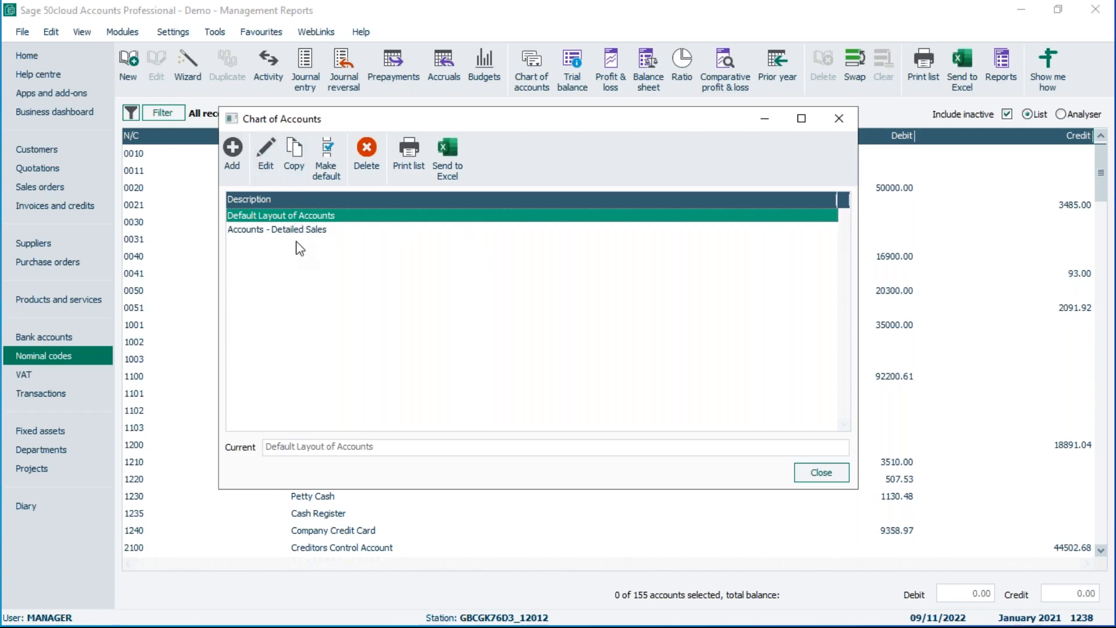
pyautogui.click(295, 161)
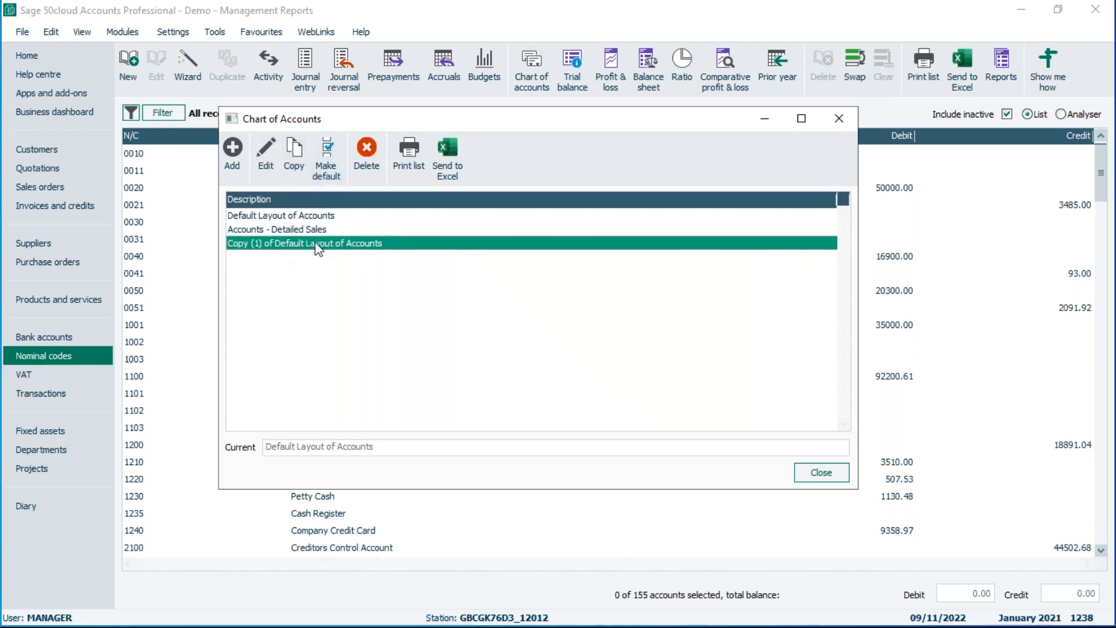
# Delete the Sales - North row from the copied layout's Sales category and save the layout.
pyautogui.click(266, 156)
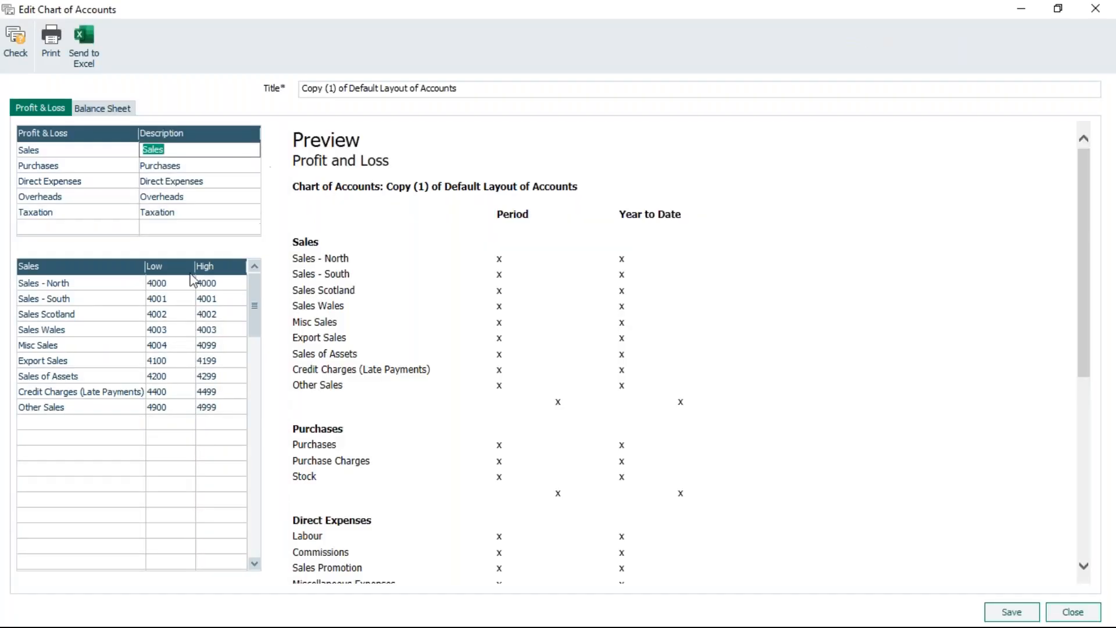
pyautogui.click(50, 284)
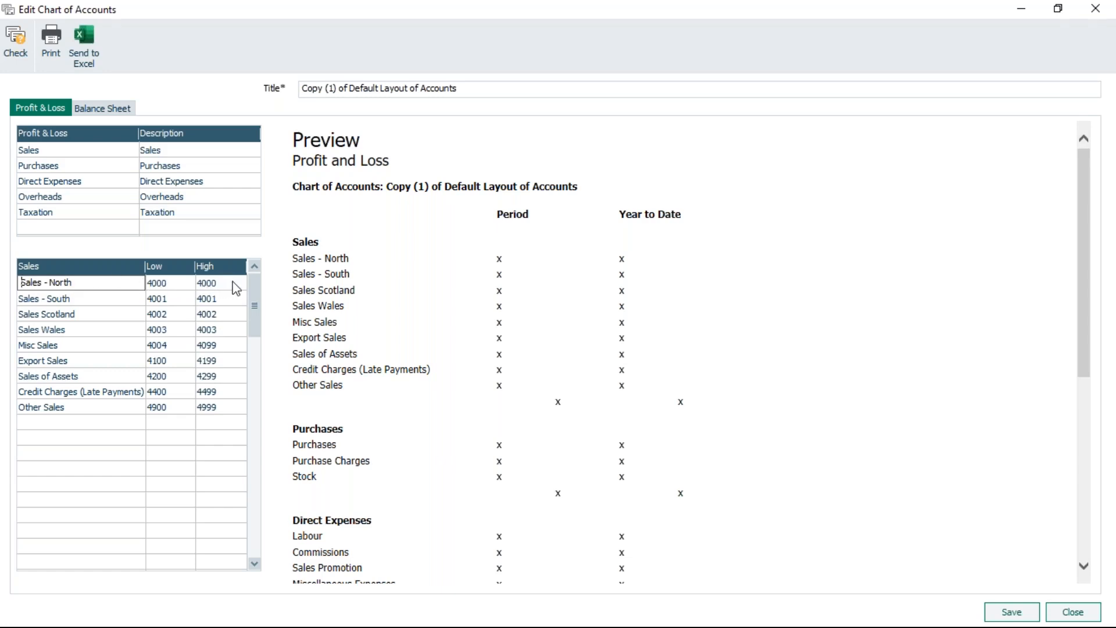
pyautogui.press('F8')
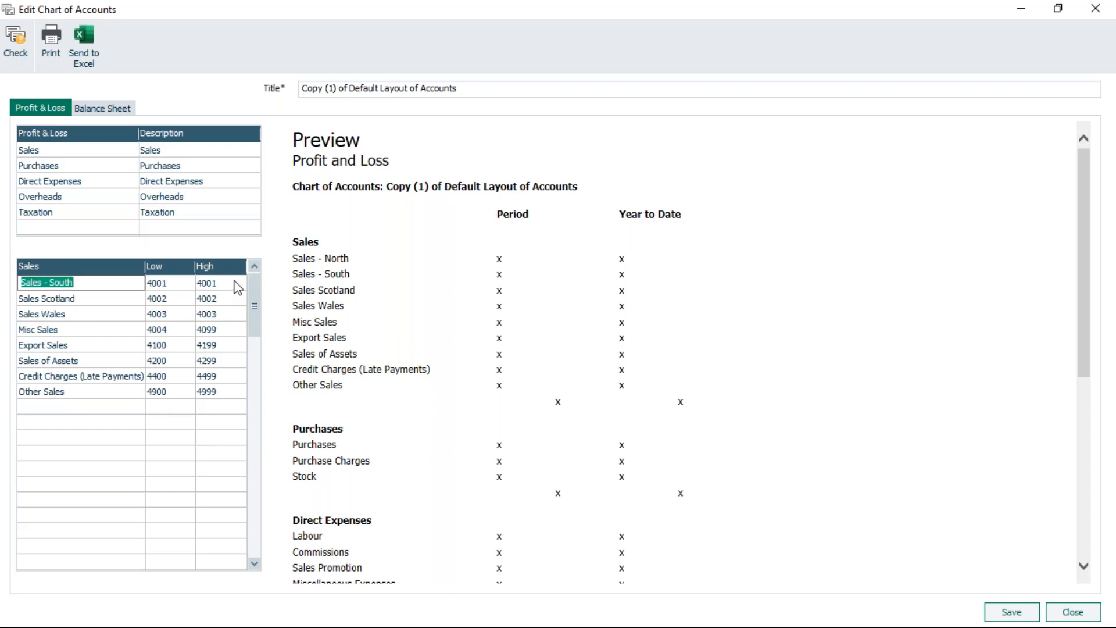
pyautogui.click(1015, 613)
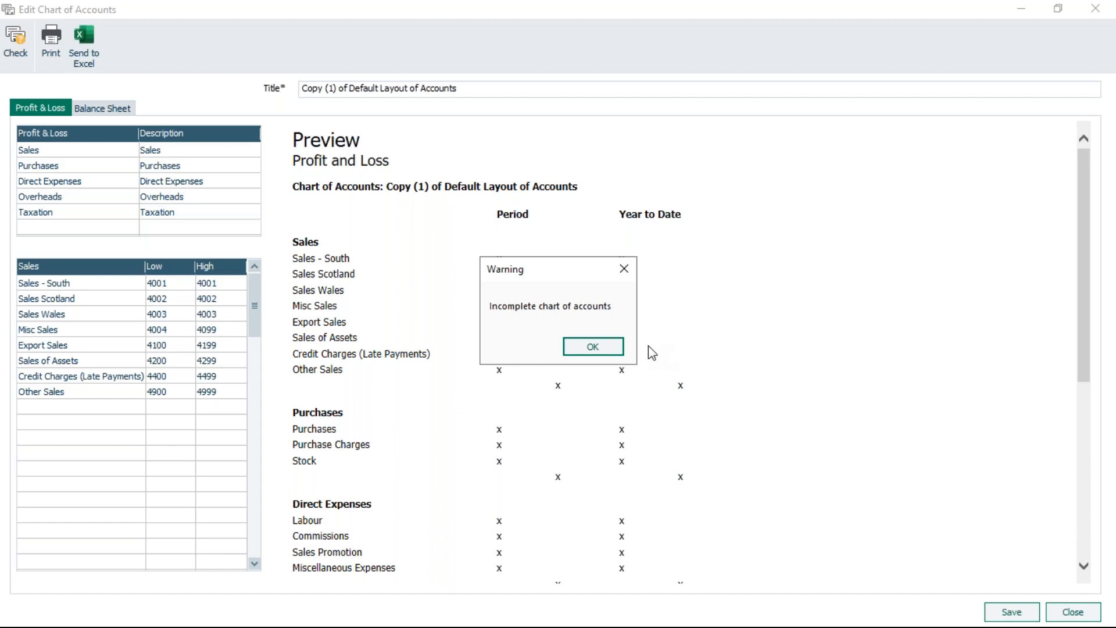
pyautogui.click(594, 348)
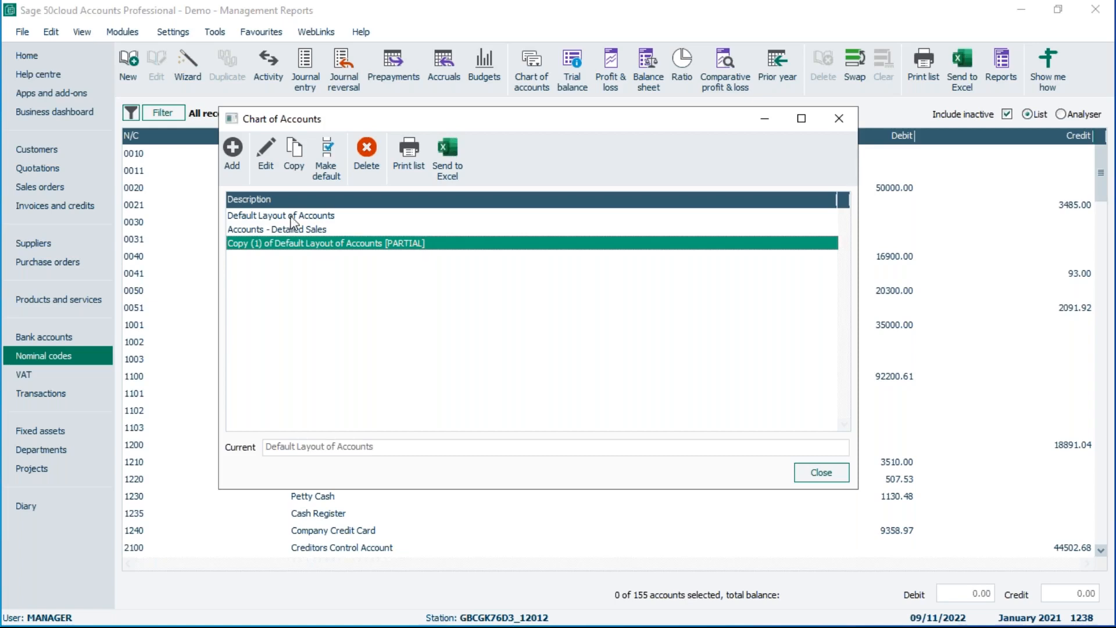
# Try to remove the [PARTIAL] suffix from the copied layout's title and save it.
pyautogui.click(266, 157)
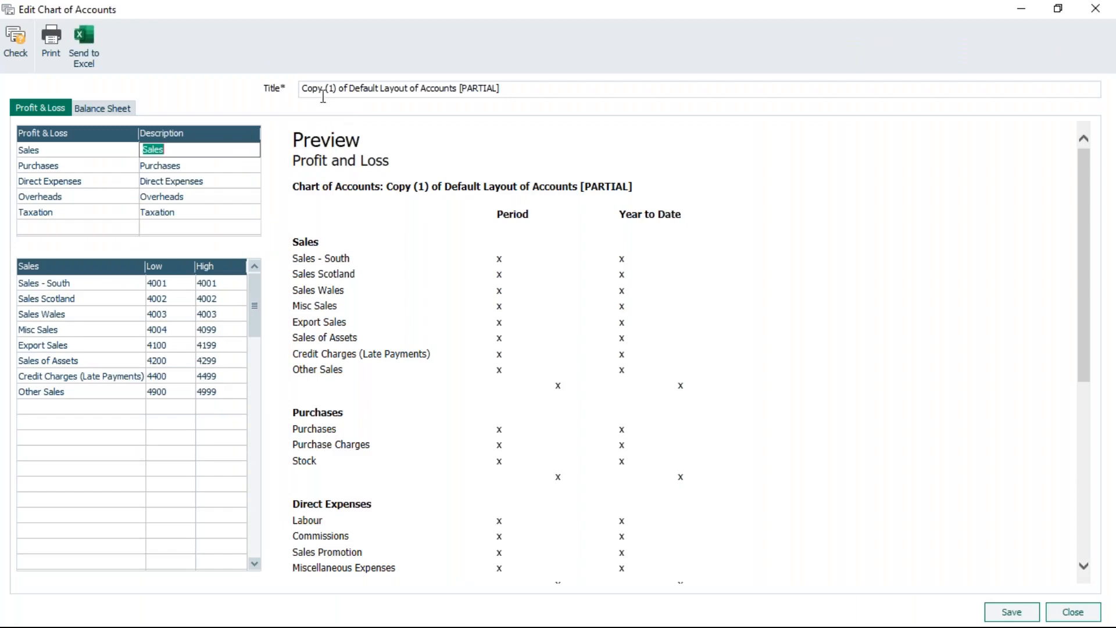
pyautogui.click(531, 86)
pyautogui.press('BackSpace')
pyautogui.press('BackSpace')
pyautogui.press('BackSpace')
pyautogui.press('BackSpace')
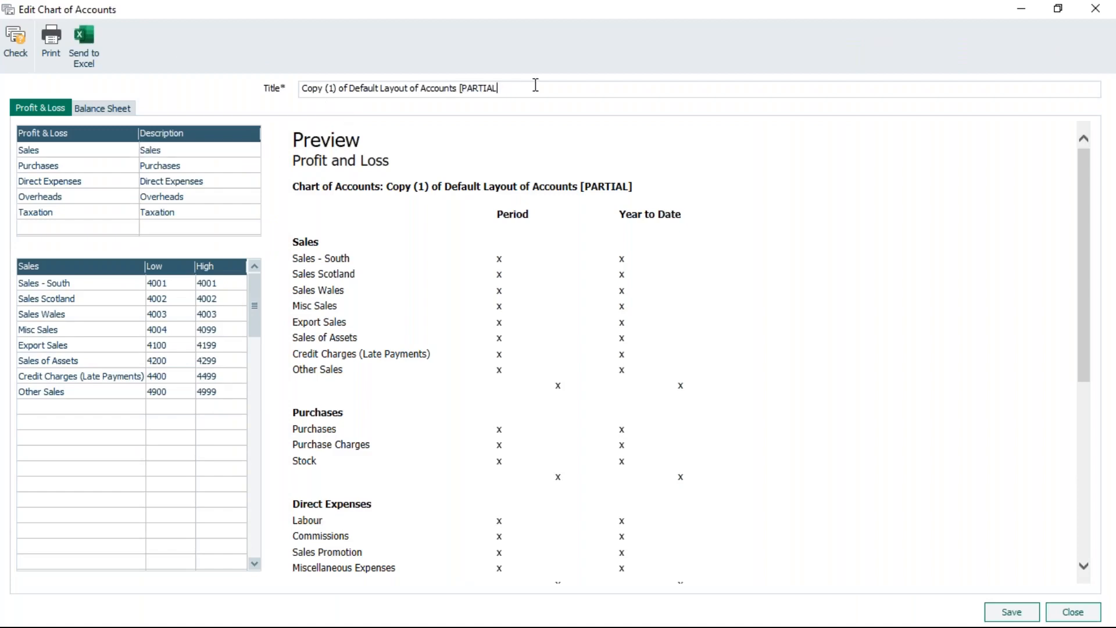
pyautogui.press('BackSpace')
pyautogui.press('BackSpace')
pyautogui.press('BackSpace')
pyautogui.press('BackSpace')
pyautogui.press('BackSpace')
pyautogui.press('BackSpace')
pyautogui.click(998, 611)
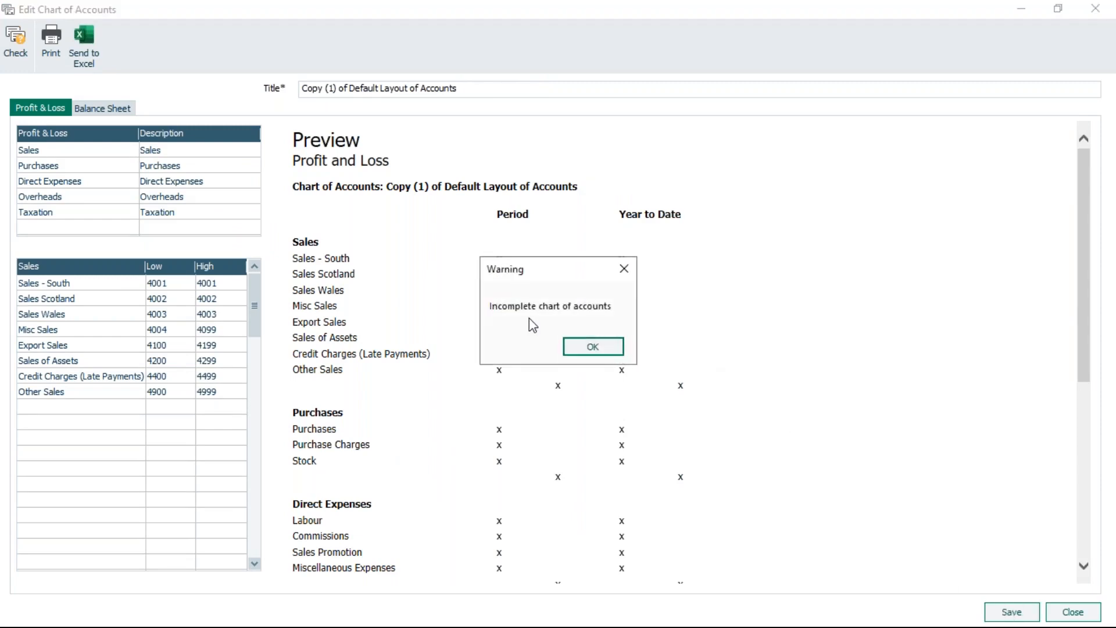
pyautogui.click(594, 347)
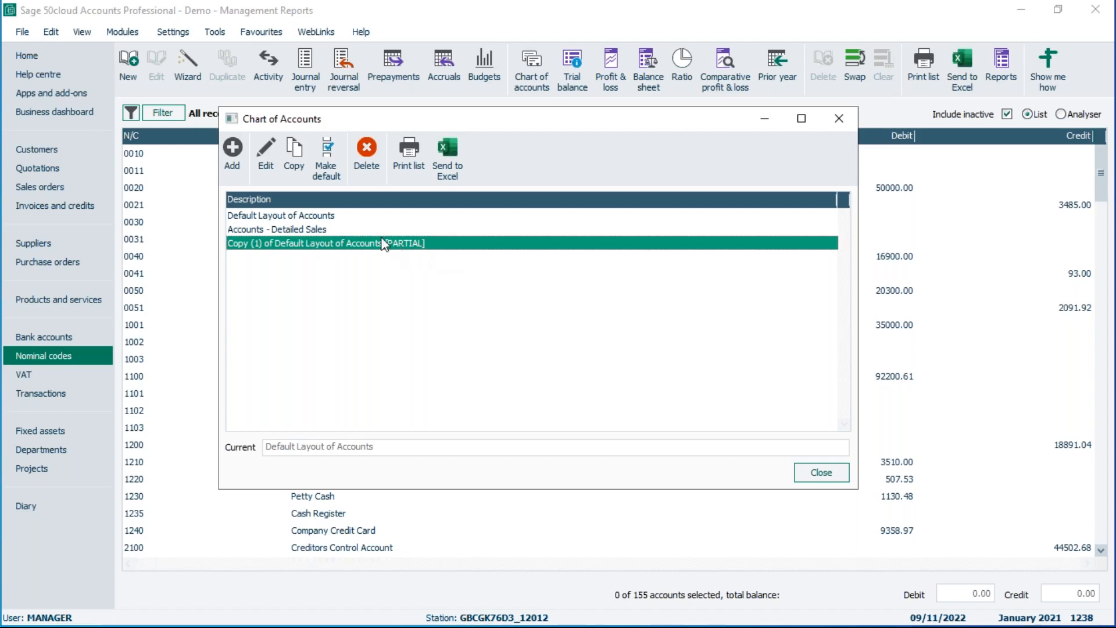
# Run the chart of accounts check on the copied layout and preview the errors report.
pyautogui.click(265, 150)
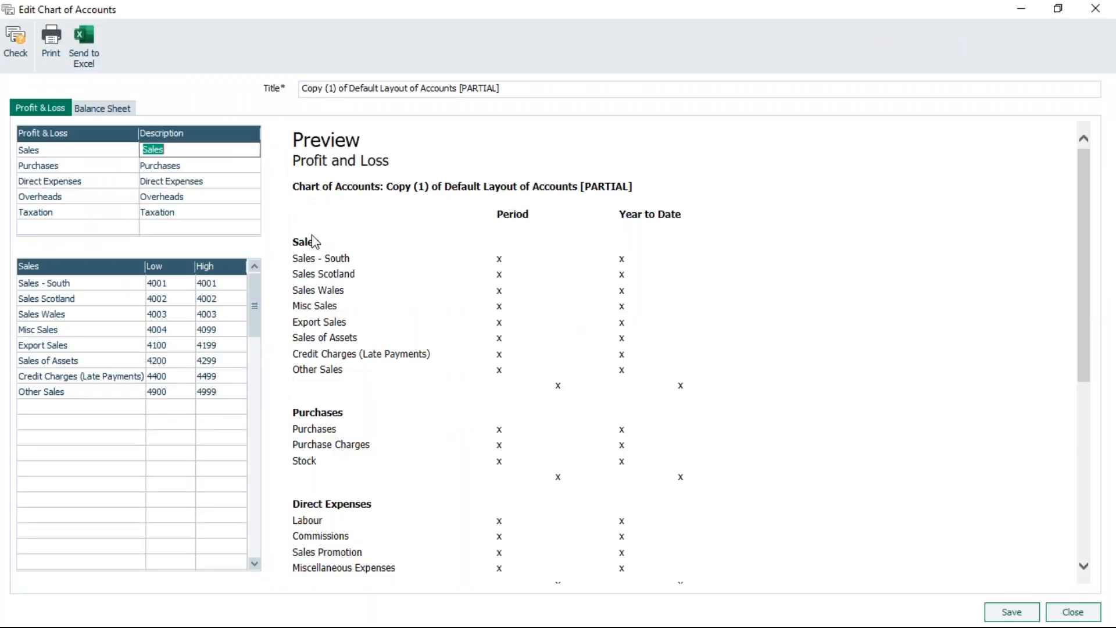
pyautogui.click(16, 40)
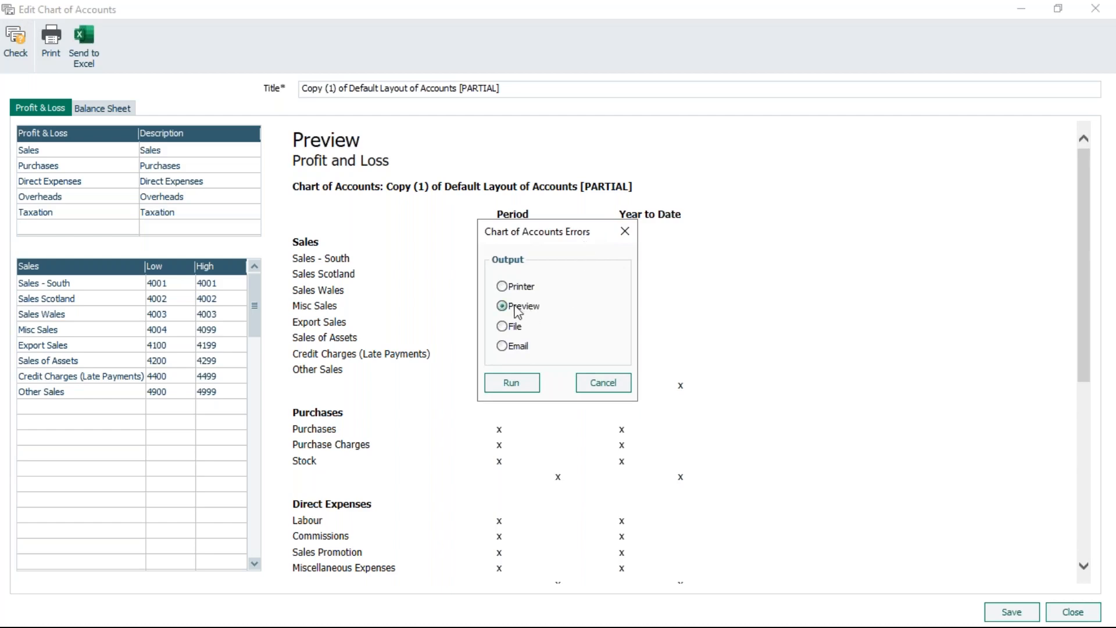
pyautogui.click(511, 383)
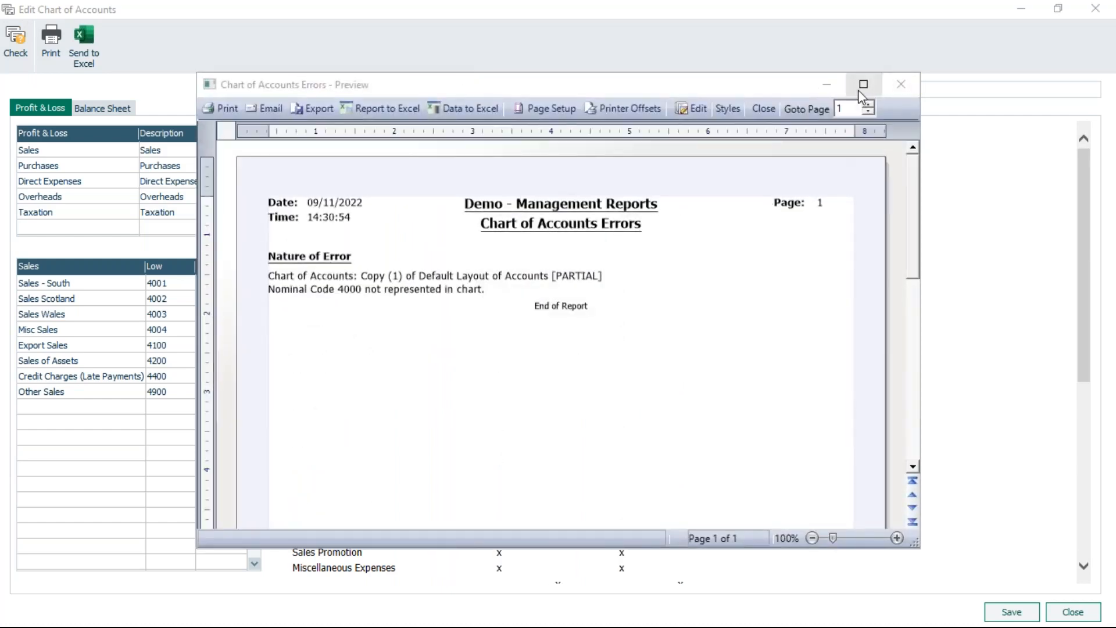
pyautogui.click(860, 86)
pyautogui.click(1093, 617)
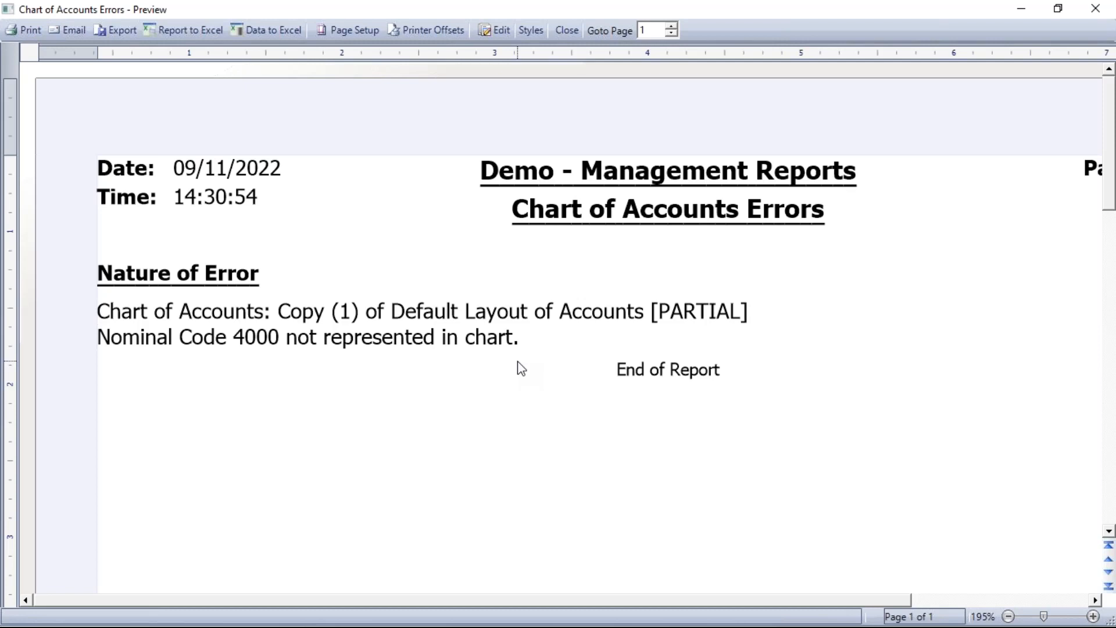
pyautogui.click(567, 30)
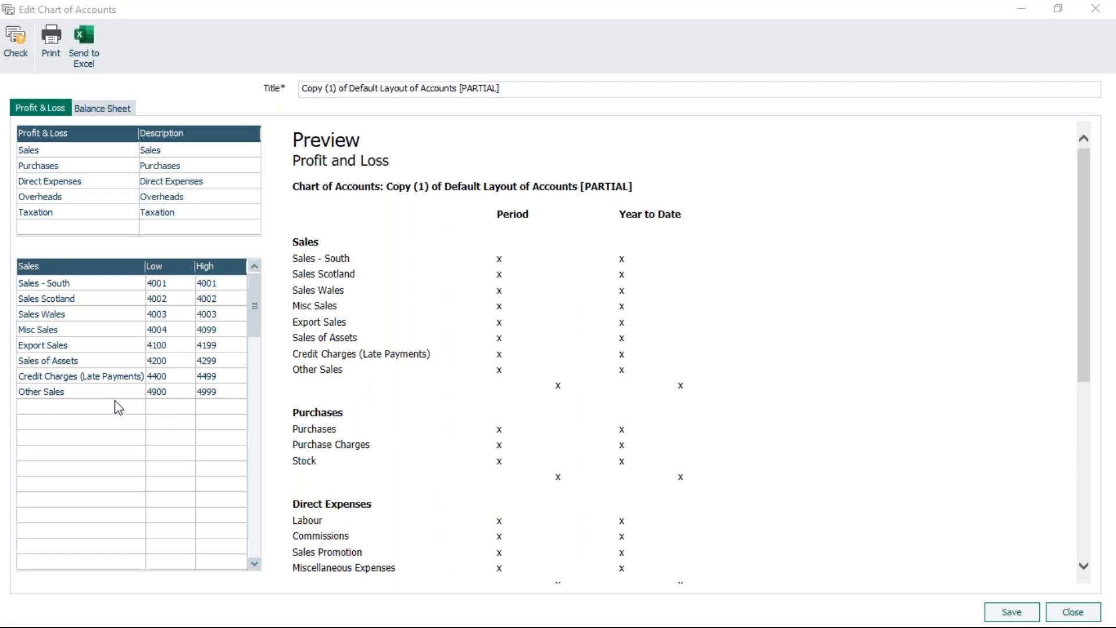
# Set the Sales - South row's low code to 4000, then check the layout, saving the changes.
pyautogui.click(170, 283)
pyautogui.write('4000')
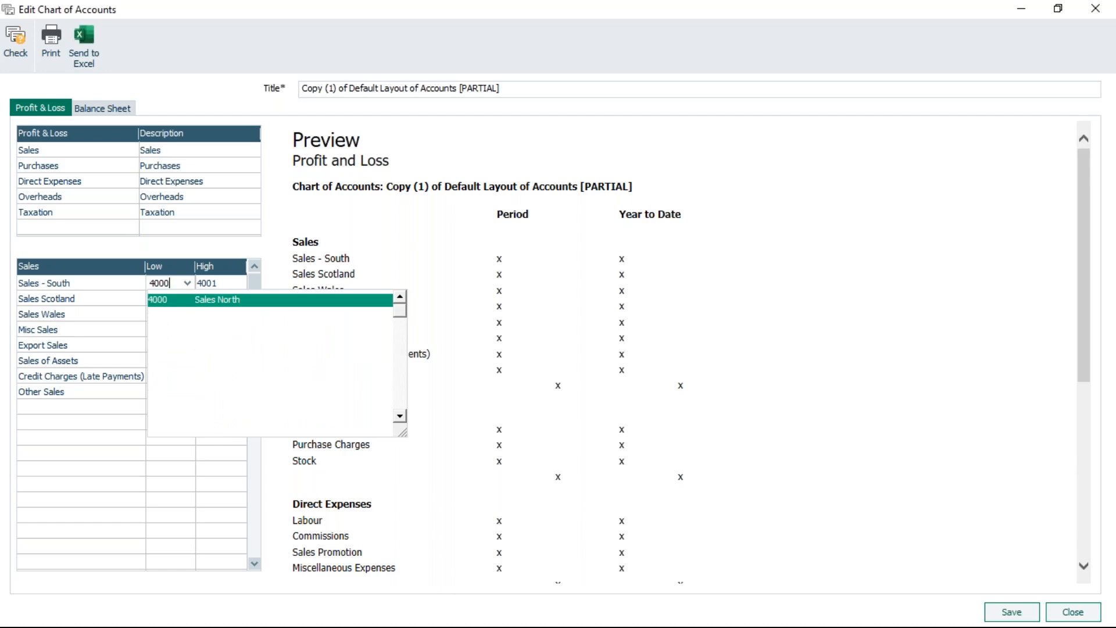
pyautogui.click(101, 441)
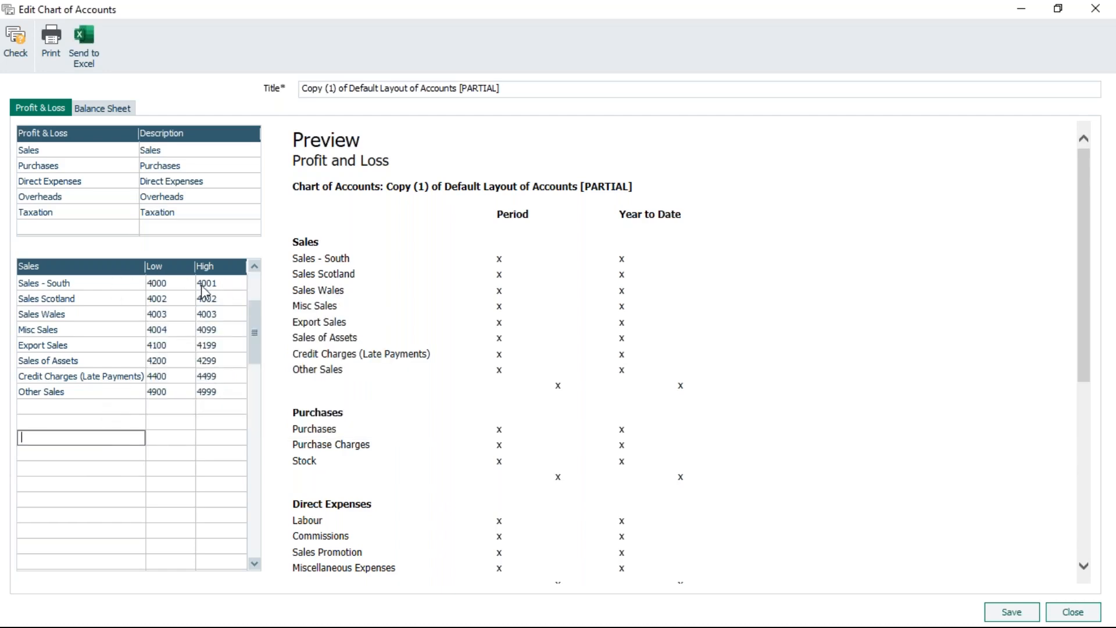
pyautogui.click(14, 42)
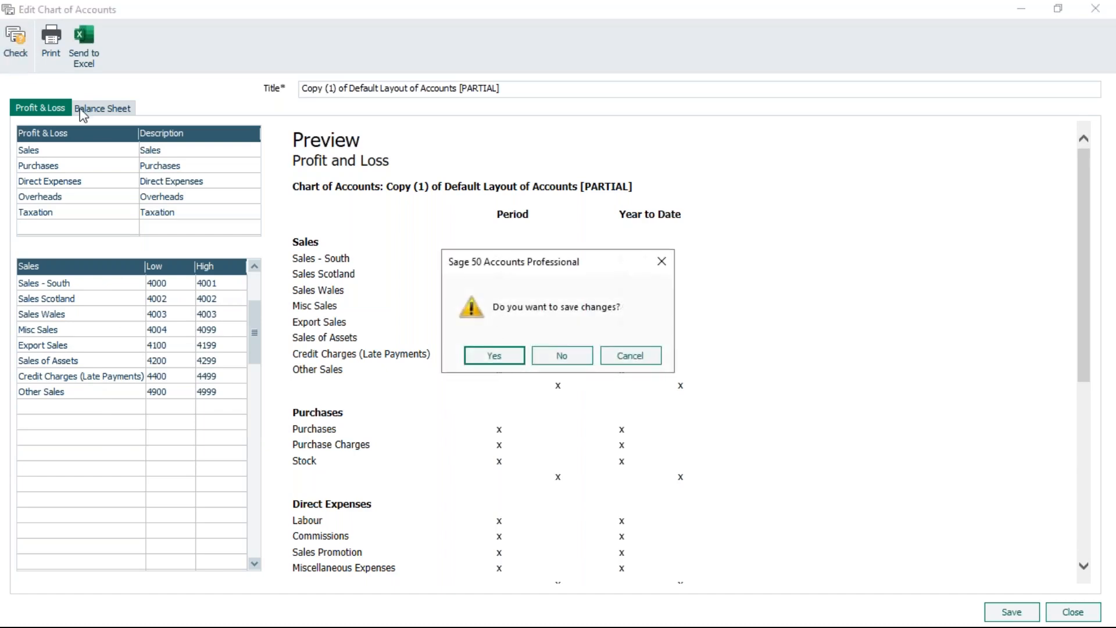
pyautogui.click(513, 357)
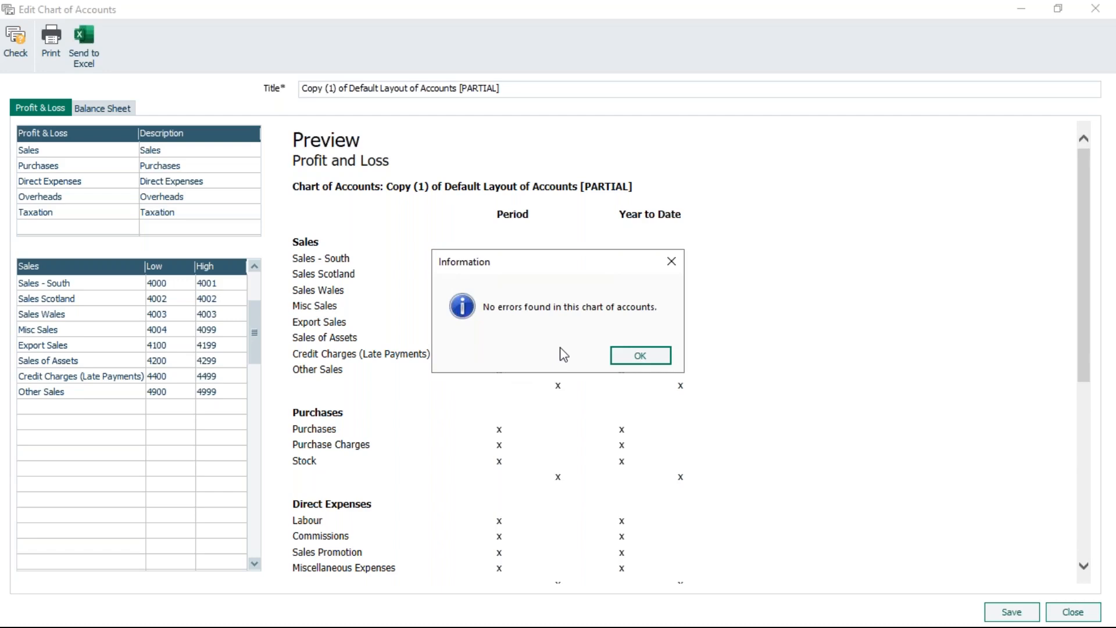
pyautogui.click(645, 354)
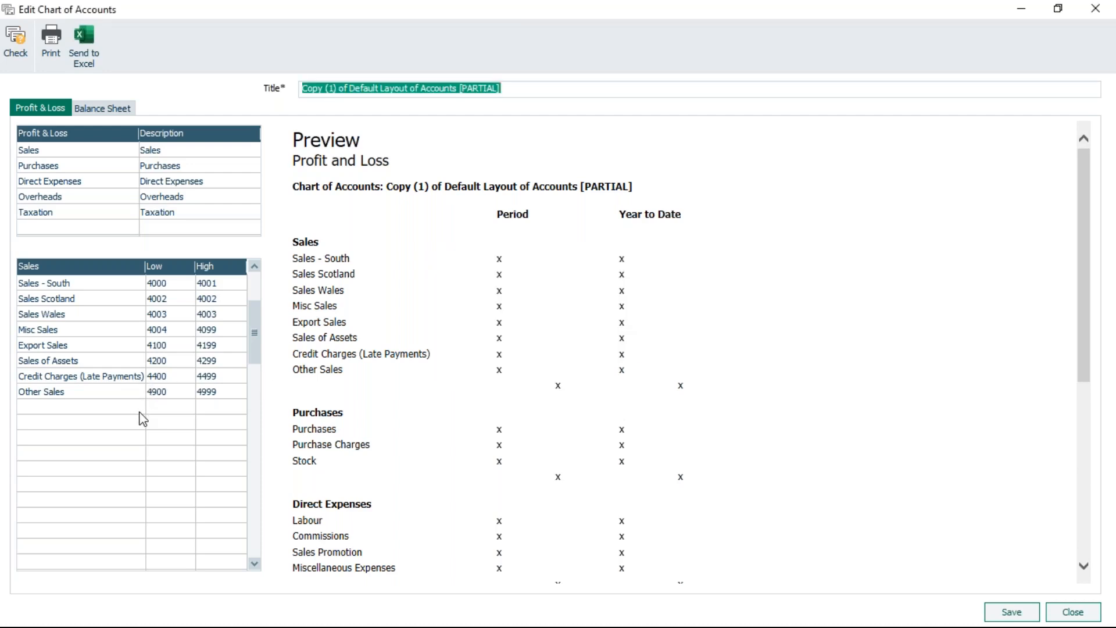
# Rename the first Sales row to Product Sales and set its high code to 4099.
pyautogui.click(97, 284)
pyautogui.write('Prodcut')
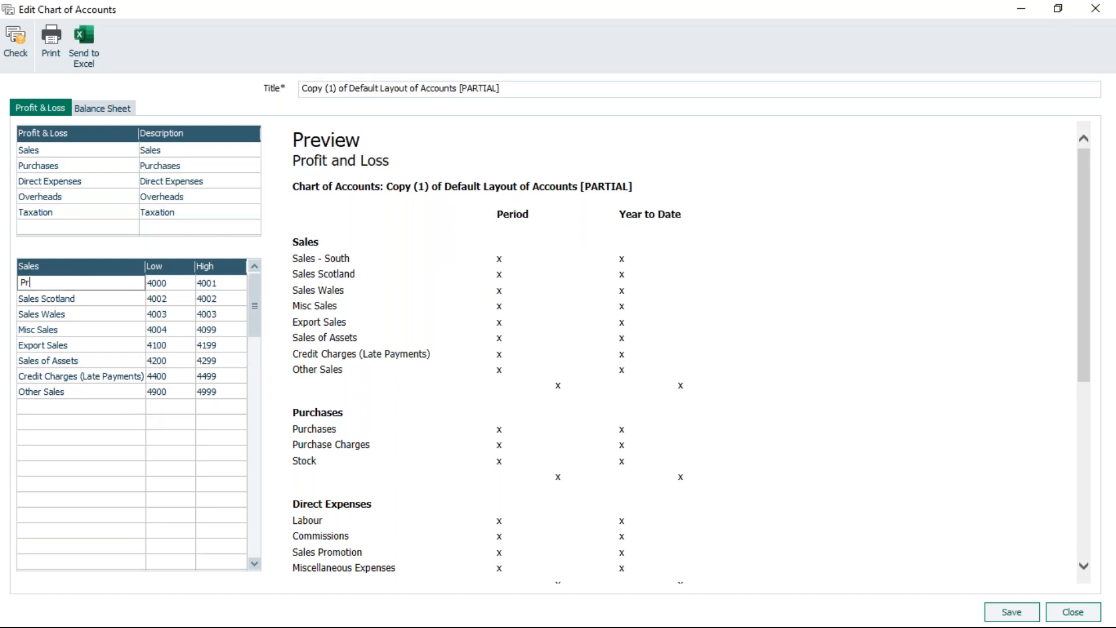
pyautogui.press('BackSpace')
pyautogui.press('BackSpace')
pyautogui.press('BackSpace')
pyautogui.write('uct sales')
pyautogui.press('BackSpace')
pyautogui.press('BackSpace')
pyautogui.press('BackSpace')
pyautogui.press('BackSpace')
pyautogui.press('BackSpace')
pyautogui.press('BackSpace')
pyautogui.write('Sales')
pyautogui.press('Tab')
pyautogui.press('Tab')
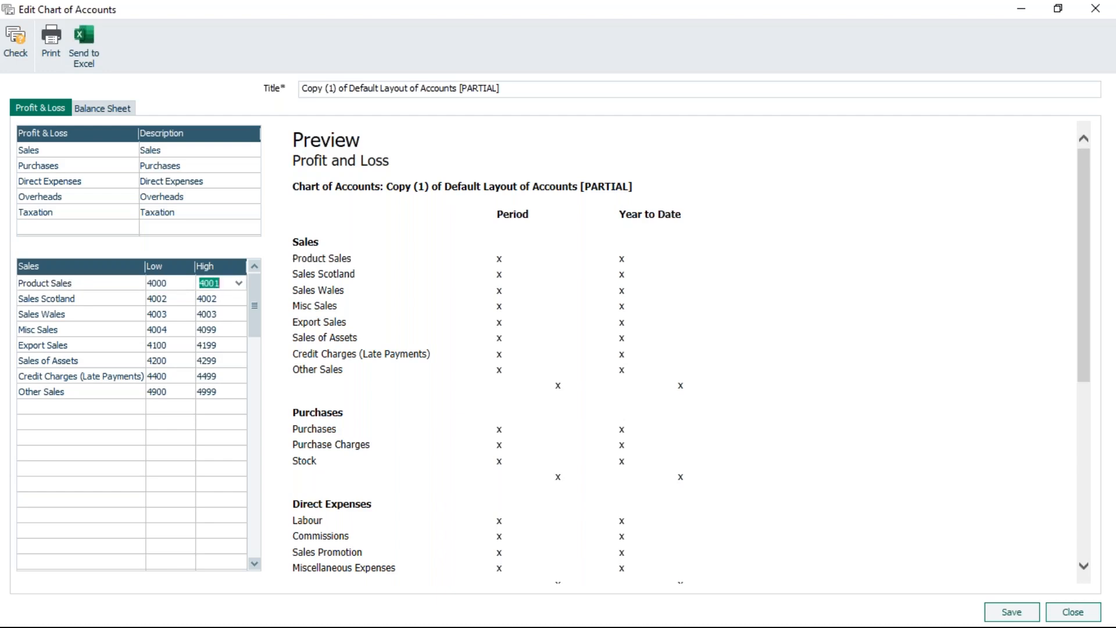
pyautogui.write('4099')
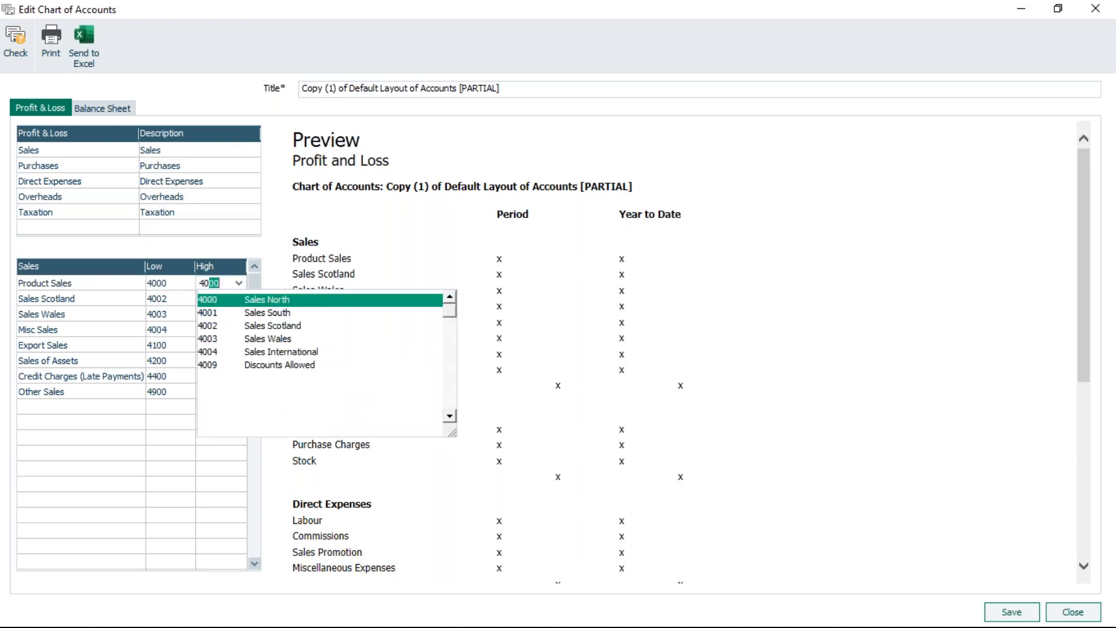
pyautogui.press('Tab')
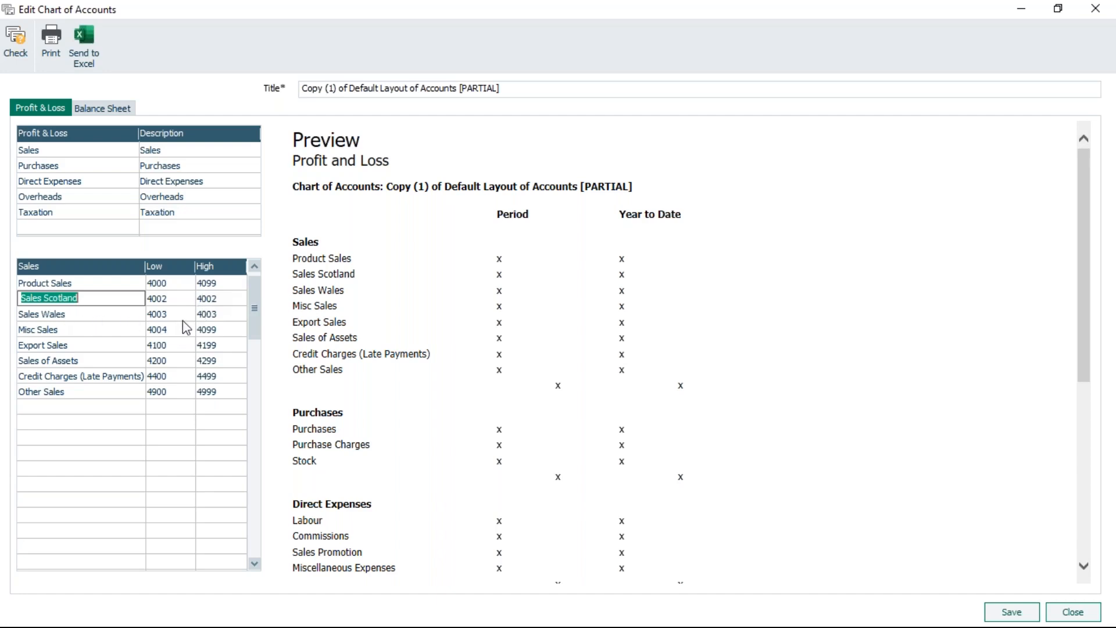
# Run the layout check again, saving the changes first.
pyautogui.click(129, 315)
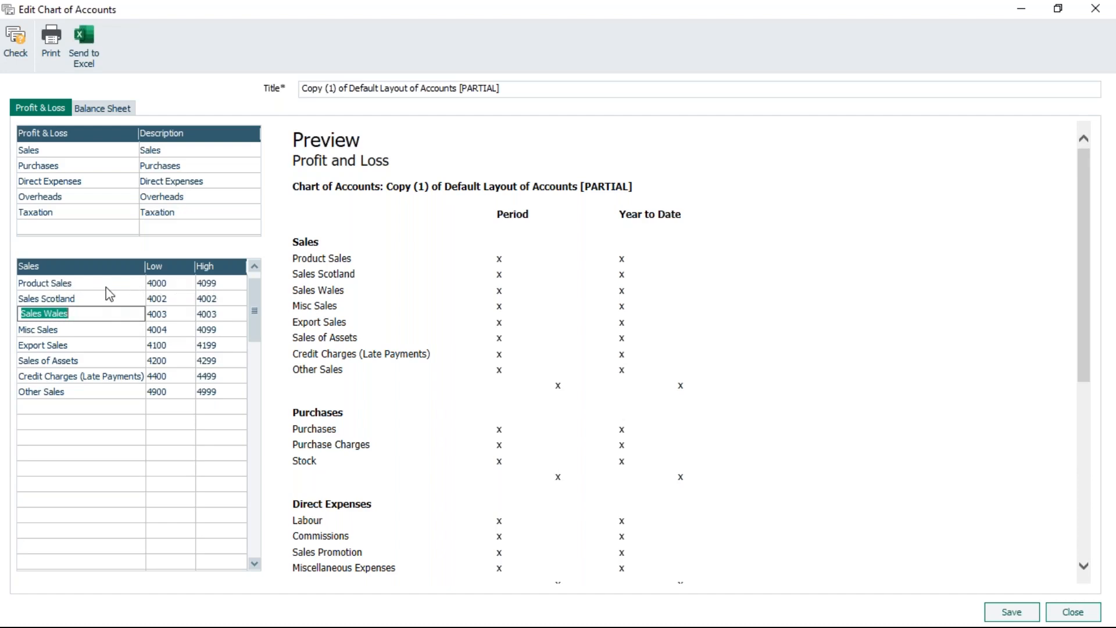
pyautogui.click(14, 42)
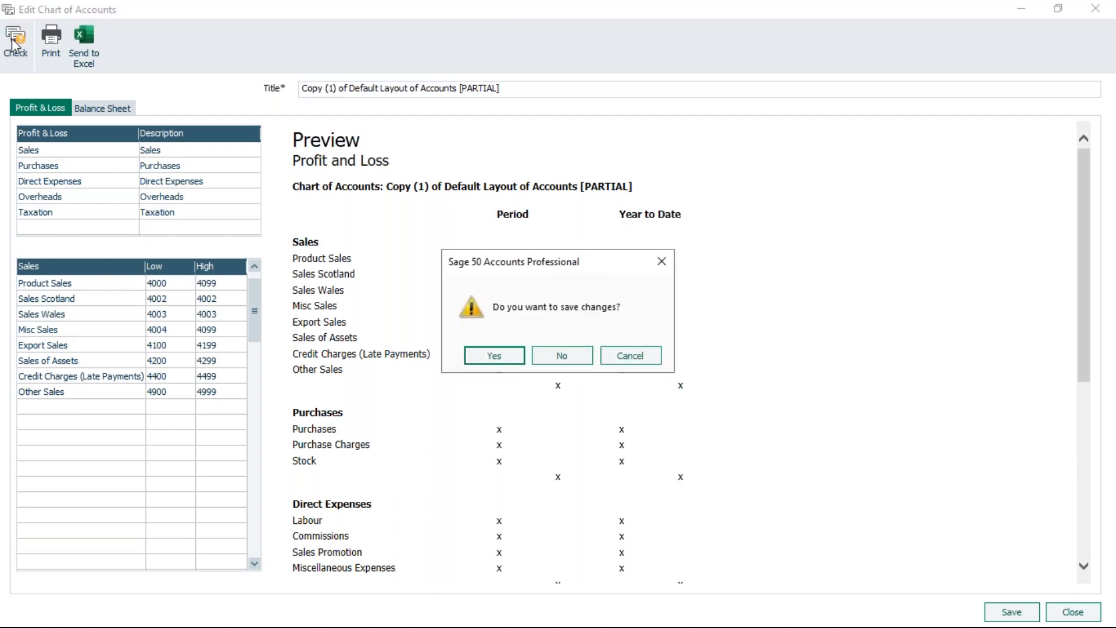
pyautogui.click(511, 356)
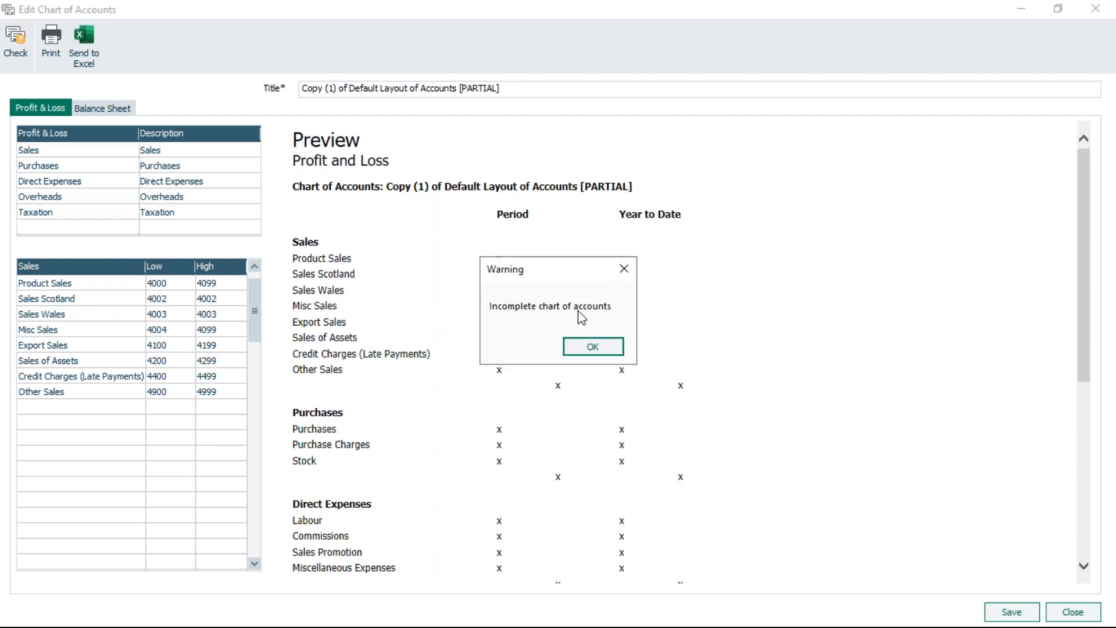
pyautogui.click(600, 351)
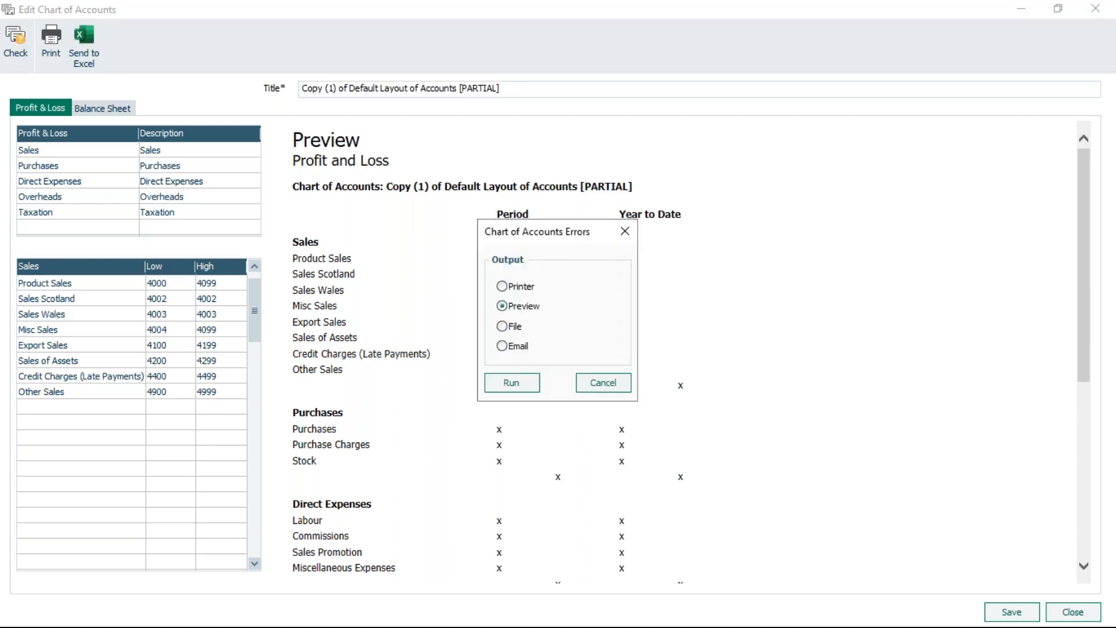
# Preview the chart of accounts errors report enlarged to read the overlapping ranges.
pyautogui.click(519, 386)
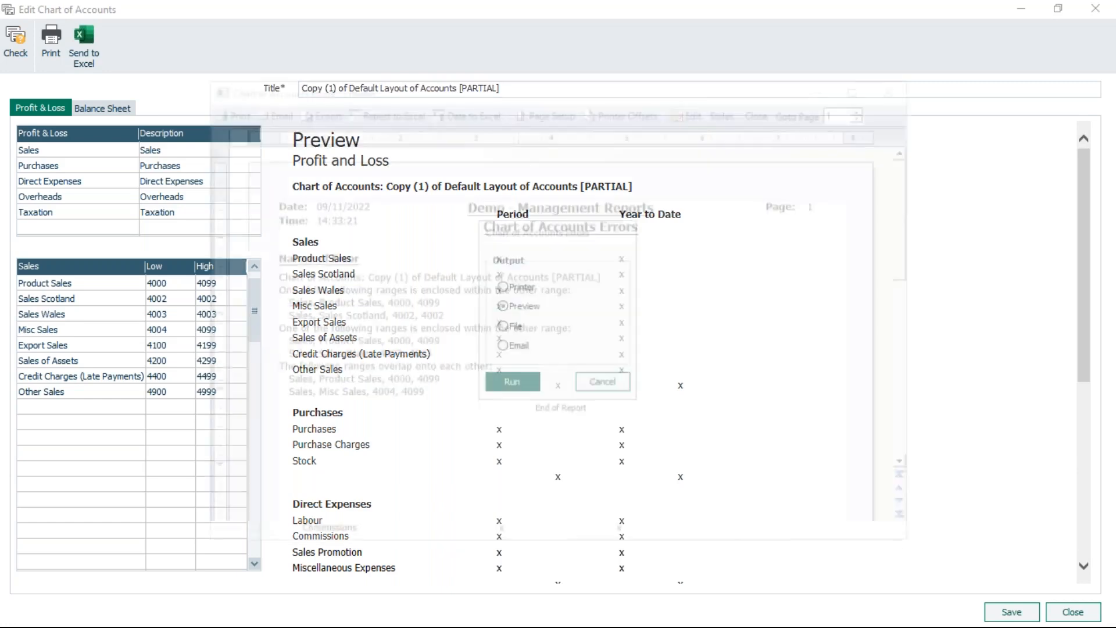
pyautogui.click(864, 84)
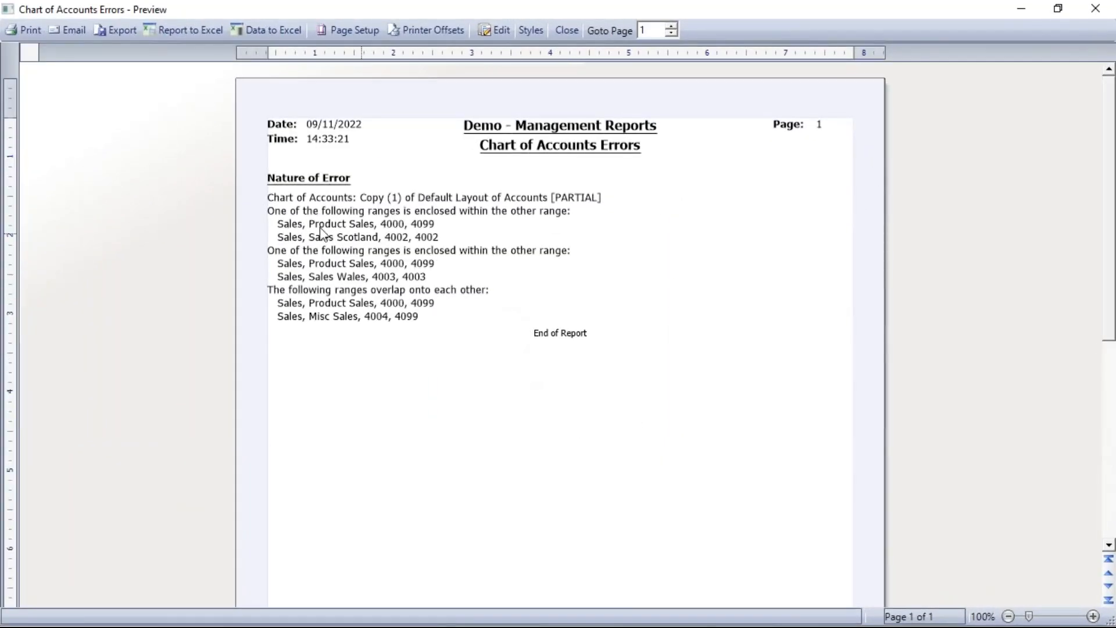
pyautogui.click(1093, 616)
pyautogui.click(1093, 616)
pyautogui.click(1093, 616)
pyautogui.click(1094, 616)
pyautogui.click(1093, 616)
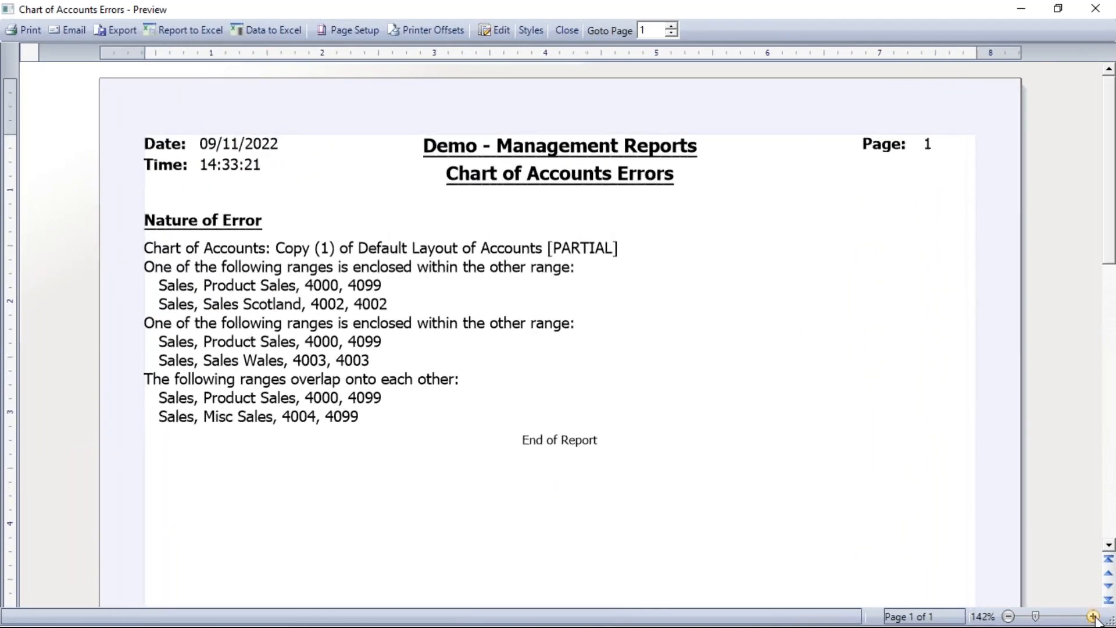
pyautogui.click(1093, 616)
pyautogui.click(1093, 616)
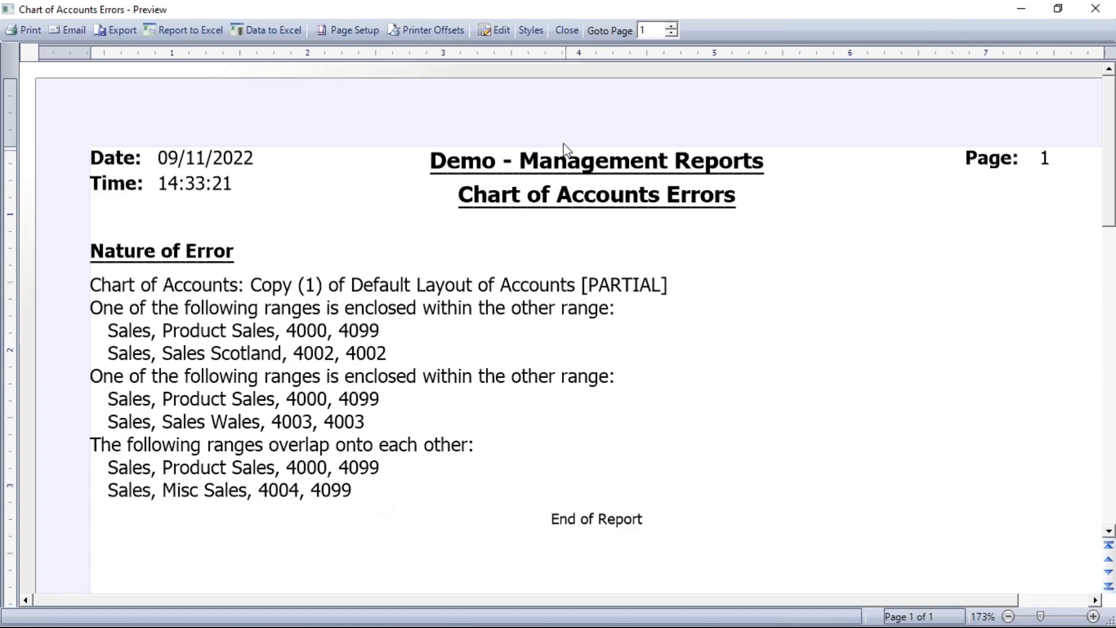
pyautogui.click(575, 31)
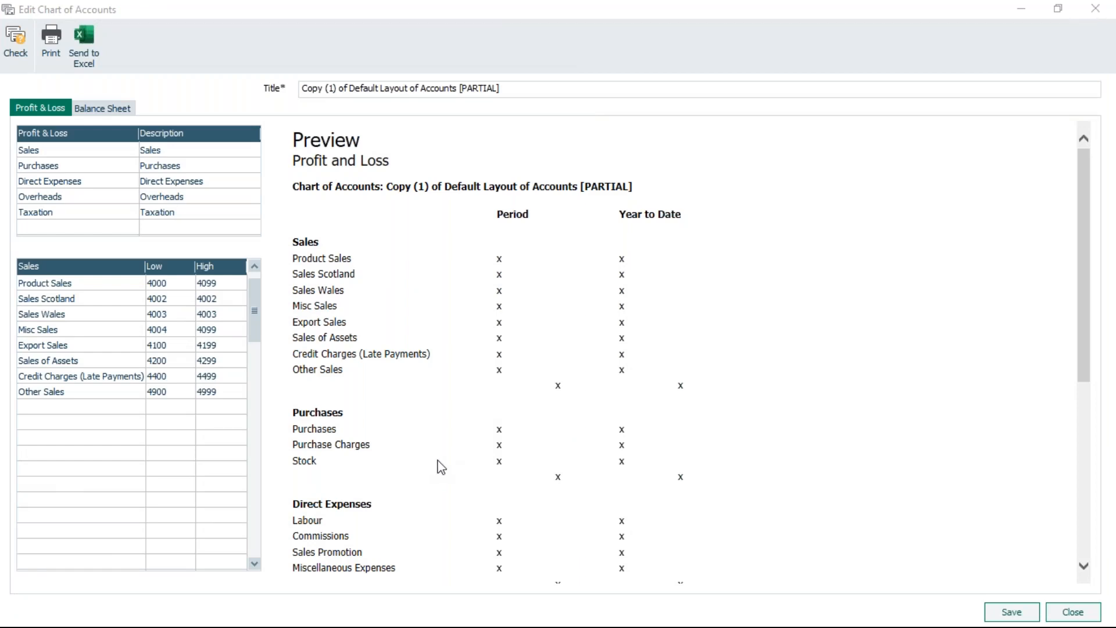
# Delete the Sales Scotland, Sales Wales and Misc Sales rows from the Sales category.
pyautogui.doubleClick(84, 300)
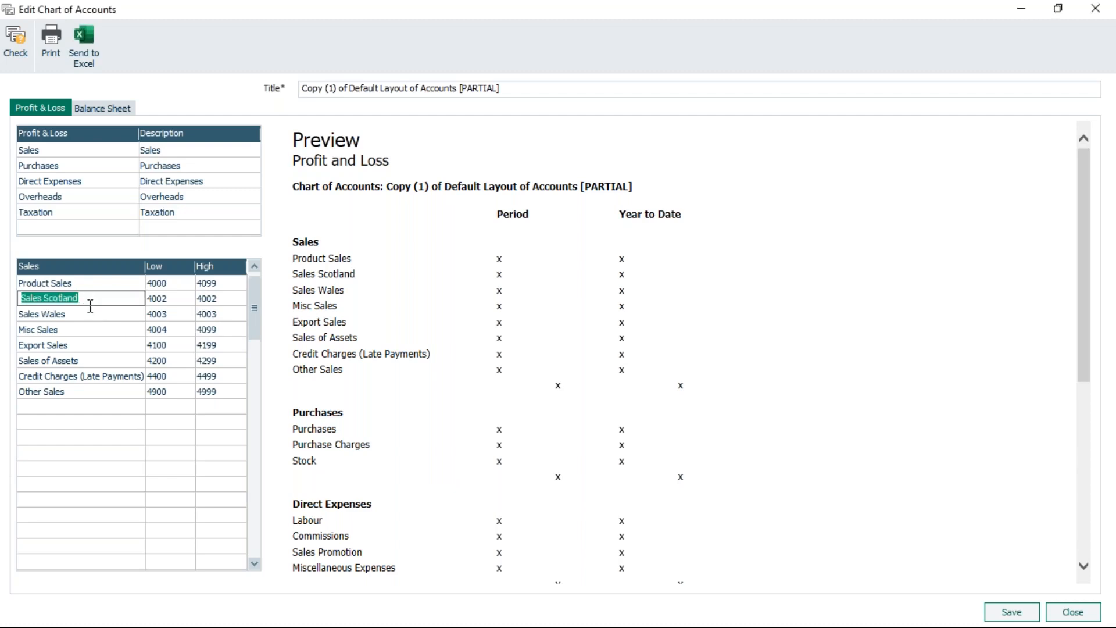
pyautogui.press('F8')
pyautogui.press('F8')
pyautogui.press('F8')
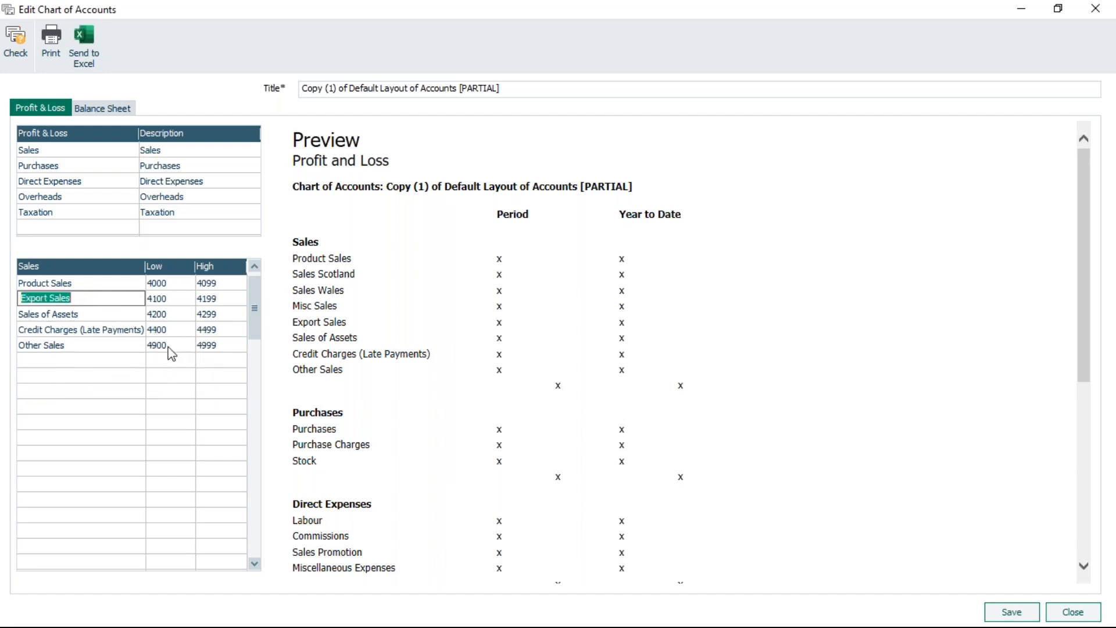
pyautogui.click(55, 359)
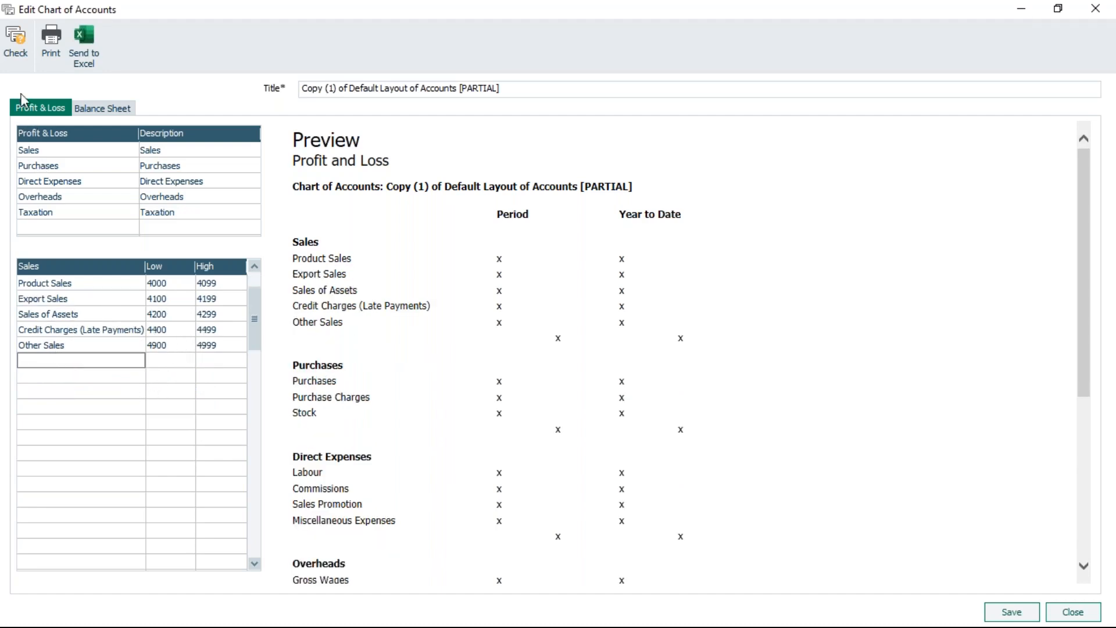
# Check the layout, saving changes, then save it and return to the layouts list.
pyautogui.click(15, 39)
pyautogui.click(511, 352)
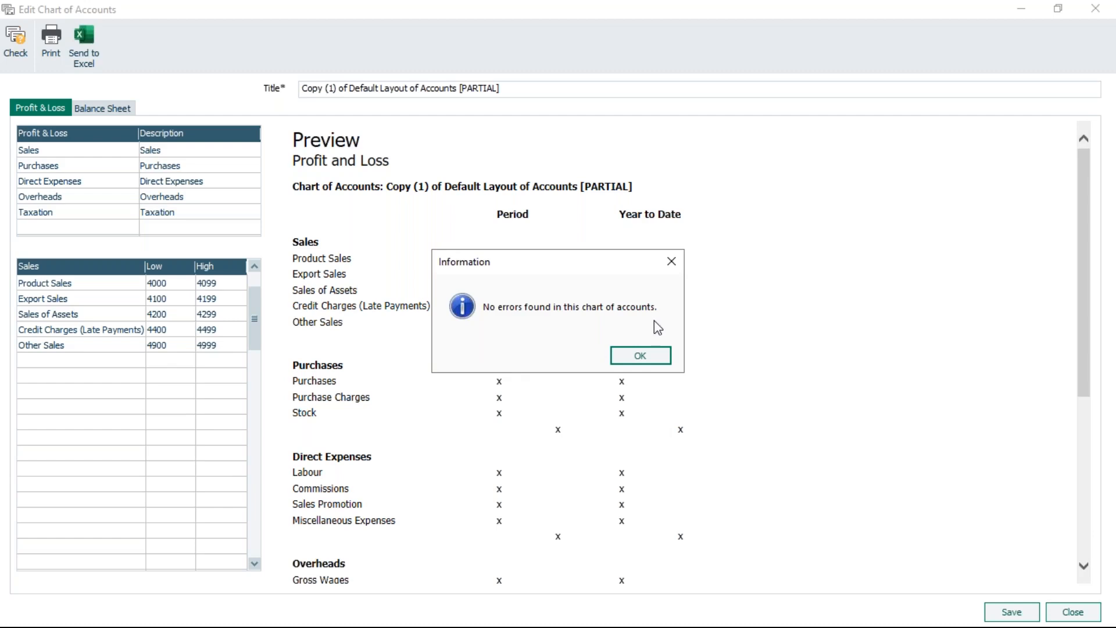
pyautogui.click(642, 357)
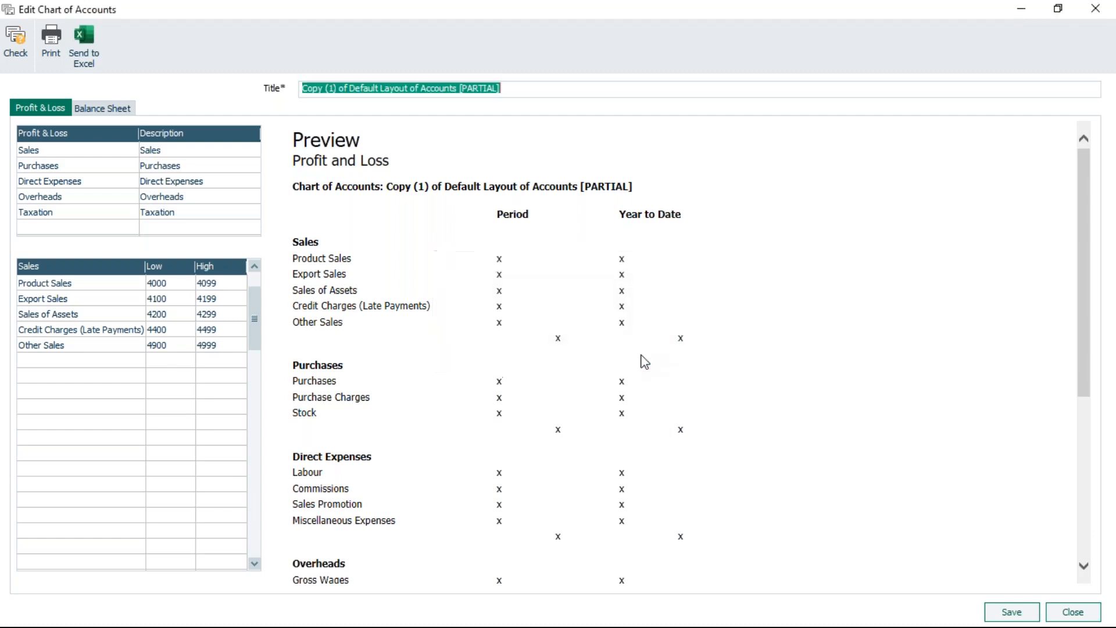
pyautogui.click(1011, 612)
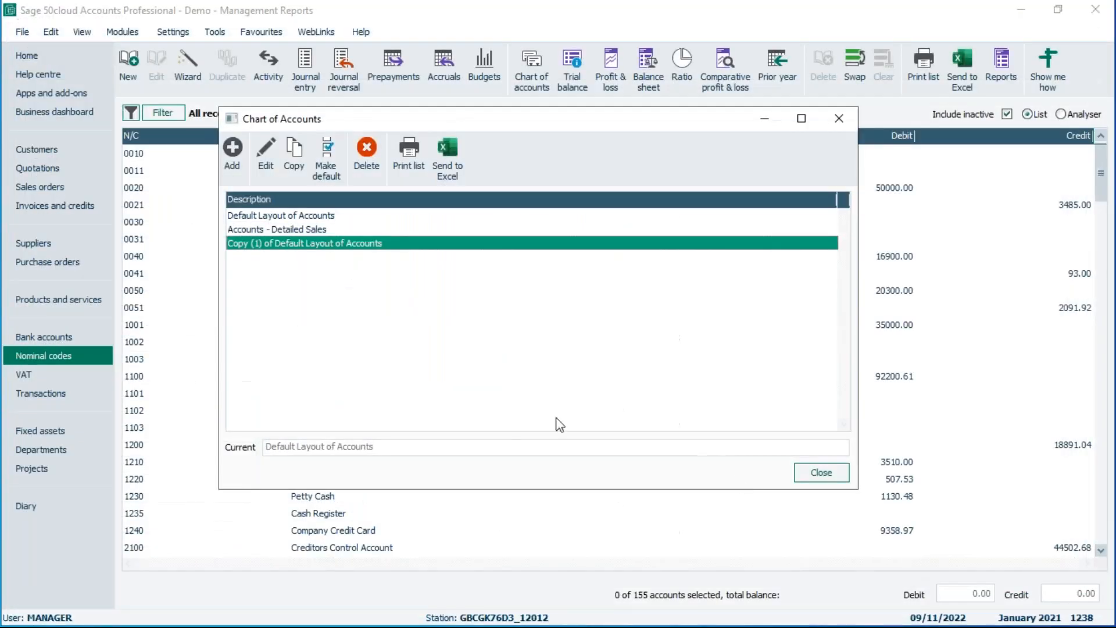
pyautogui.click(287, 219)
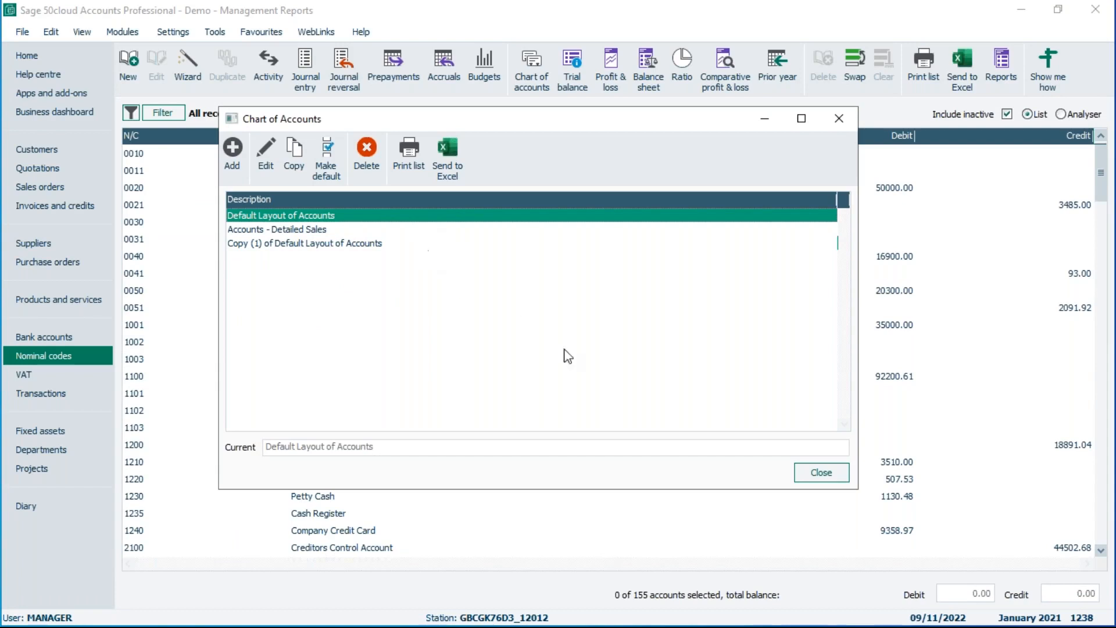
pyautogui.click(358, 243)
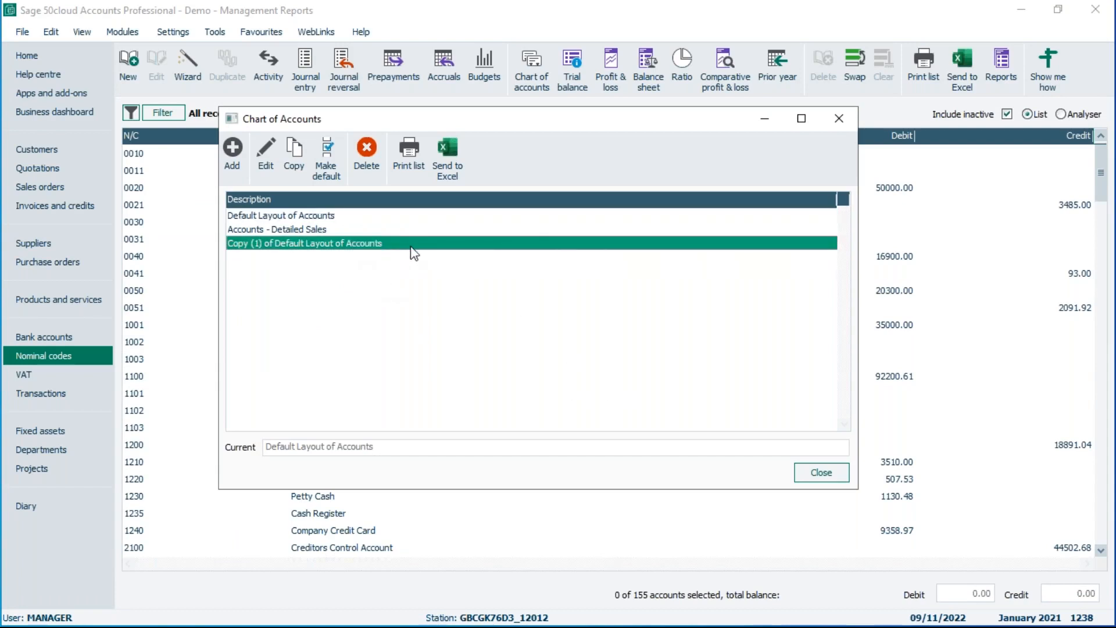